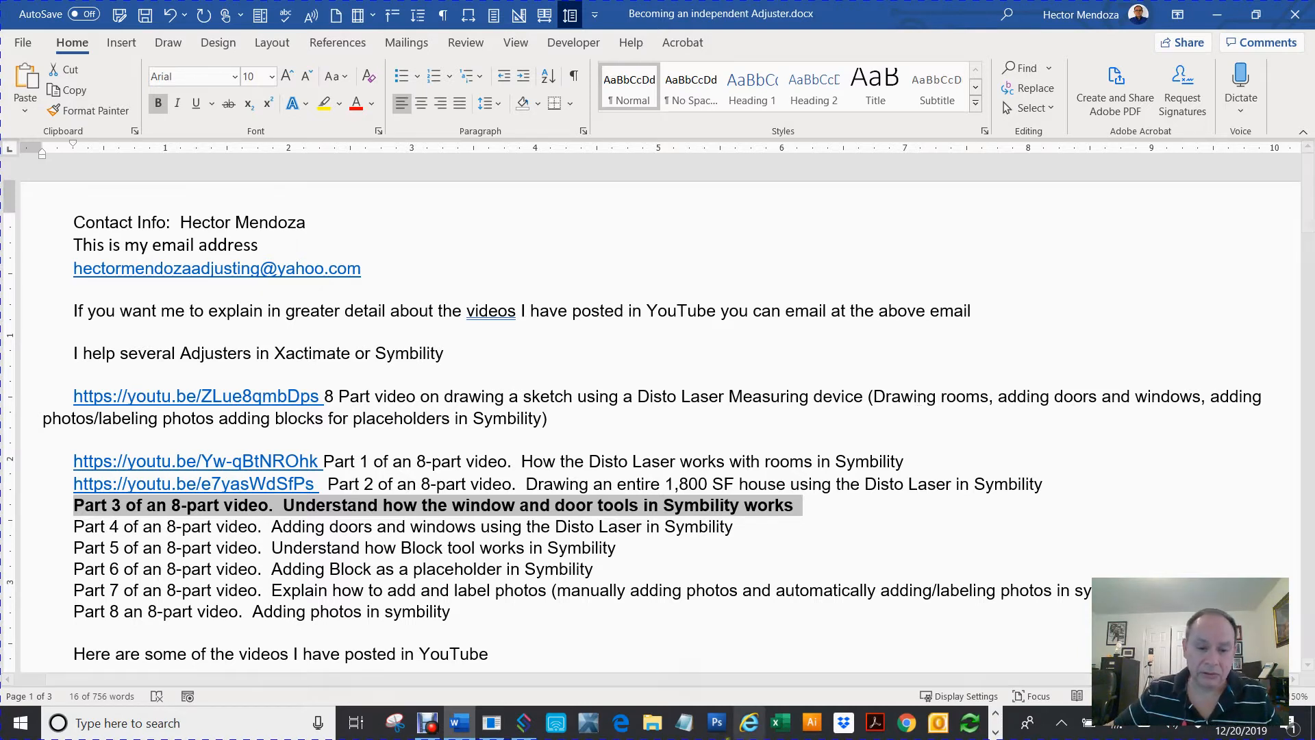
Switch to Symbility and place a new 10' by 10' rectangular room, Room 2, zoomed to fit
{"action": "left_click", "coordinate": [523, 725]}
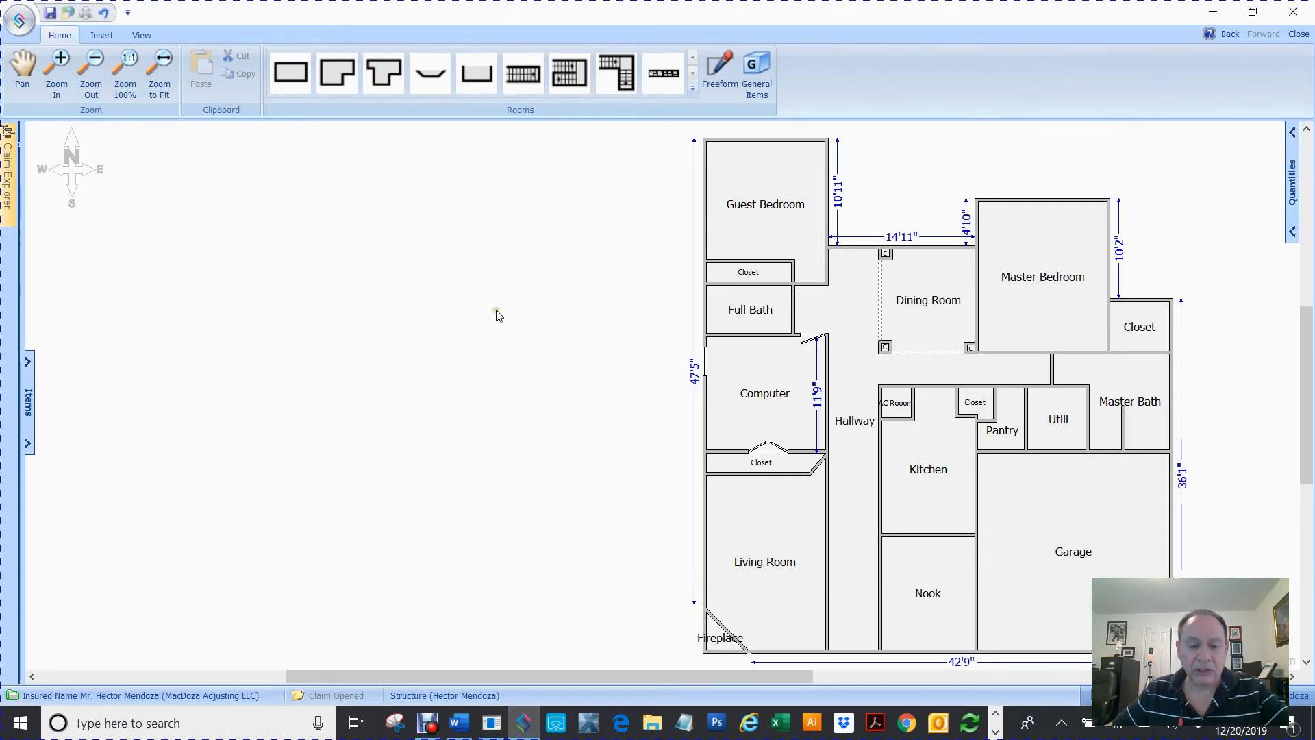
{"action": "left_click", "coordinate": [312, 58]}
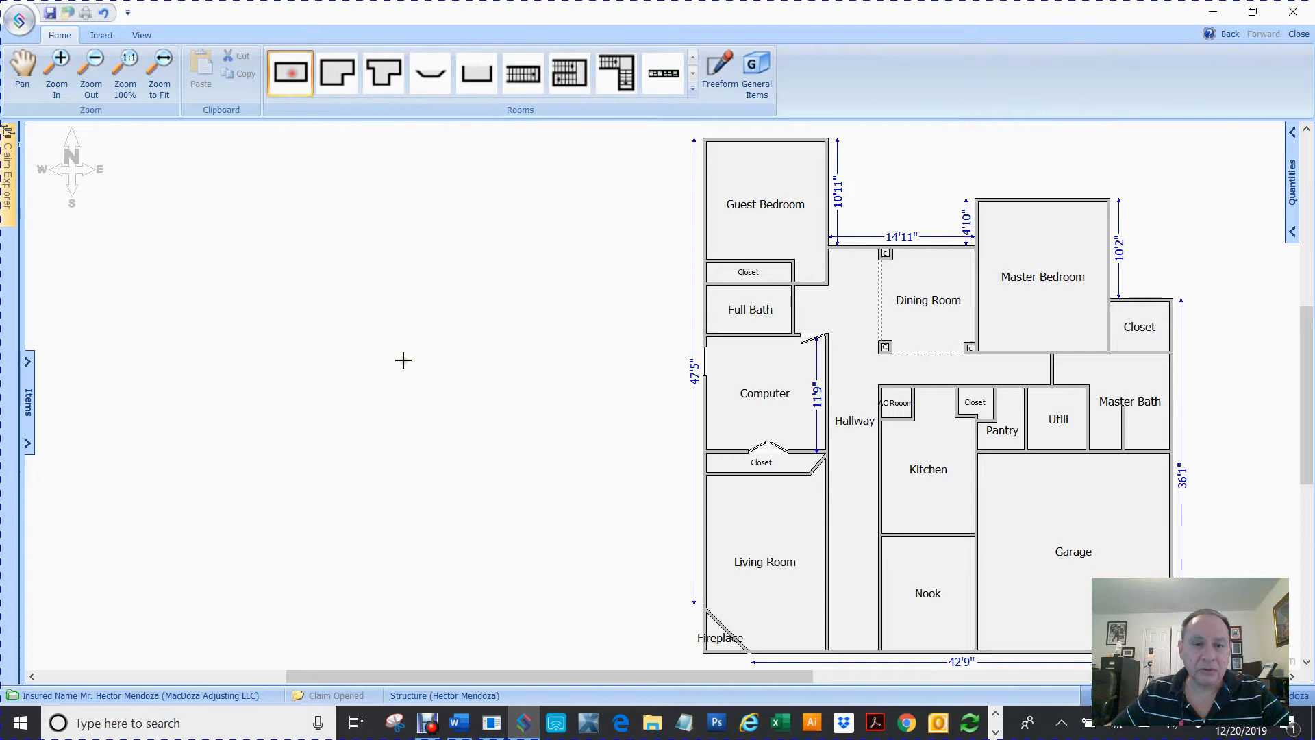
{"action": "left_click", "coordinate": [410, 357]}
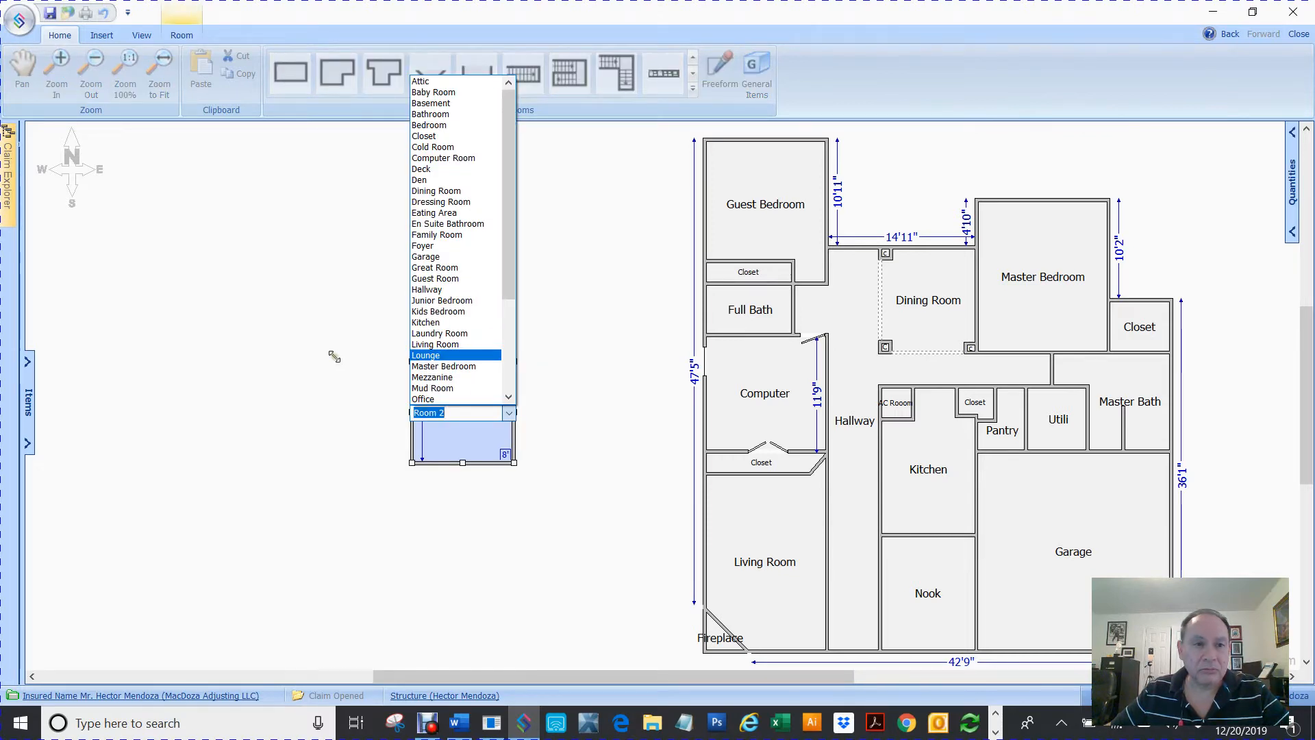
{"action": "key", "text": "Return"}
{"action": "left_click", "coordinate": [737, 71]}
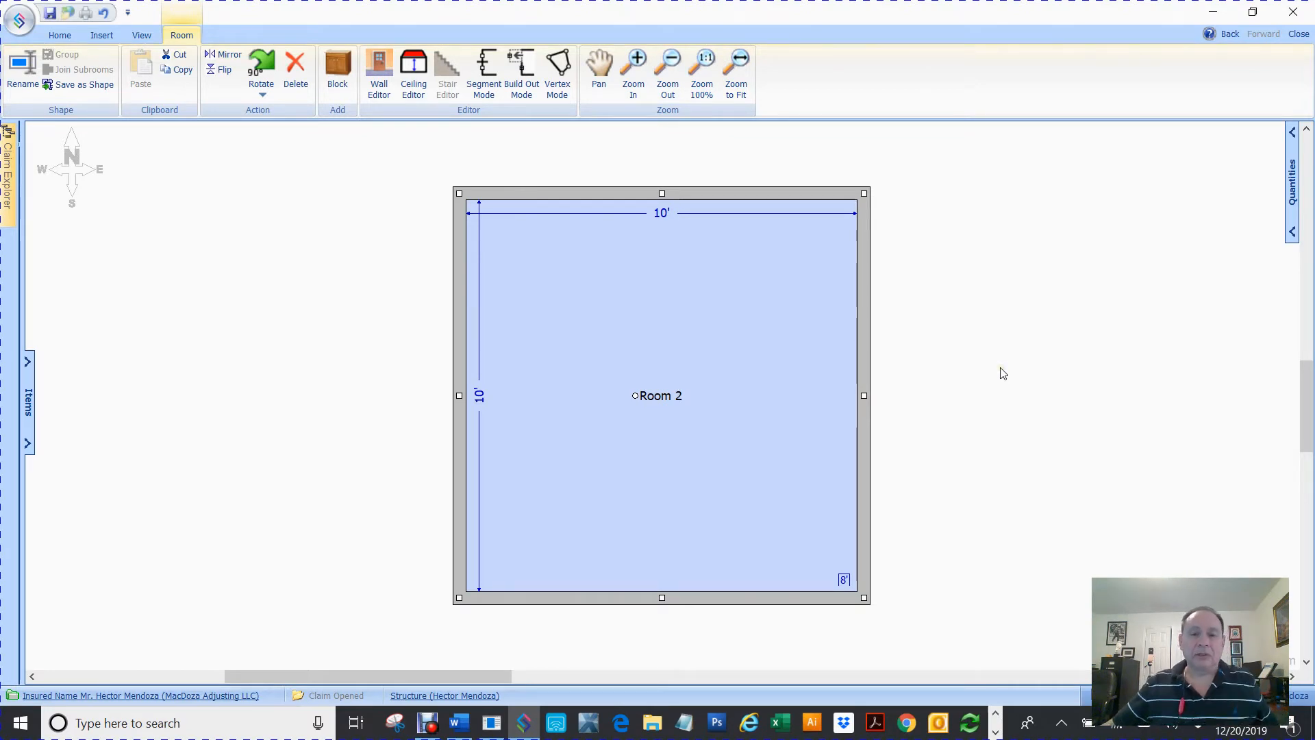
{"action": "left_click", "coordinate": [1000, 372]}
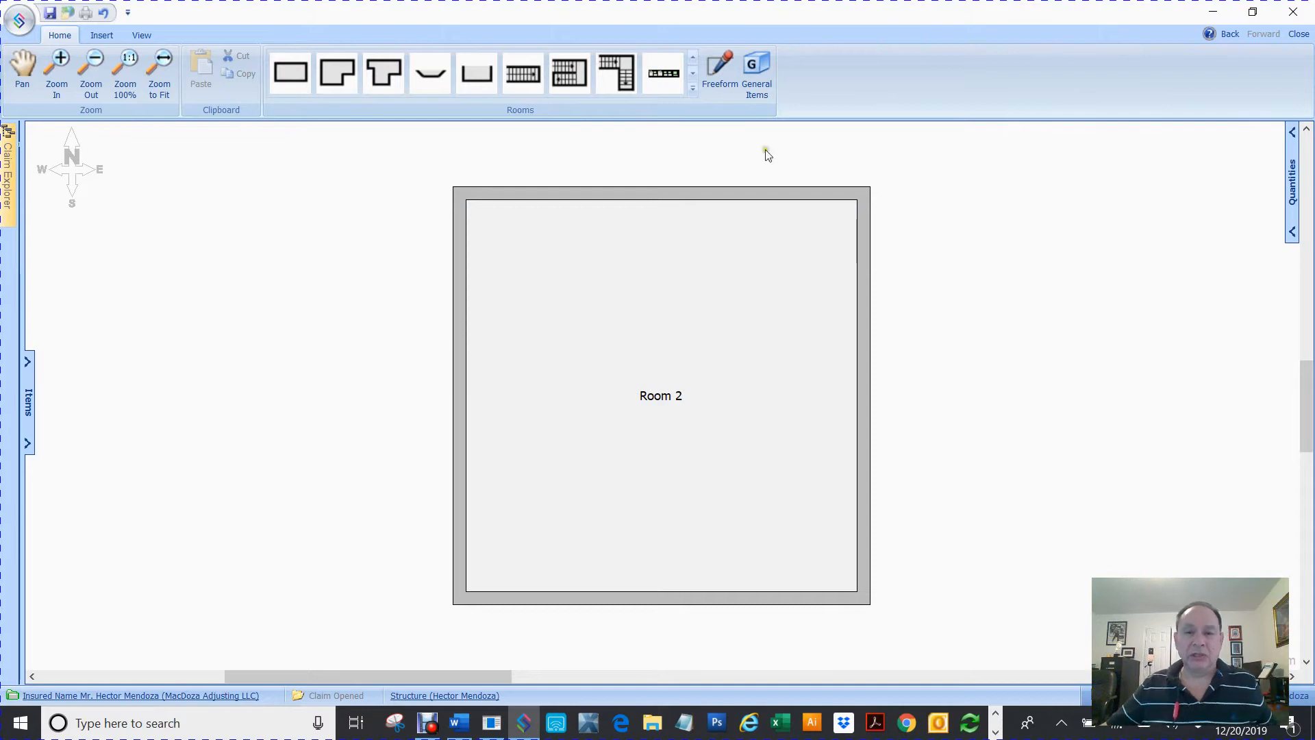
Add doors to the room's top and right walls
{"action": "left_click", "coordinate": [641, 195]}
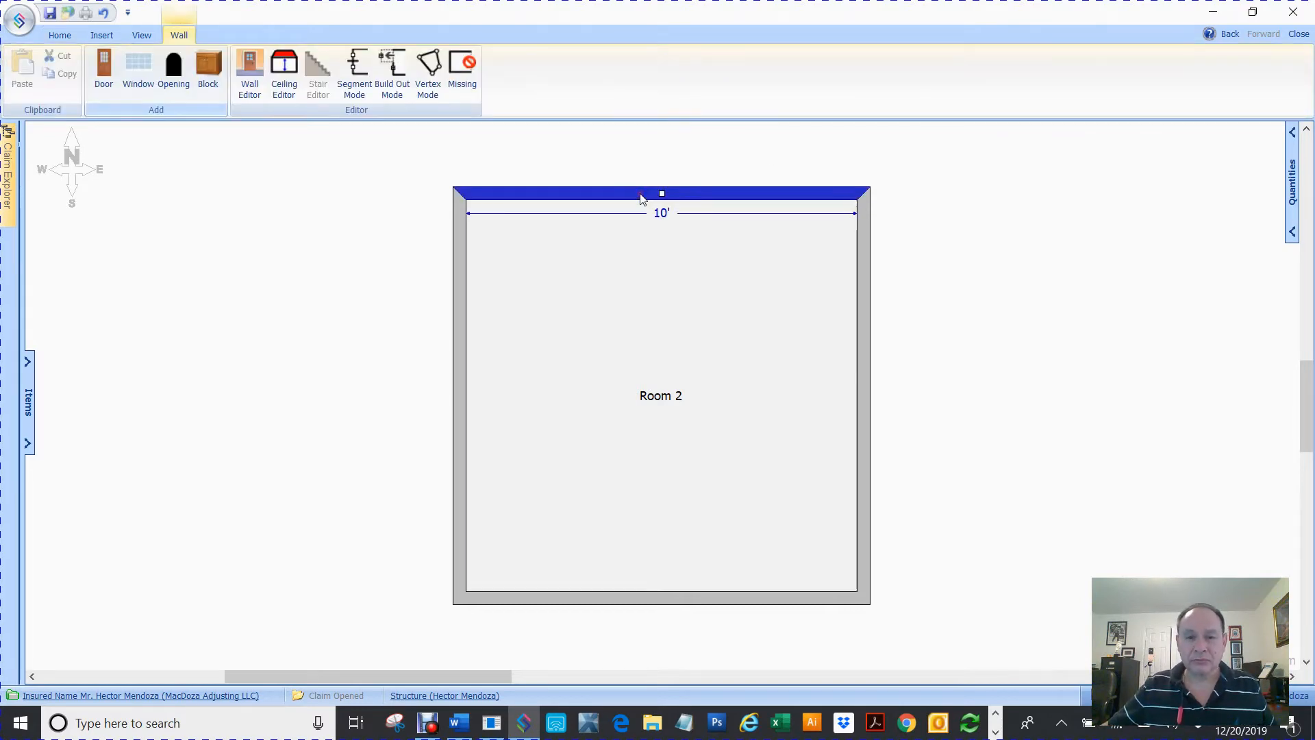
{"action": "left_click", "coordinate": [107, 64]}
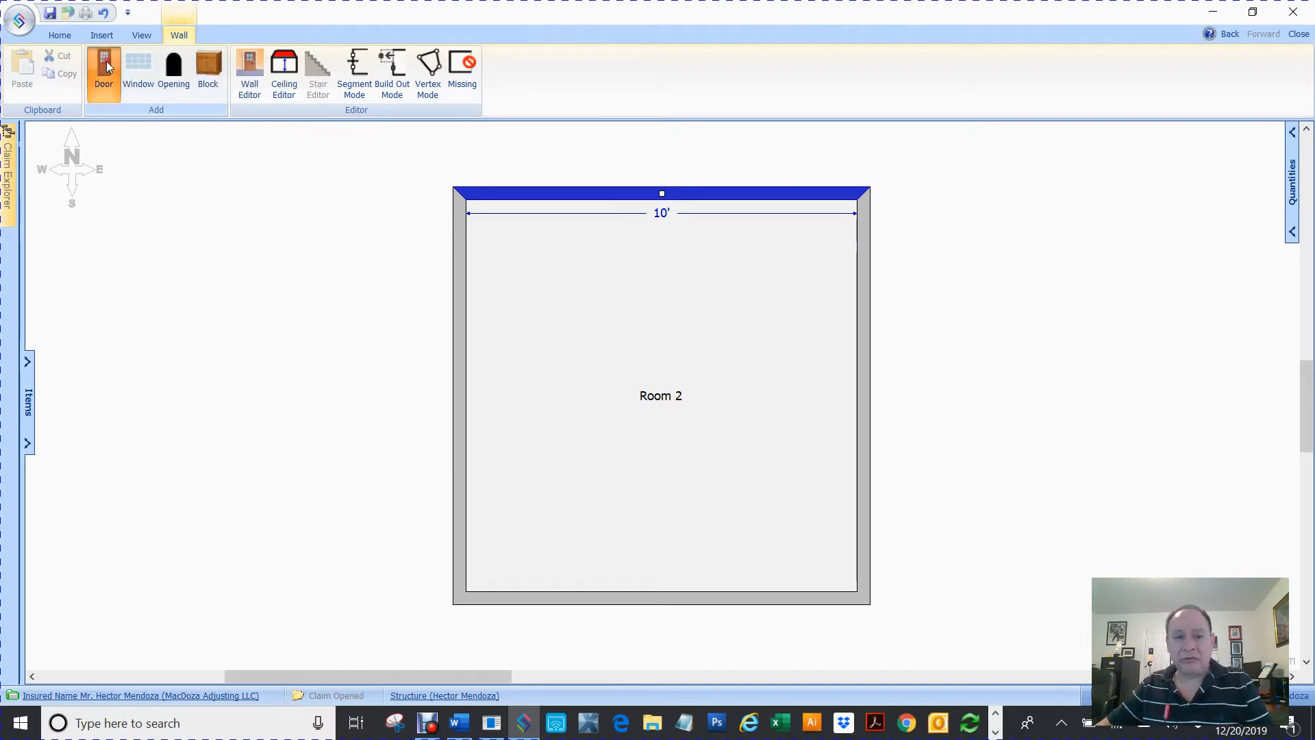
{"action": "left_click", "coordinate": [864, 397]}
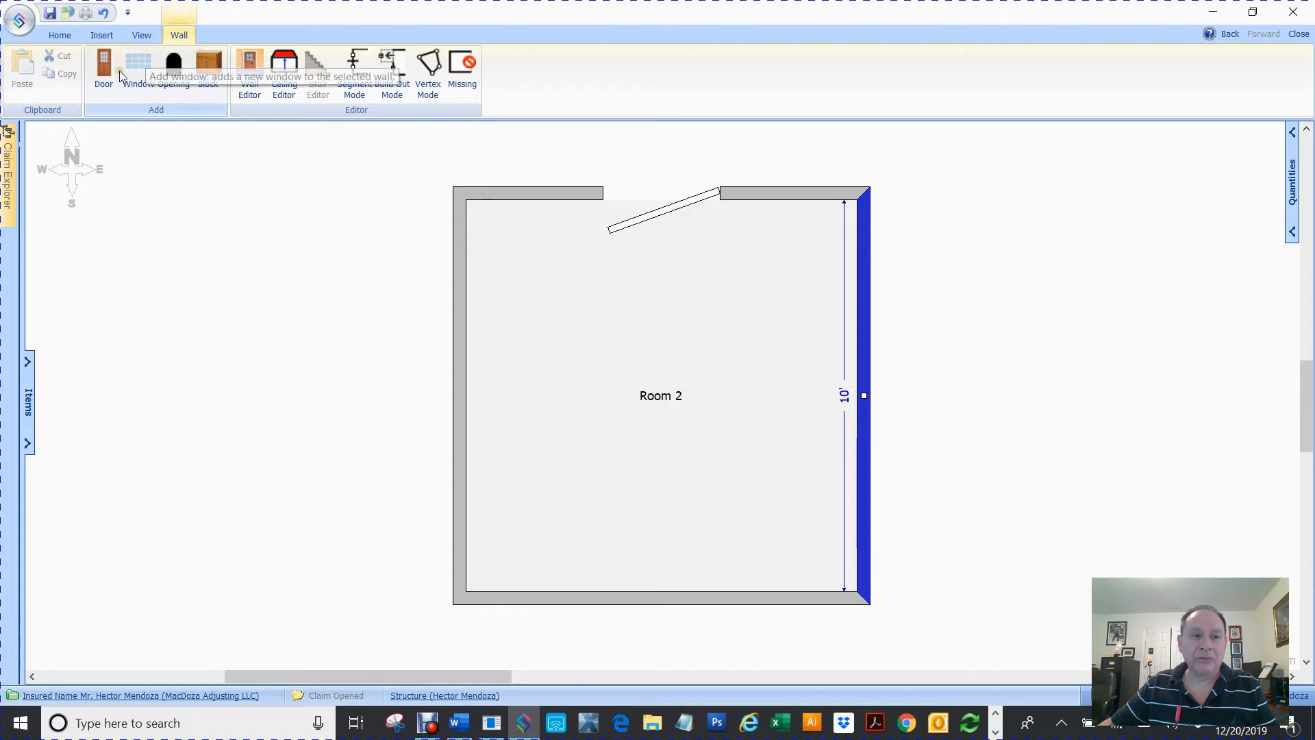
{"action": "left_click", "coordinate": [108, 67]}
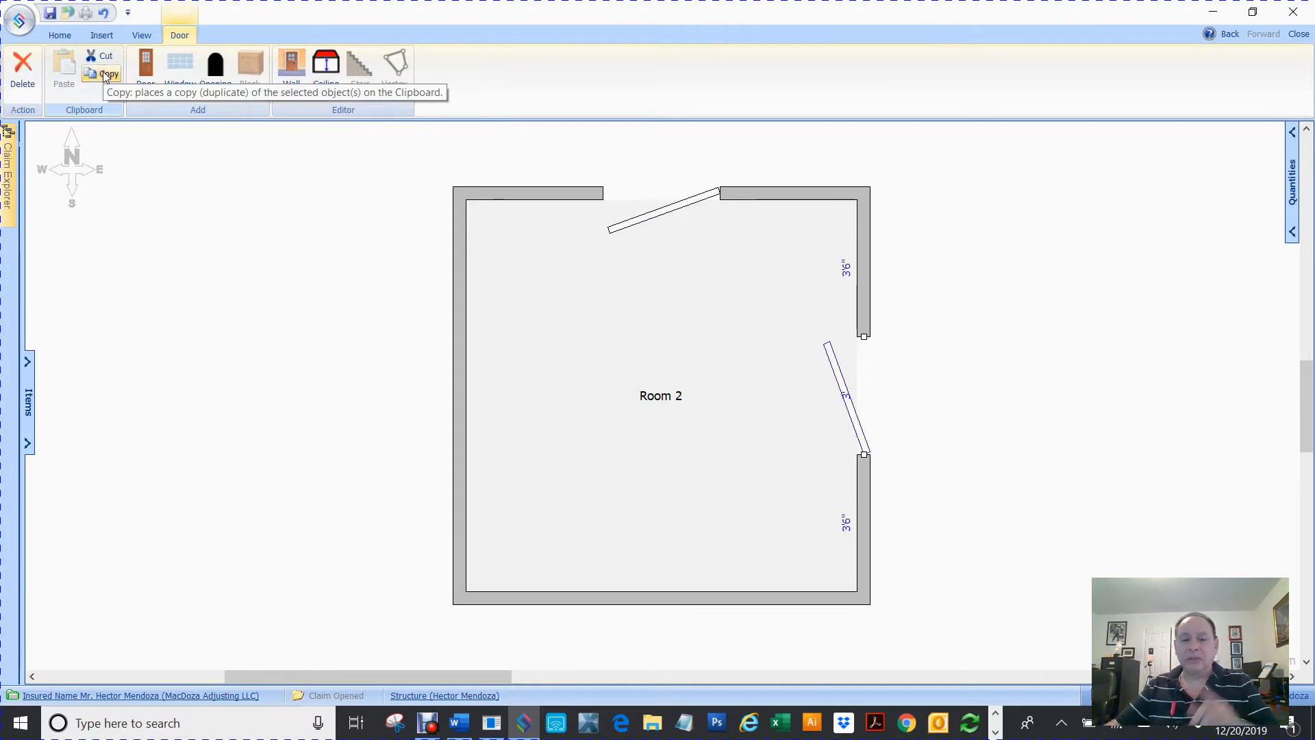
Add windows to the room's bottom and left walls
{"action": "left_click", "coordinate": [627, 602]}
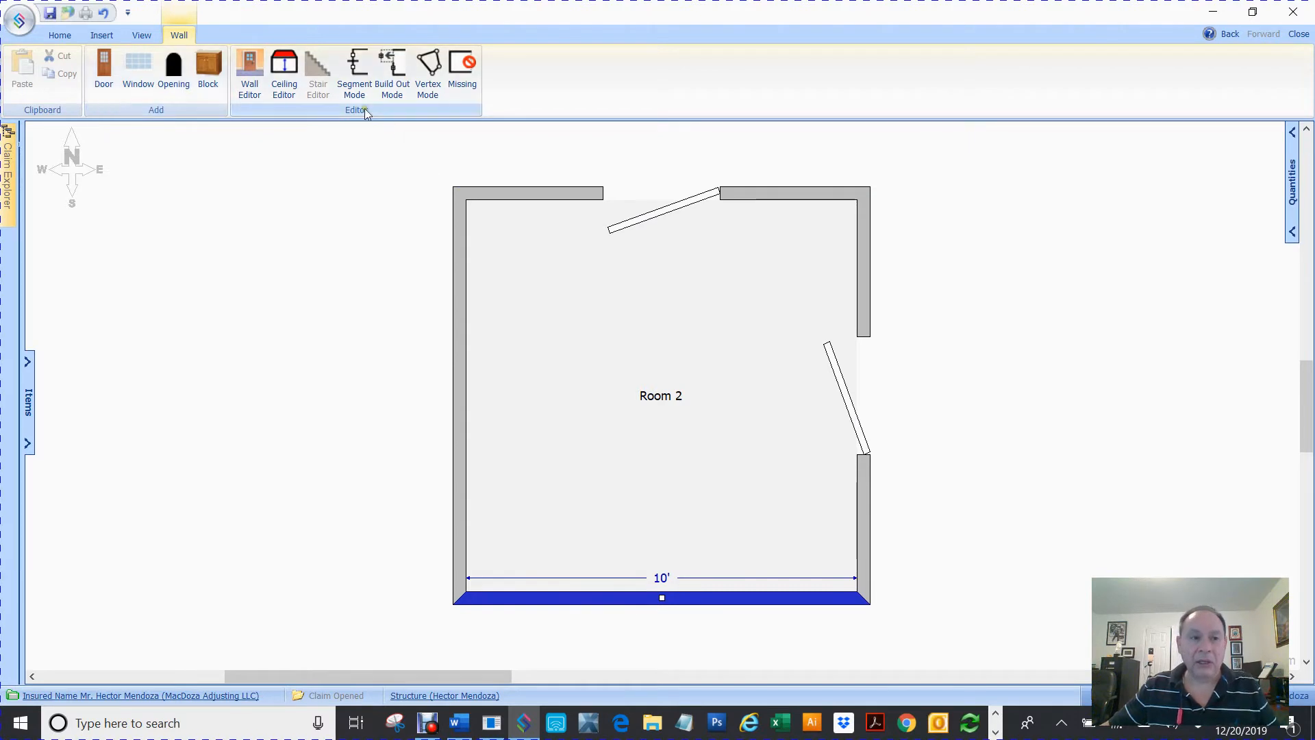
{"action": "left_click", "coordinate": [137, 64]}
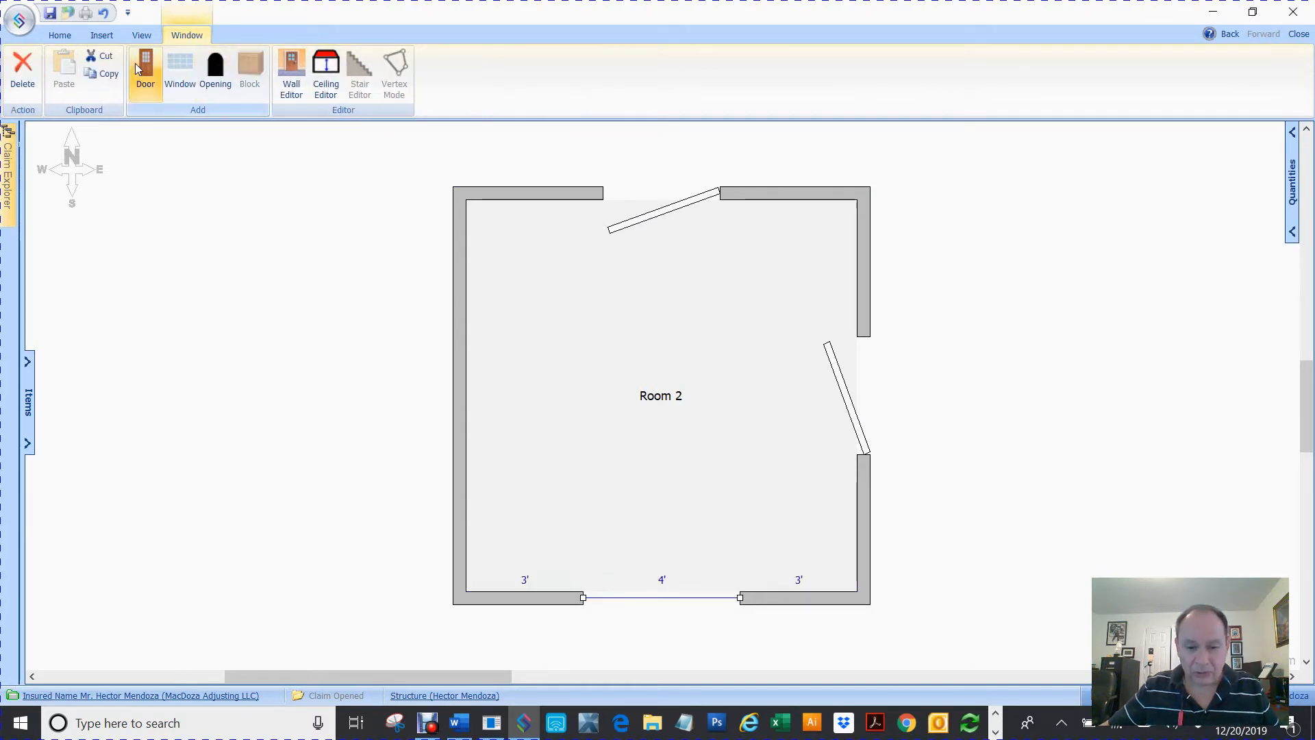
{"action": "left_click", "coordinate": [459, 419]}
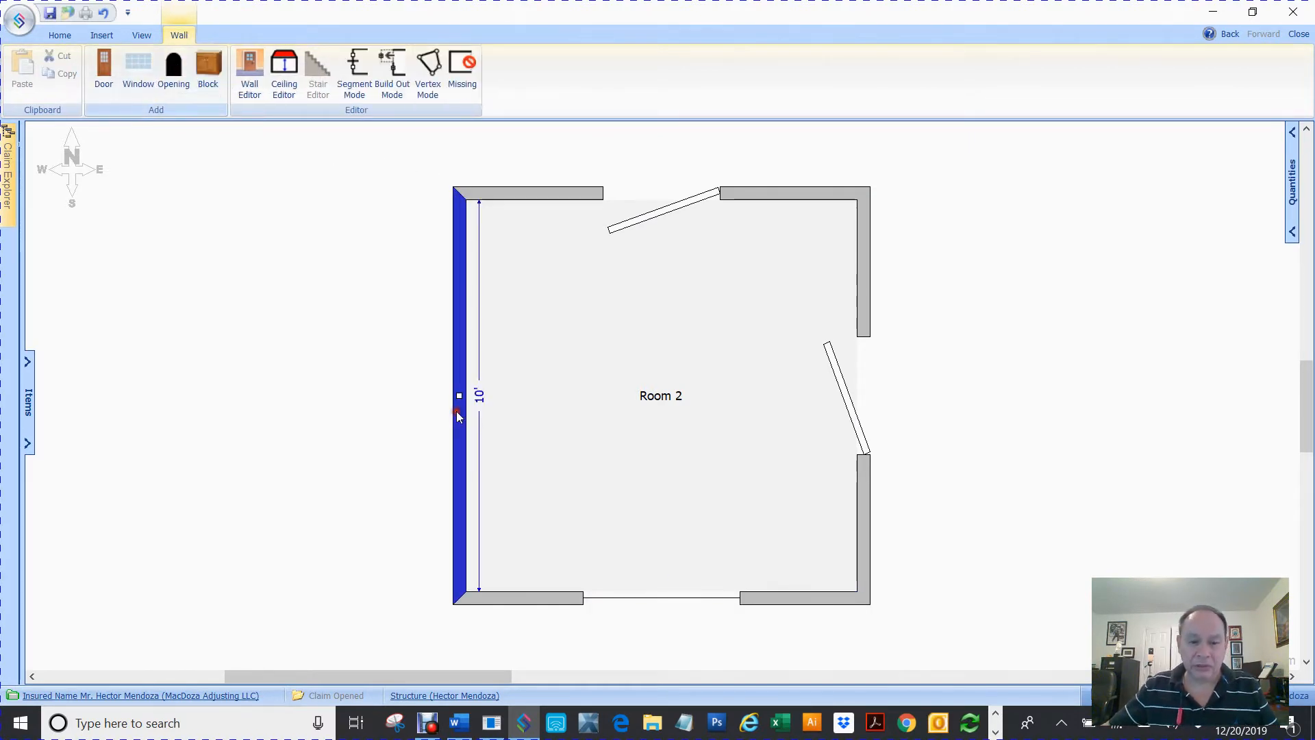
{"action": "left_click", "coordinate": [173, 69]}
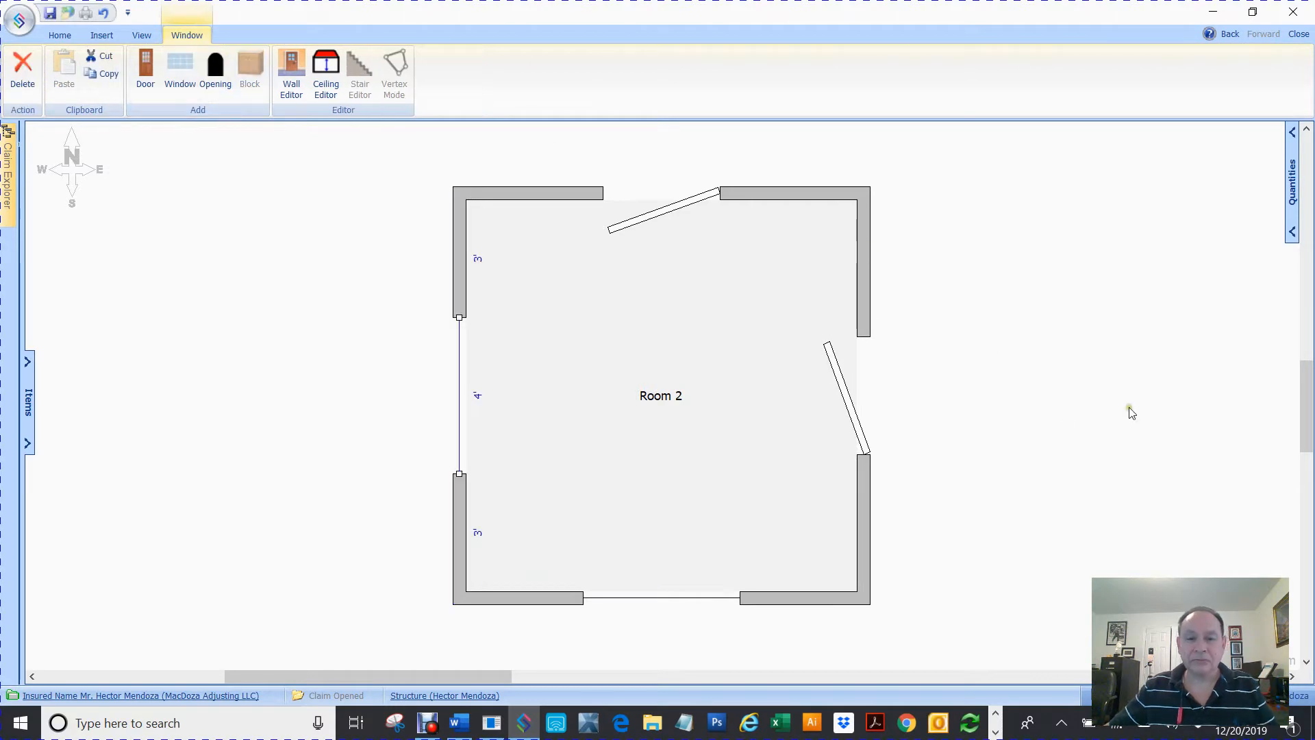
{"action": "left_click", "coordinate": [1077, 399]}
Undo the last three additions to the room's walls
{"action": "key", "text": "ctrl+z"}
{"action": "key", "text": "ctrl+z"}
{"action": "key", "text": "ctrl+z"}
{"action": "key", "text": "ctrl+z"}
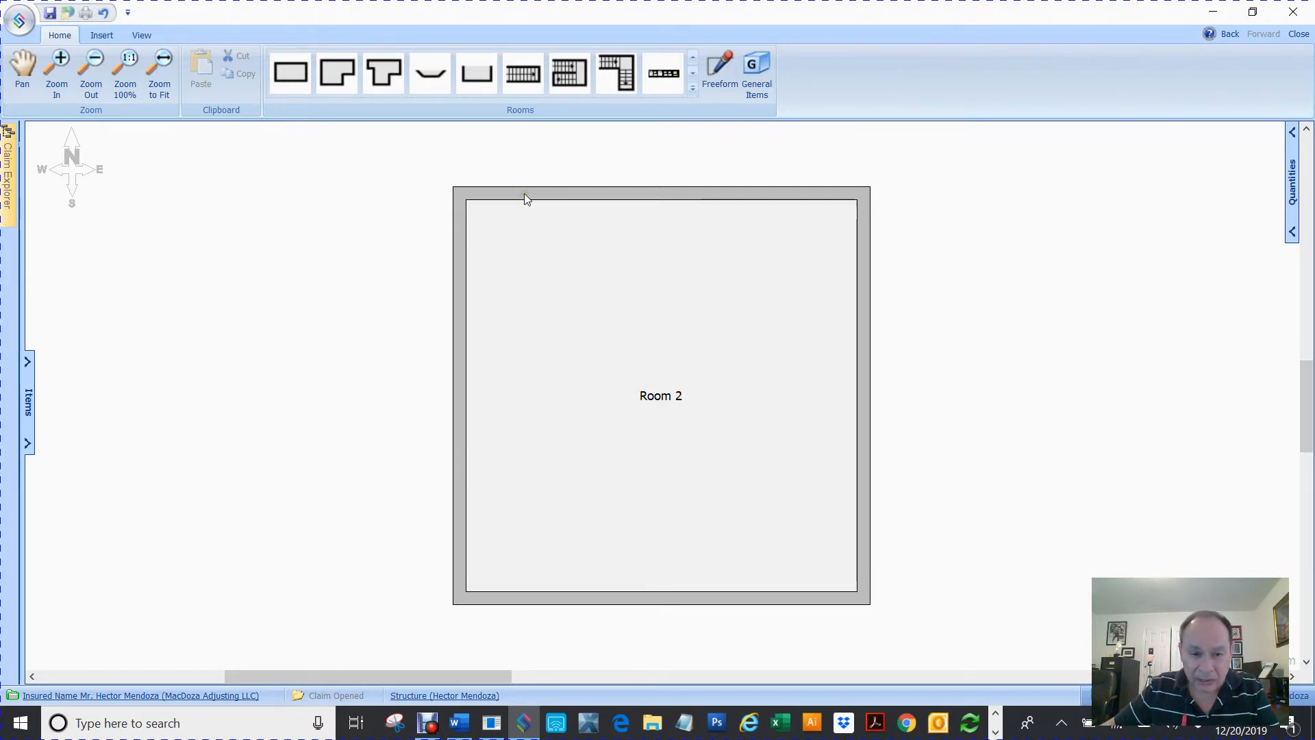
Add doors to the top and right walls again, this time from each wall's shortcut options
{"action": "right_click", "coordinate": [524, 193]}
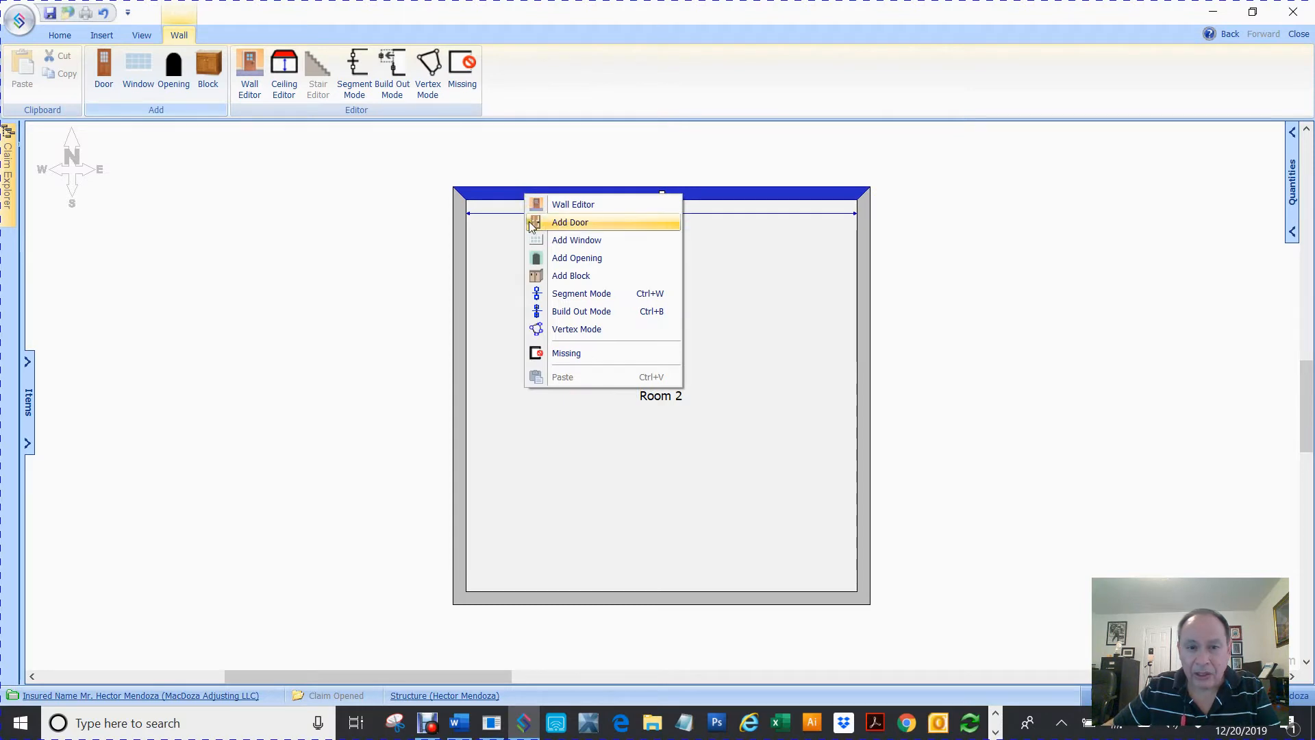
{"action": "left_click", "coordinate": [532, 222]}
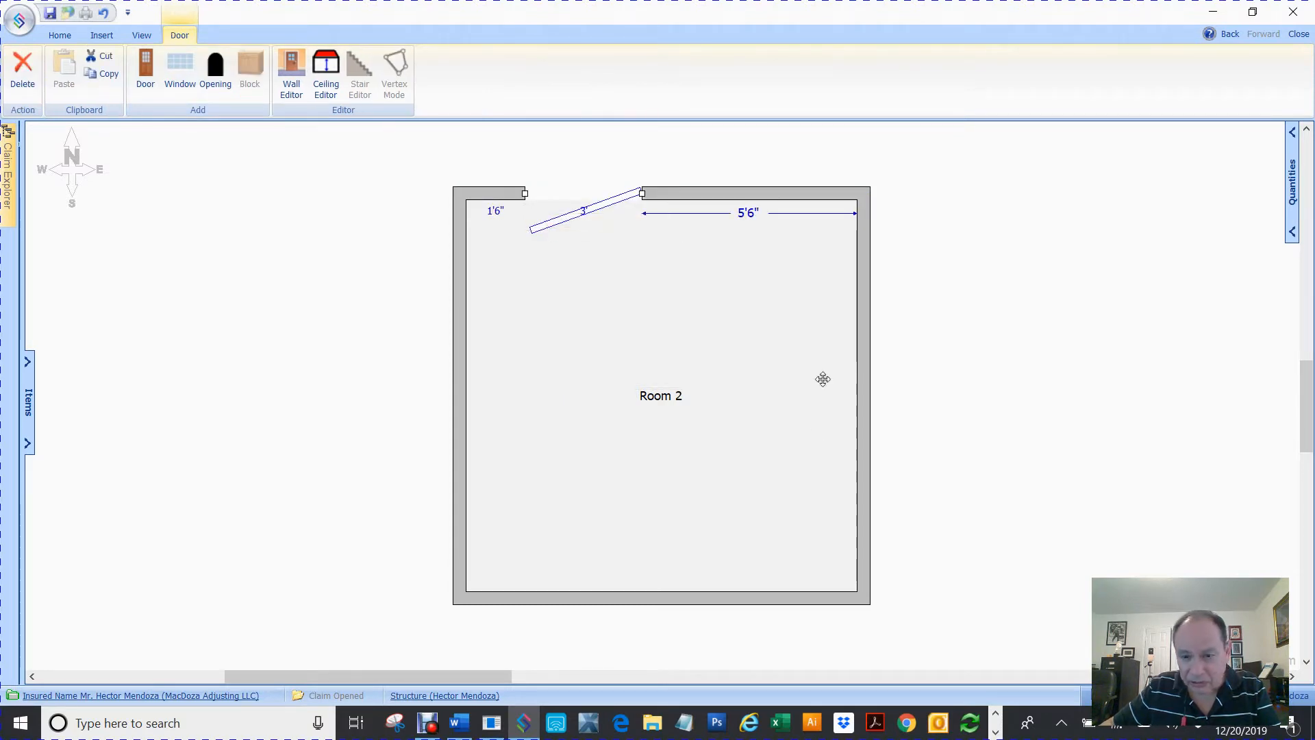
{"action": "right_click", "coordinate": [861, 442]}
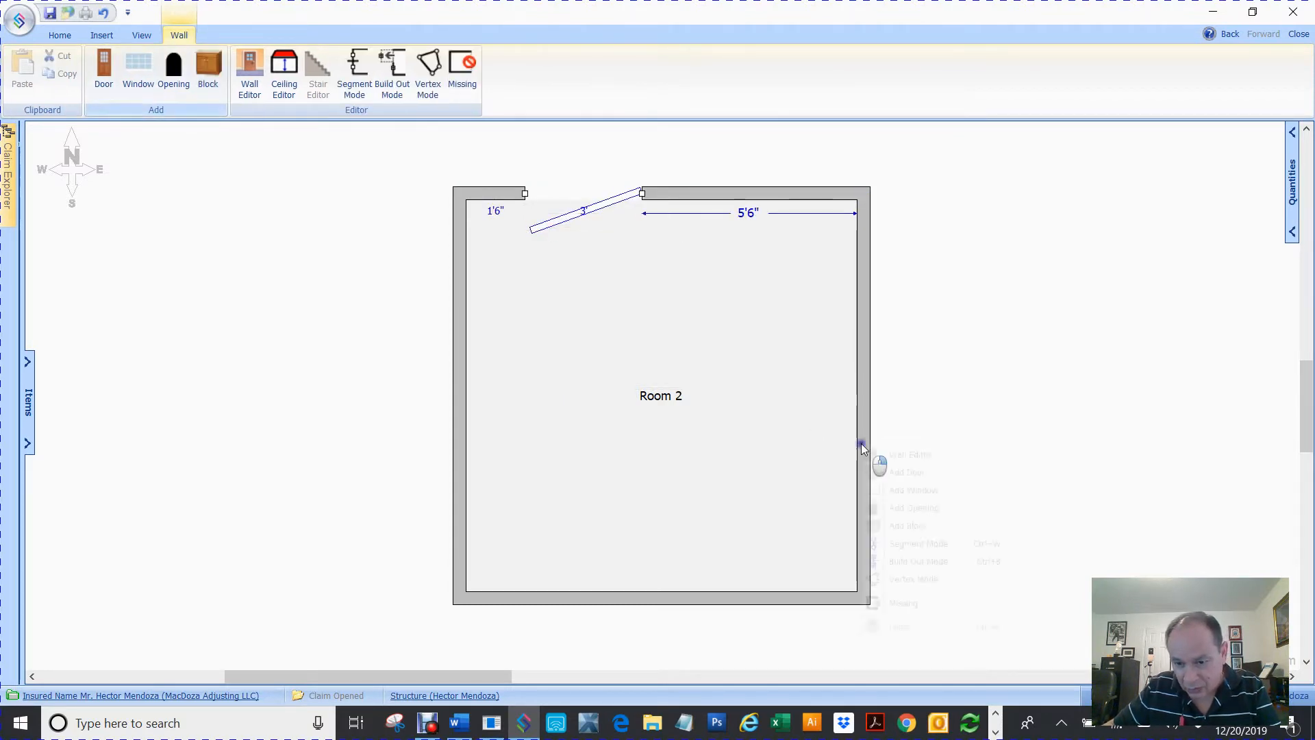
{"action": "left_click", "coordinate": [891, 472]}
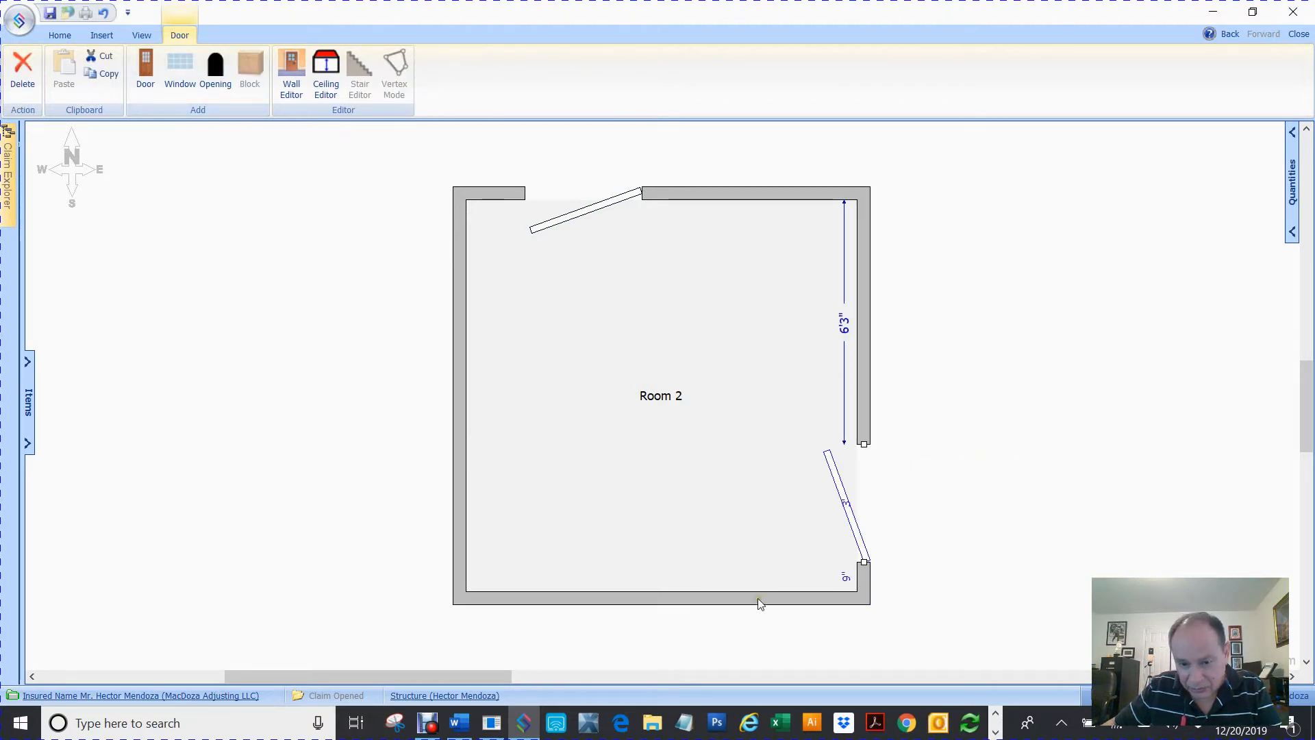
Add windows to the bottom and left walls from each wall's shortcut options
{"action": "right_click", "coordinate": [708, 598]}
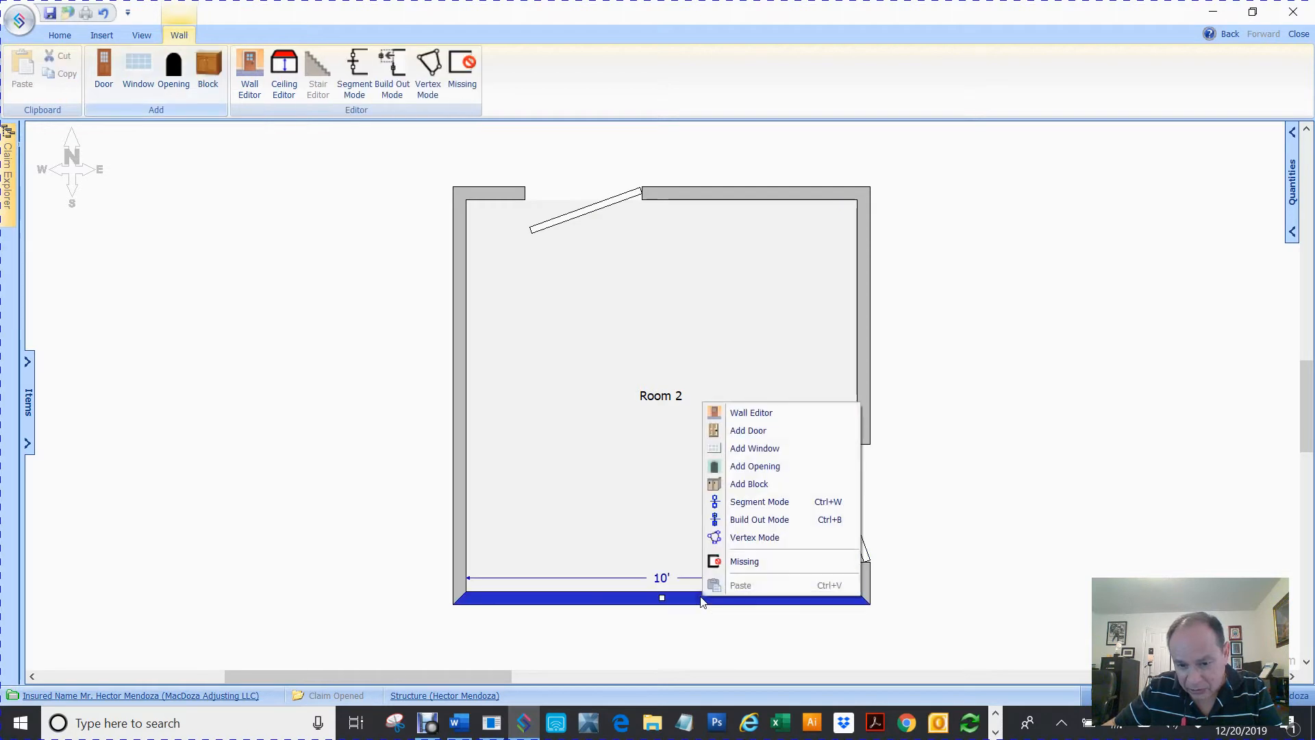
{"action": "left_click", "coordinate": [795, 449]}
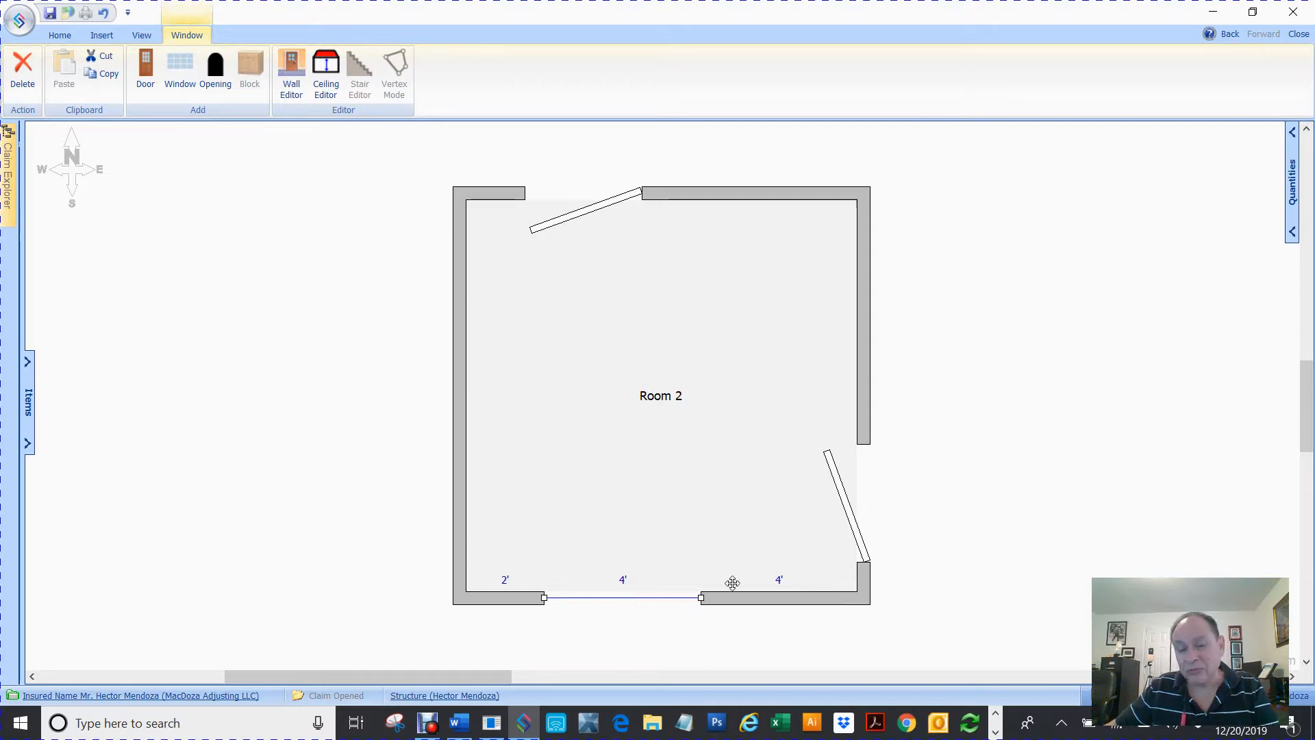
{"action": "right_click", "coordinate": [459, 224]}
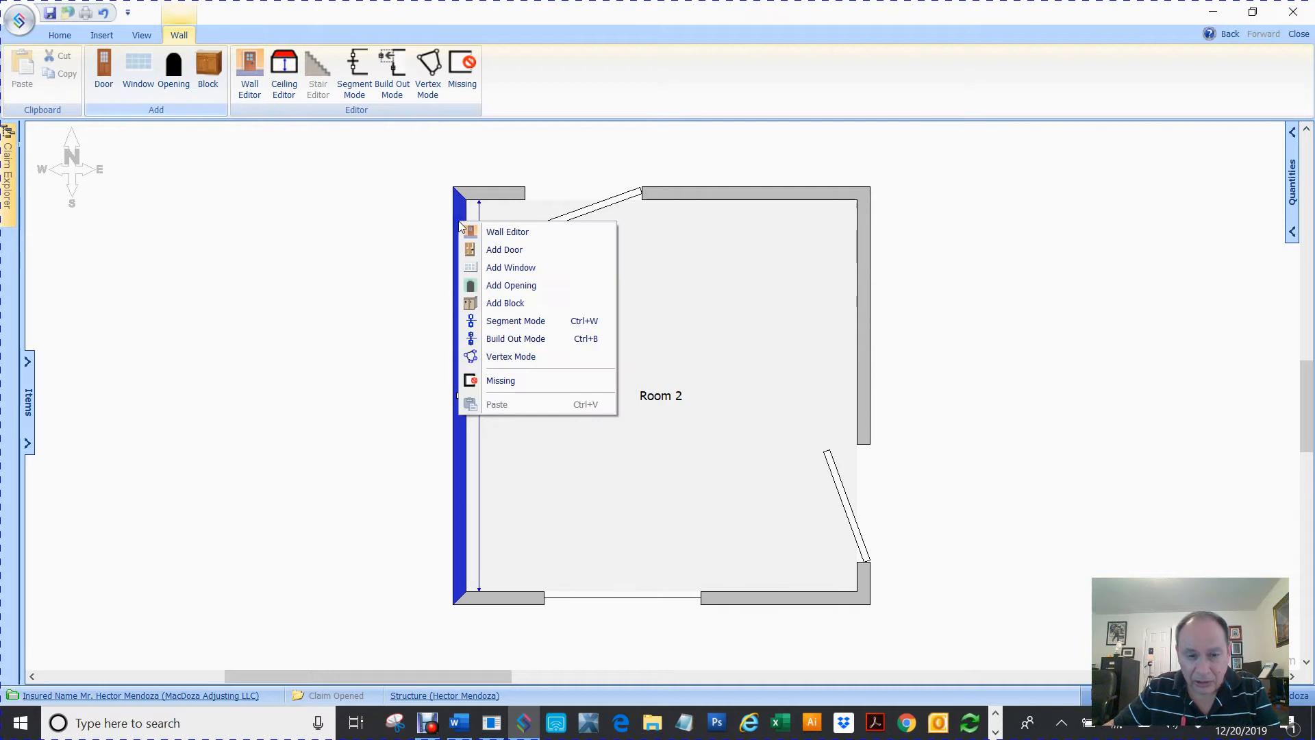
{"action": "left_click", "coordinate": [511, 267]}
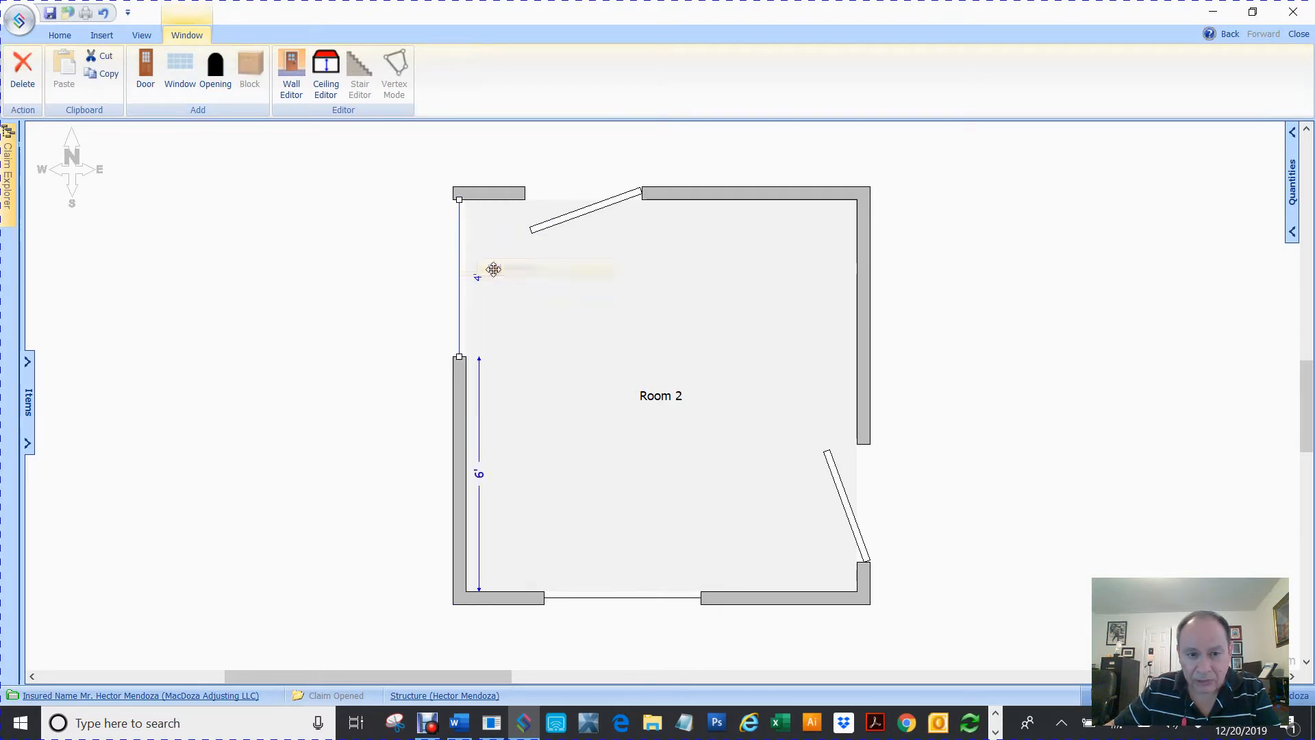
{"action": "left_click", "coordinate": [1030, 305]}
Undo the door and window additions on the room's walls
{"action": "key", "text": "ctrl+z"}
{"action": "key", "text": "ctrl+z"}
{"action": "key", "text": "ctrl+z"}
{"action": "key", "text": "ctrl+z"}
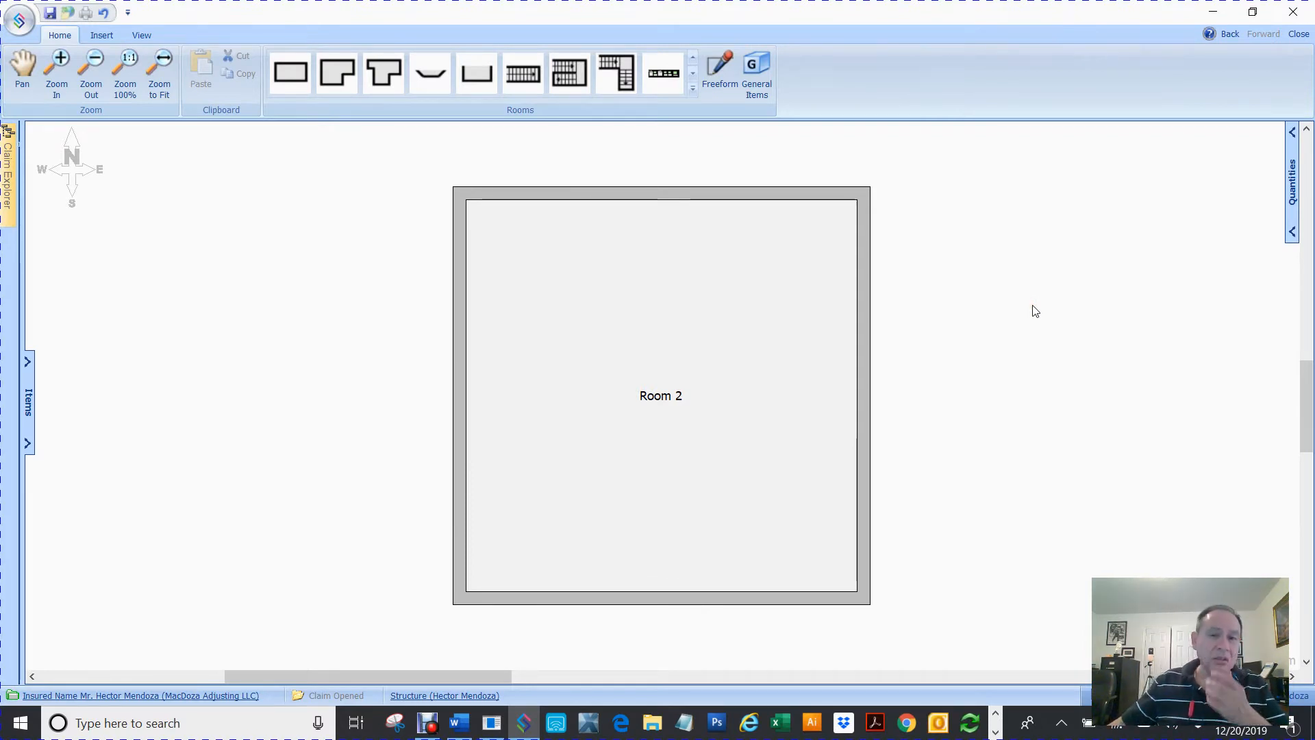
Open the top wall in the Wall Editor and view each of Room 2's walls in elevation
{"action": "left_click", "coordinate": [590, 193]}
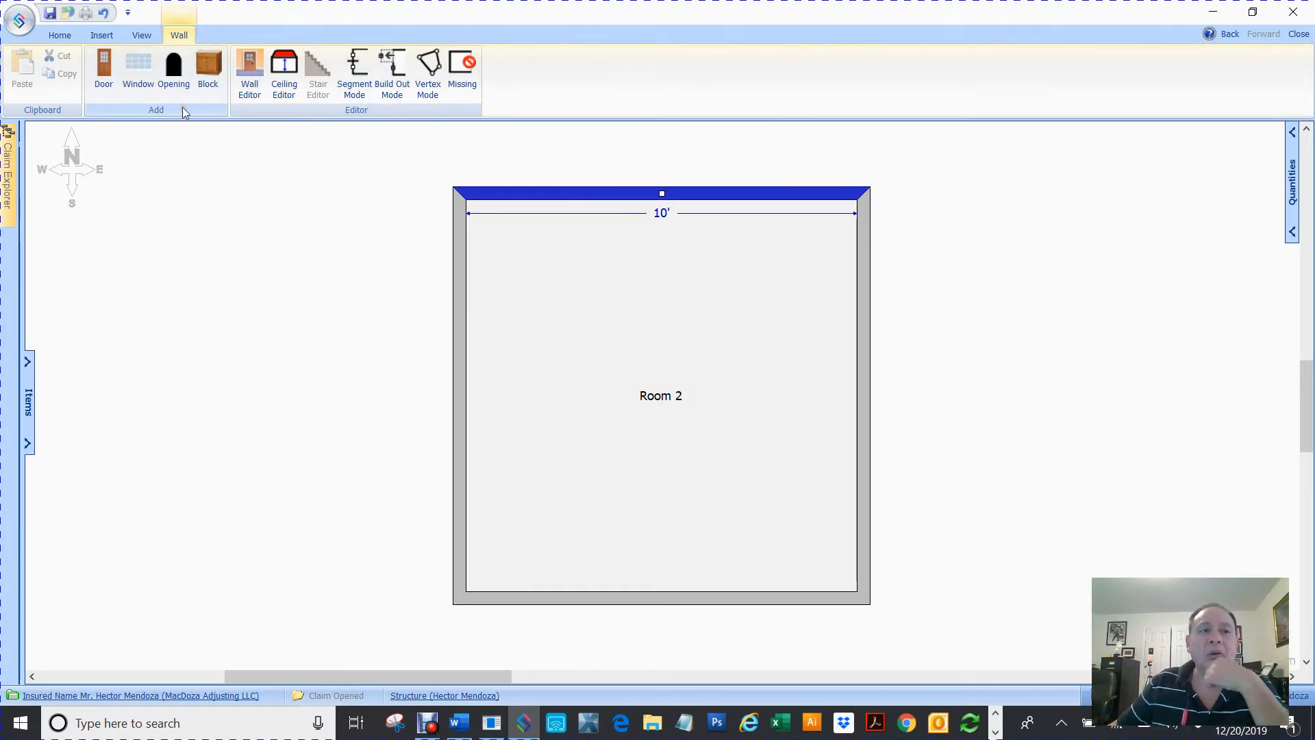
{"action": "left_click", "coordinate": [242, 71]}
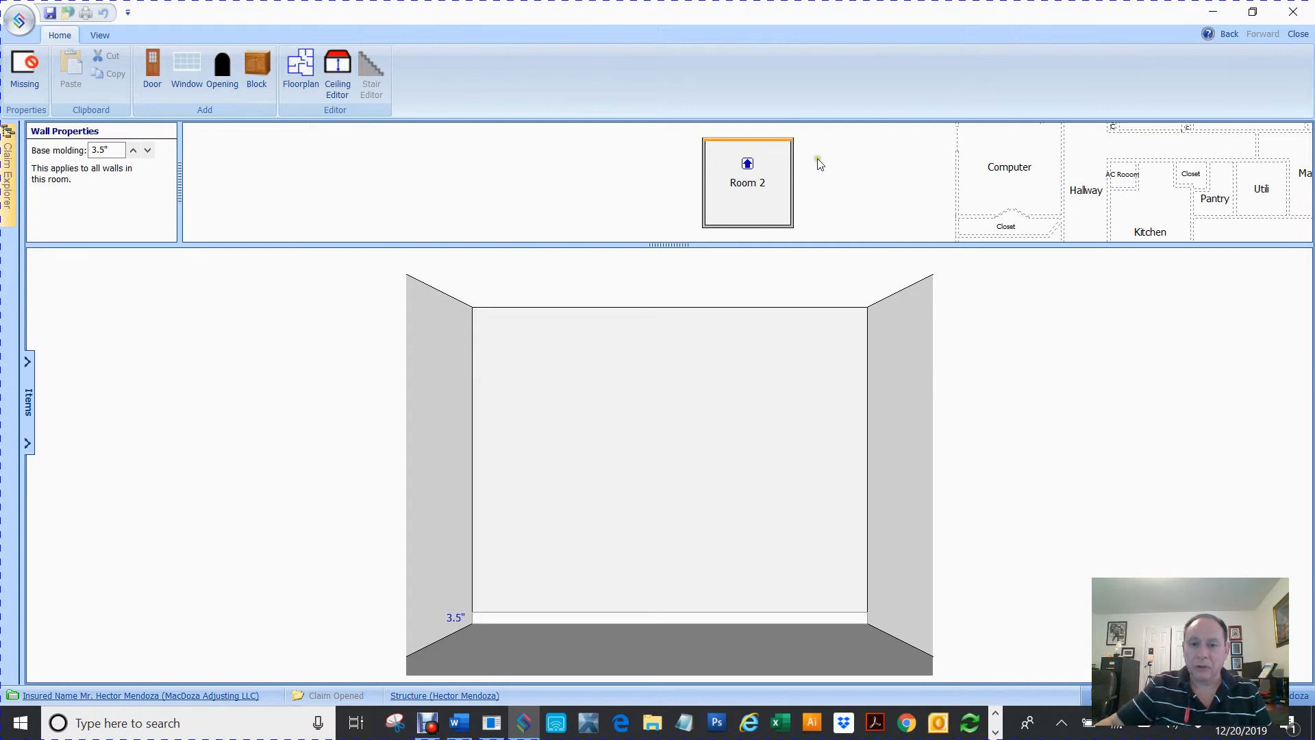
{"action": "left_click", "coordinate": [791, 183]}
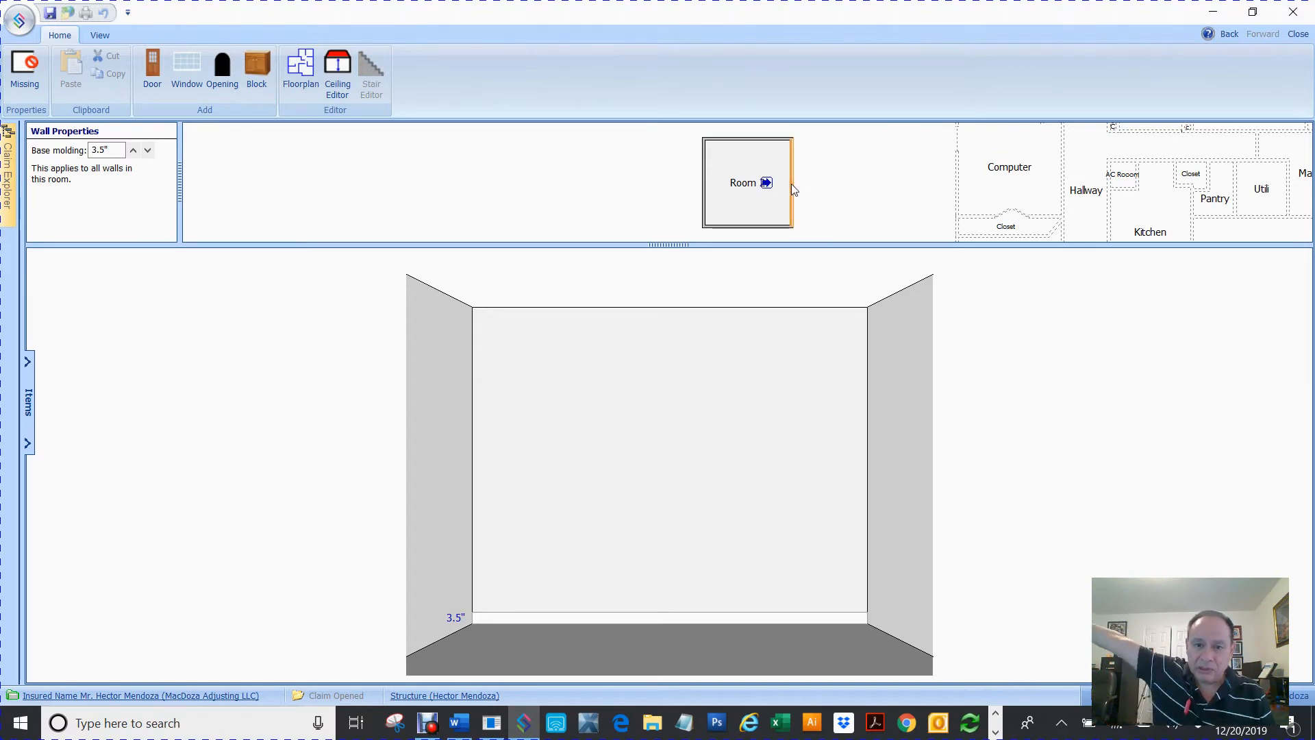
{"action": "left_click", "coordinate": [703, 194]}
{"action": "left_click", "coordinate": [733, 225]}
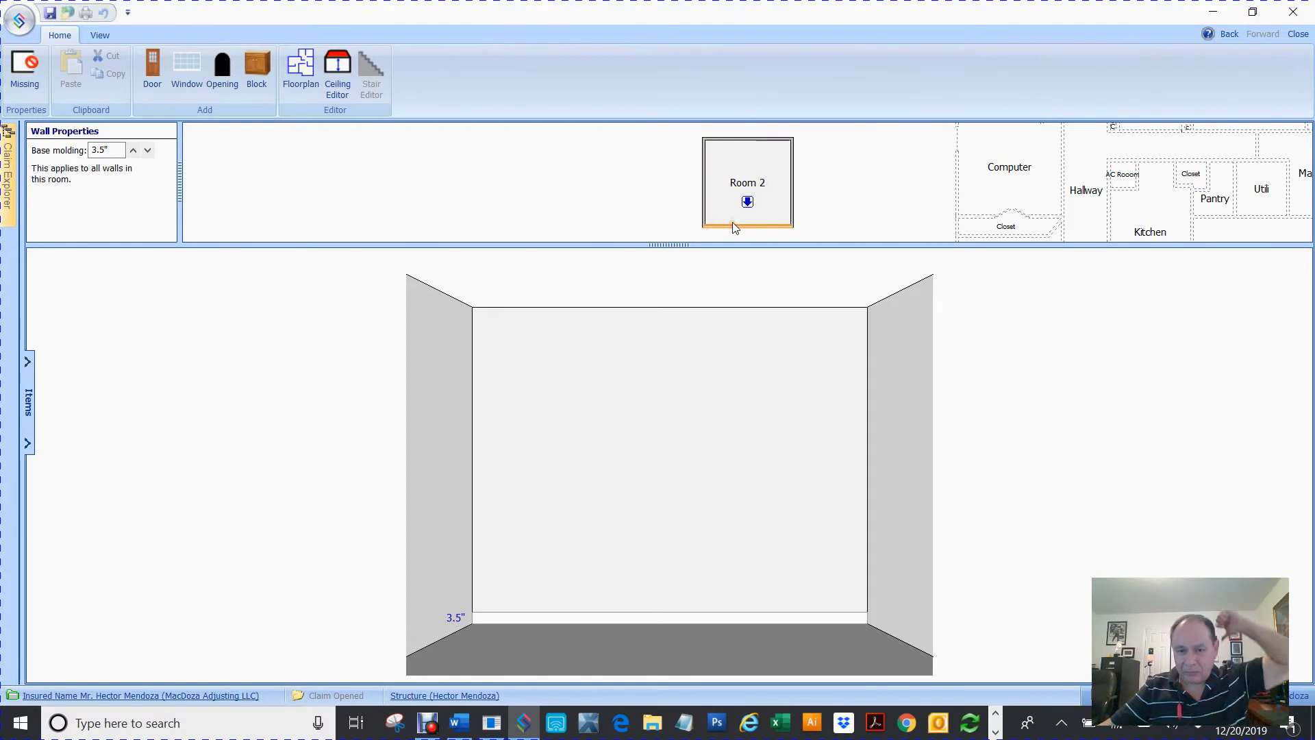
{"action": "left_click", "coordinate": [751, 141]}
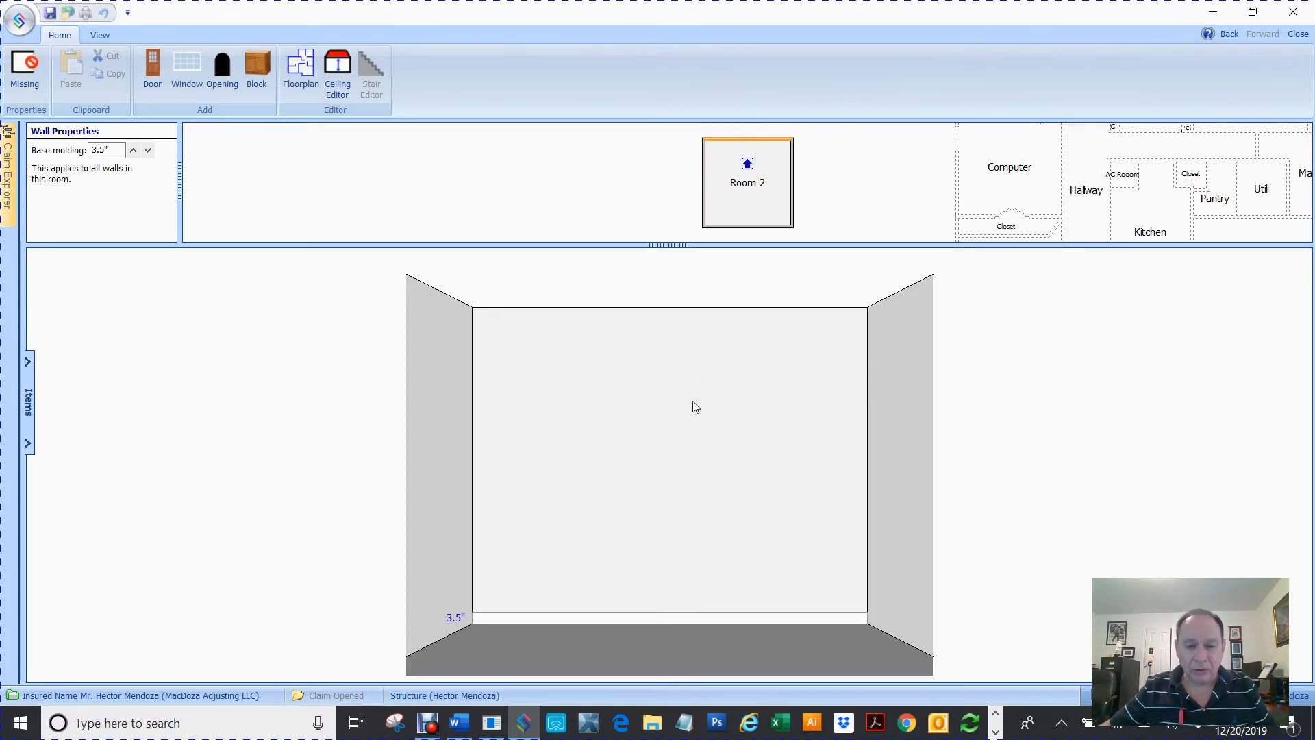
Add a 3' door to the top wall elevation, about 6' from the left corner
{"action": "left_click", "coordinate": [727, 463]}
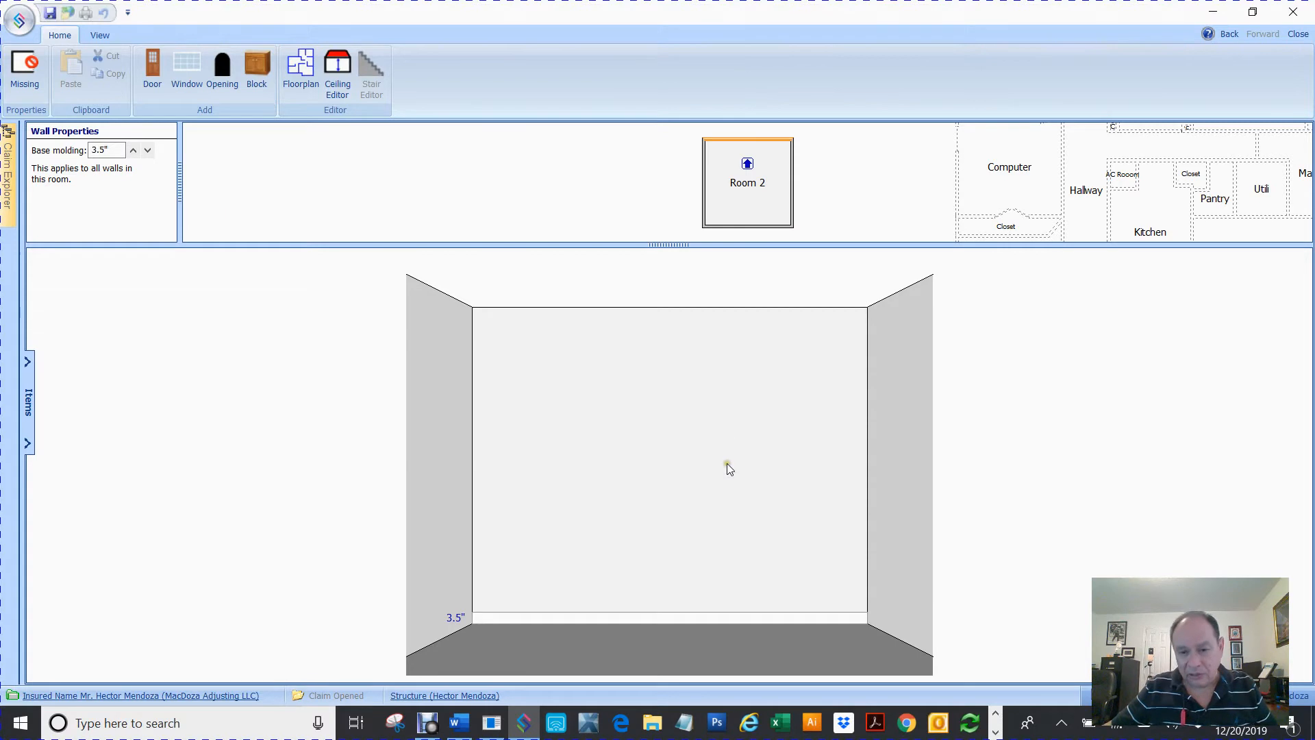
{"action": "right_click", "coordinate": [708, 430]}
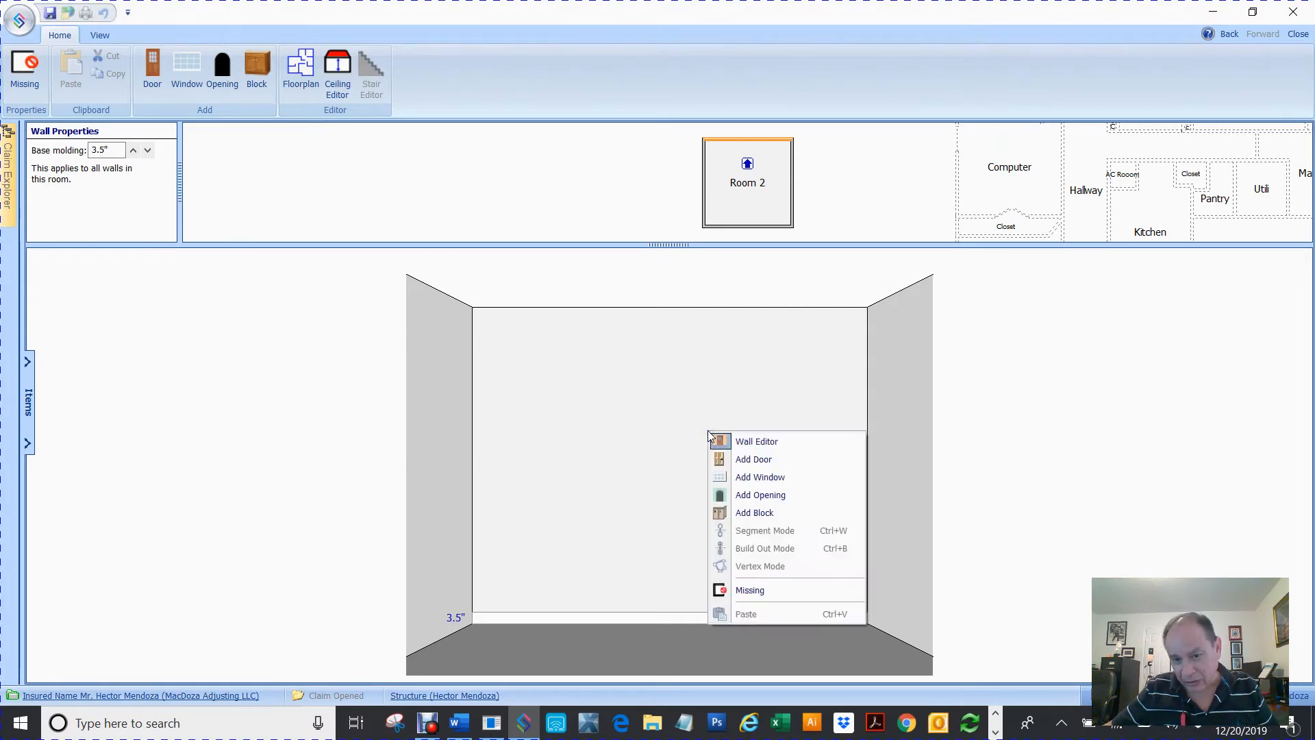
{"action": "left_click", "coordinate": [743, 458]}
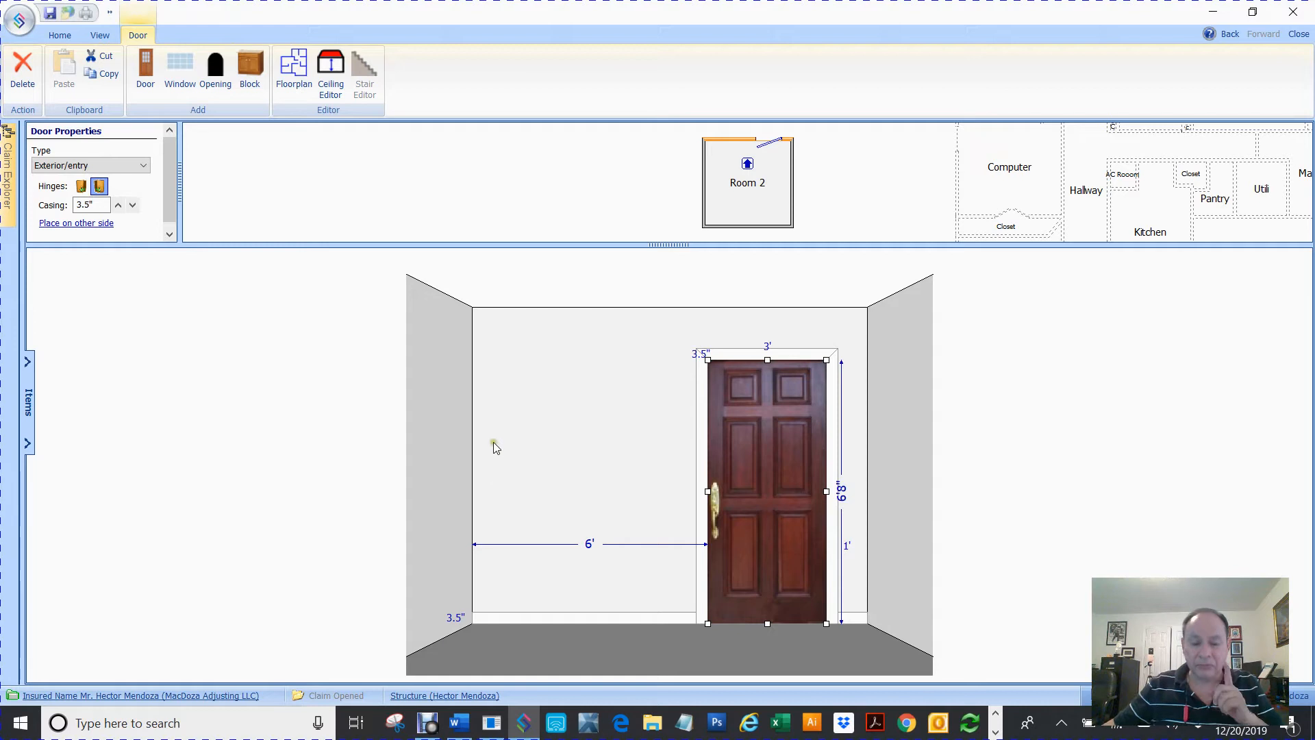
{"action": "left_click", "coordinate": [583, 445]}
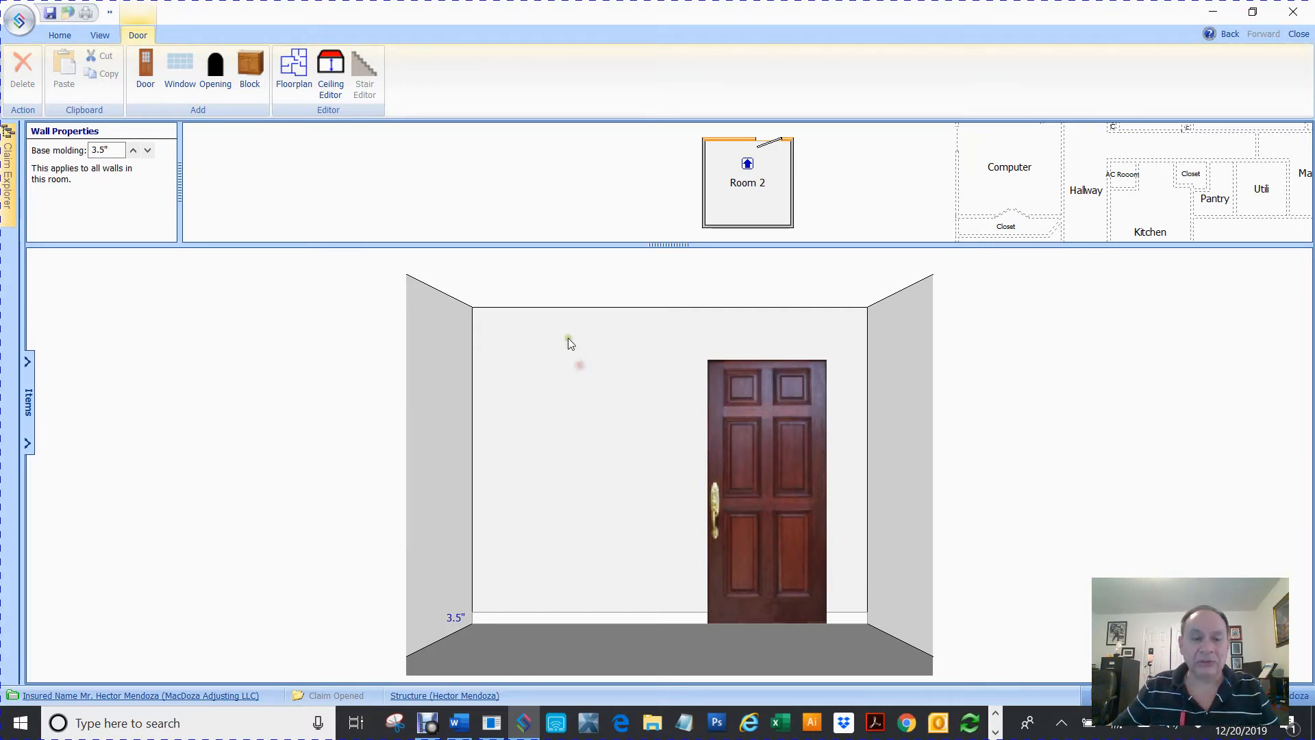
Add a window left of the door and narrow it to about 3'6" wide
{"action": "left_click", "coordinate": [187, 69]}
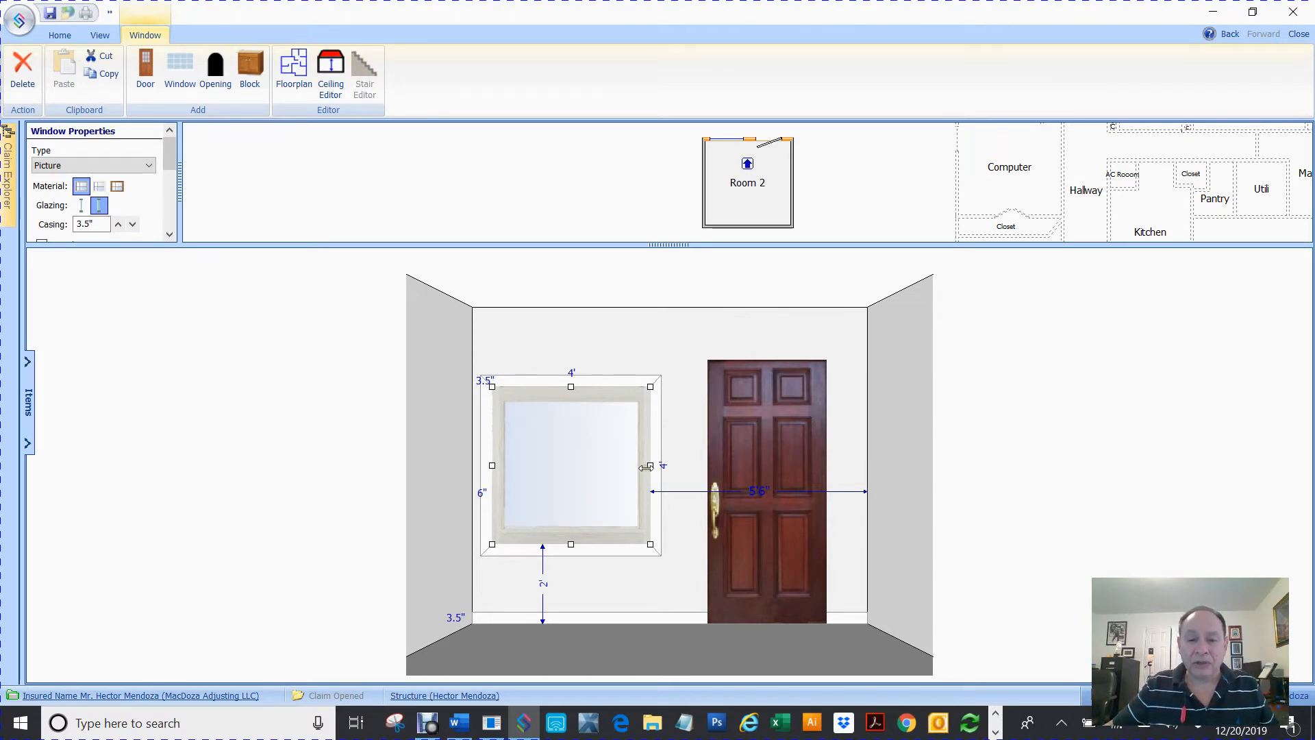
{"action": "mouse_move", "coordinate": [646, 467]}
{"action": "left_mouse_down"}
{"action": "mouse_move", "coordinate": [623, 483]}
{"action": "mouse_move", "coordinate": [523, 473]}
{"action": "mouse_move", "coordinate": [674, 468]}
{"action": "mouse_move", "coordinate": [637, 469]}
{"action": "left_mouse_up"}
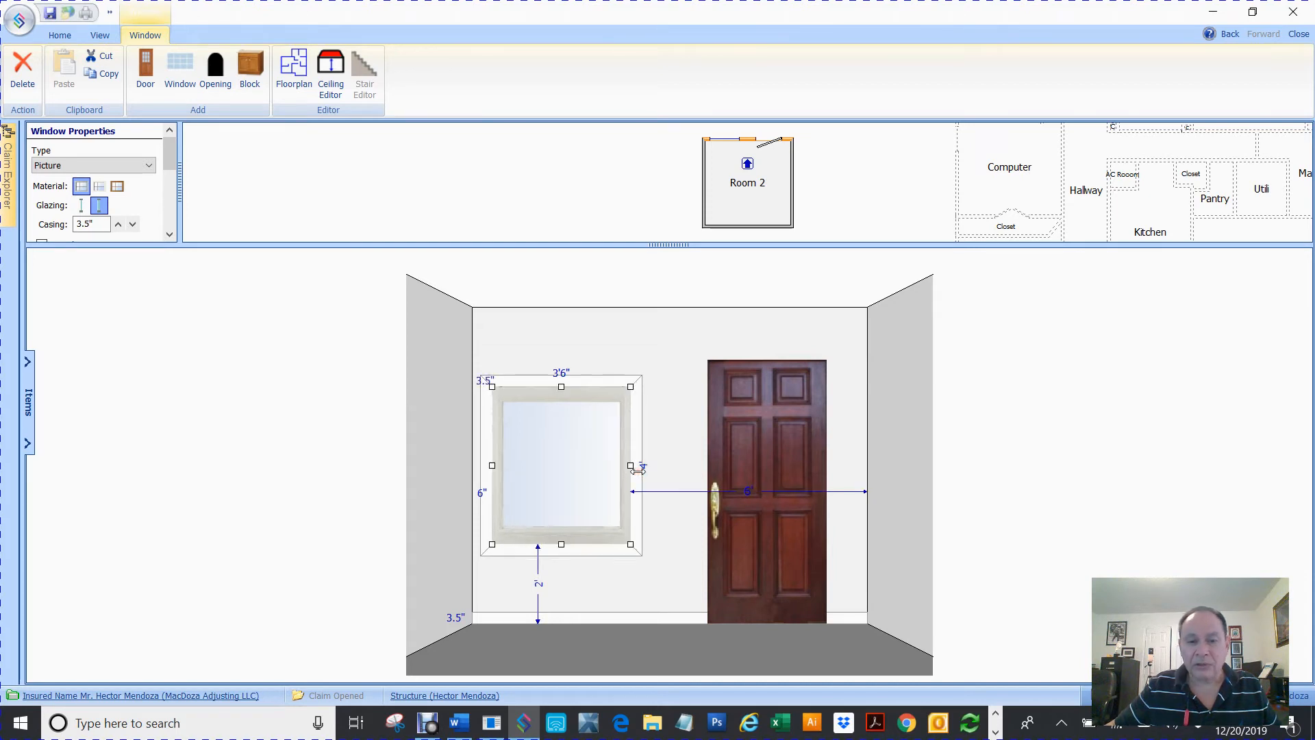
Set the window's width to 4' through the Disto measurement capture dialog
{"action": "left_click", "coordinate": [560, 378]}
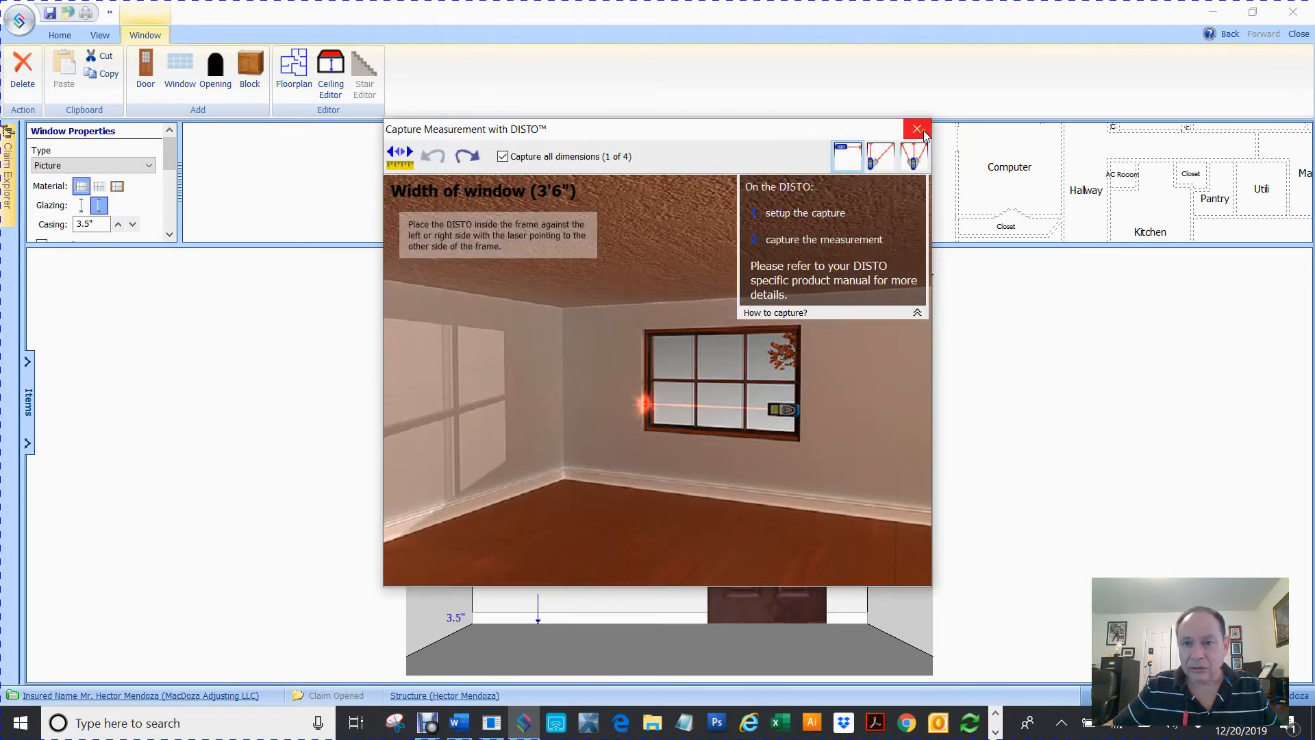
{"action": "left_click", "coordinate": [916, 128]}
{"action": "left_click", "coordinate": [555, 377]}
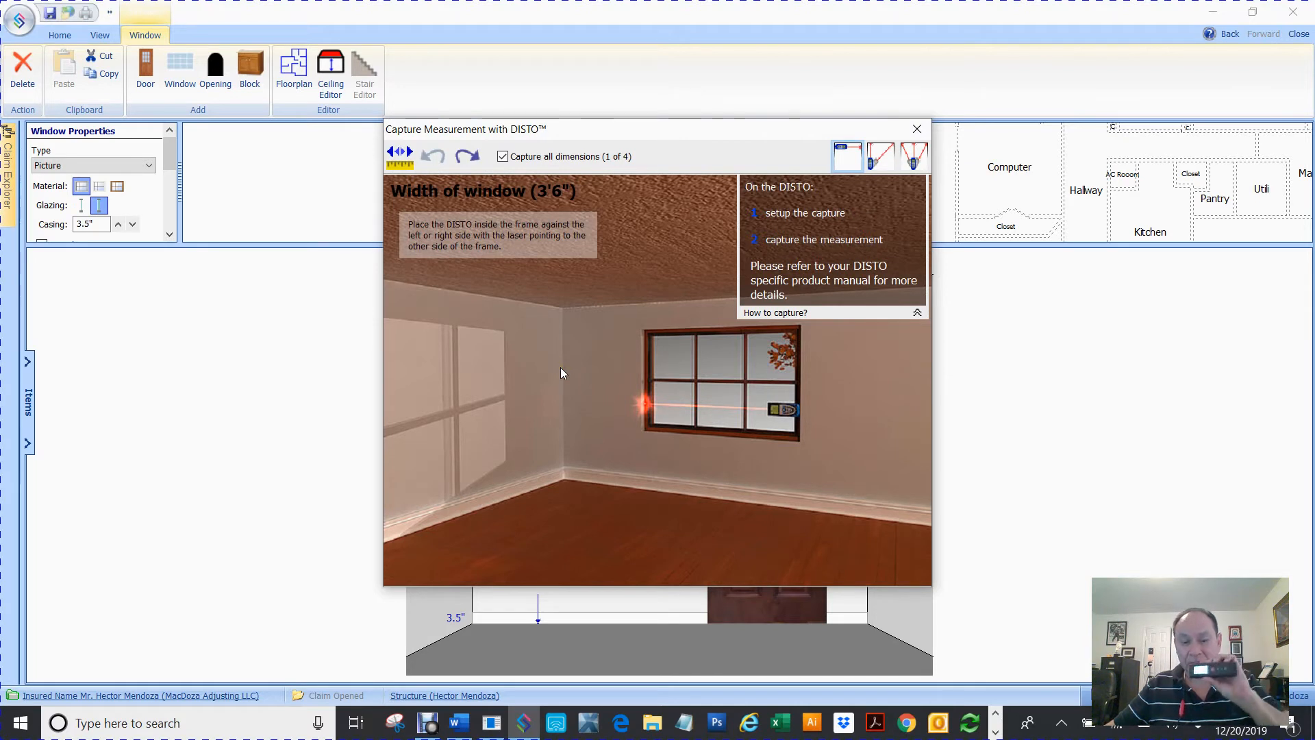
{"action": "left_click", "coordinate": [395, 158]}
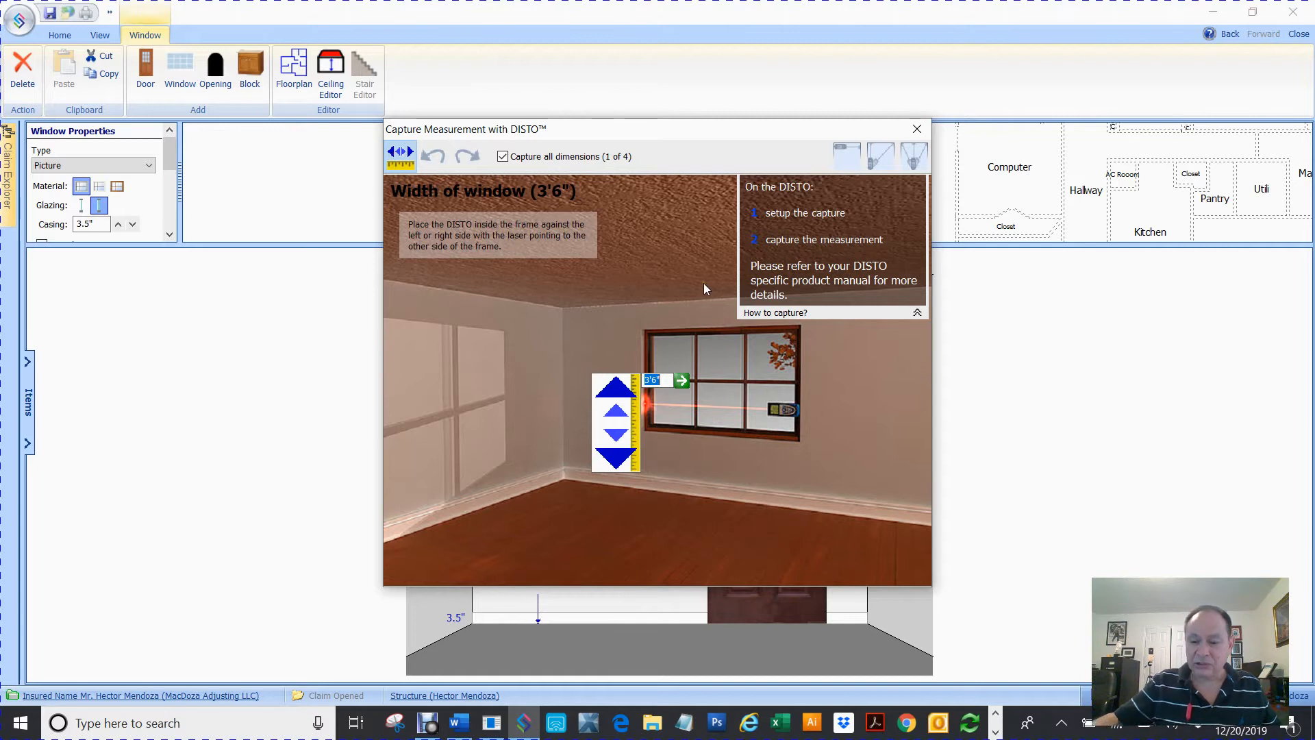
{"action": "type", "text": "4"}
{"action": "key", "text": "Return"}
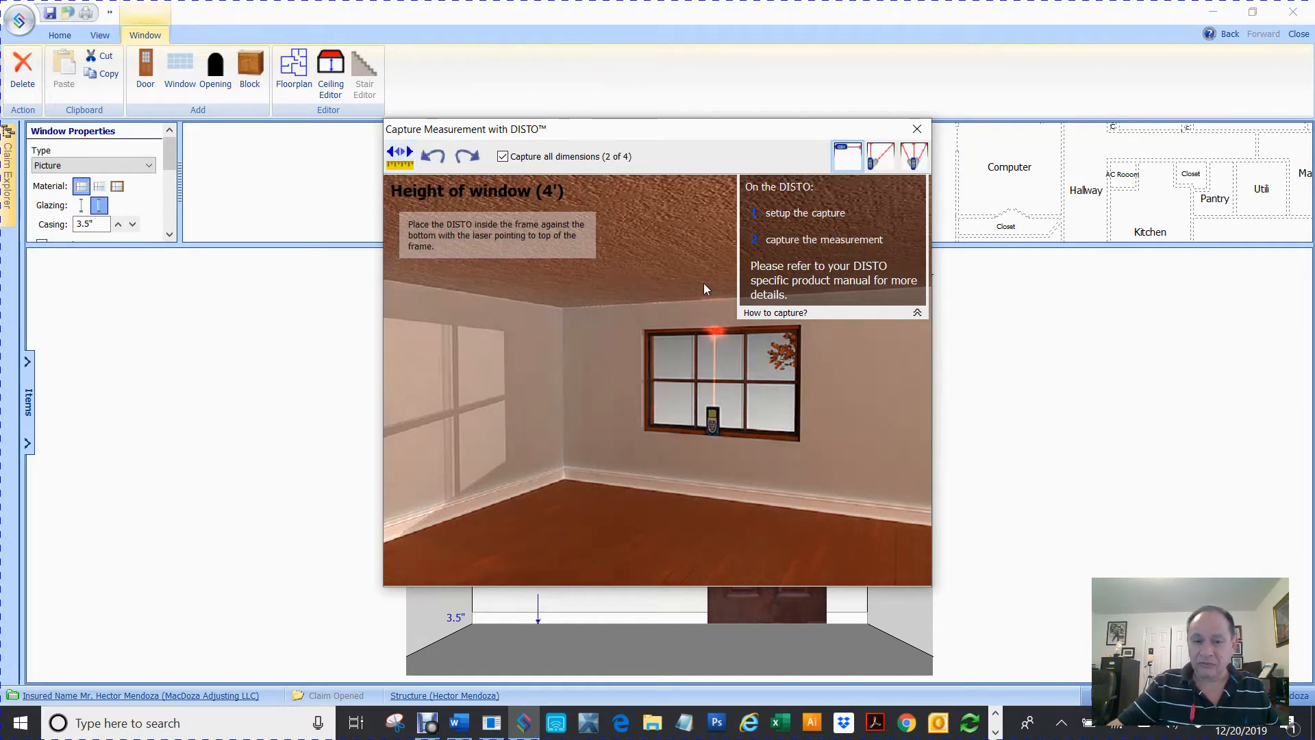
{"action": "left_click", "coordinate": [917, 128]}
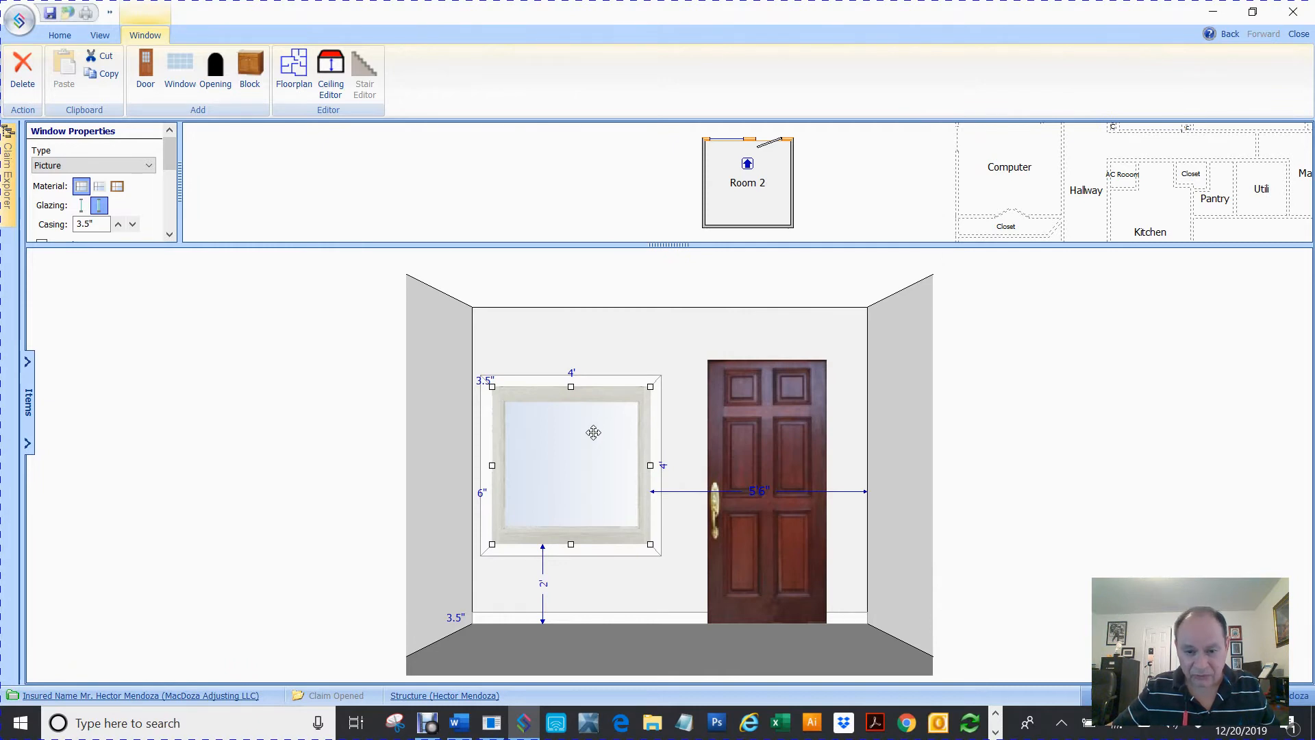
Set the door's width to 3'6" through the Disto measurement capture dialog
{"action": "left_click", "coordinate": [775, 421]}
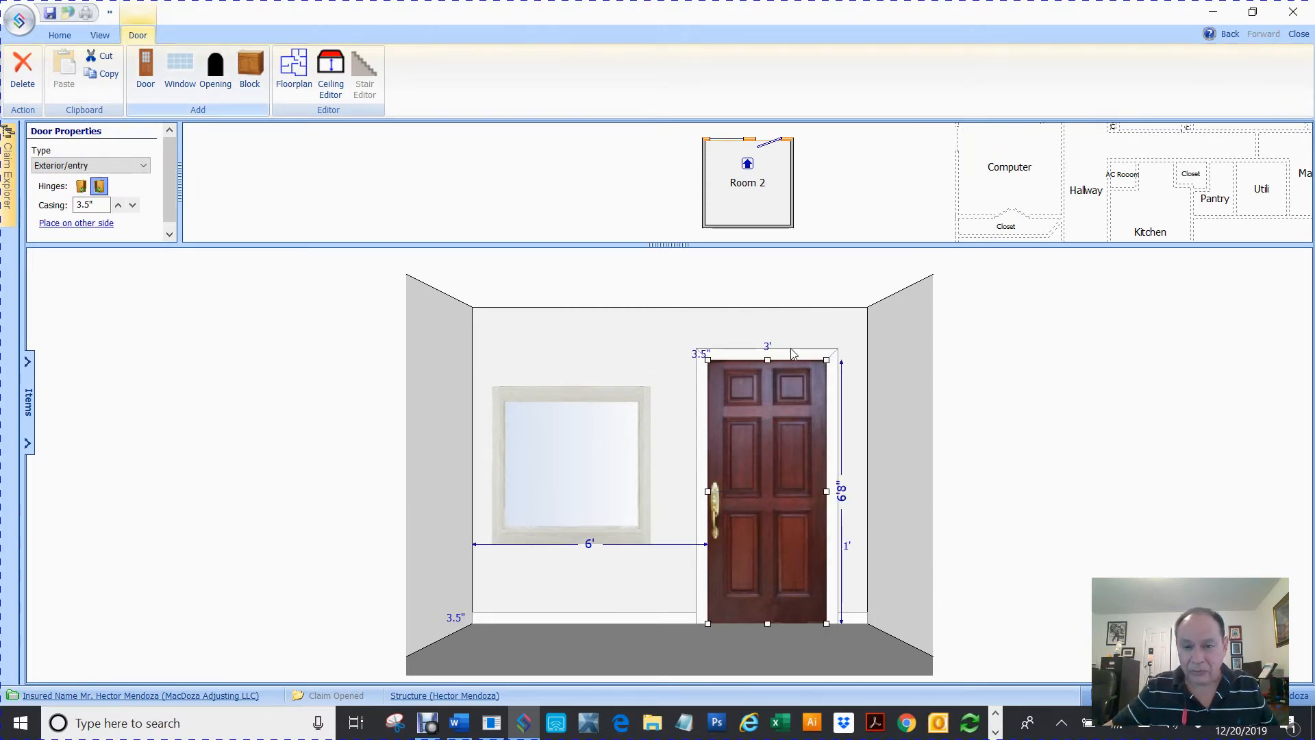
{"action": "left_click", "coordinate": [768, 348]}
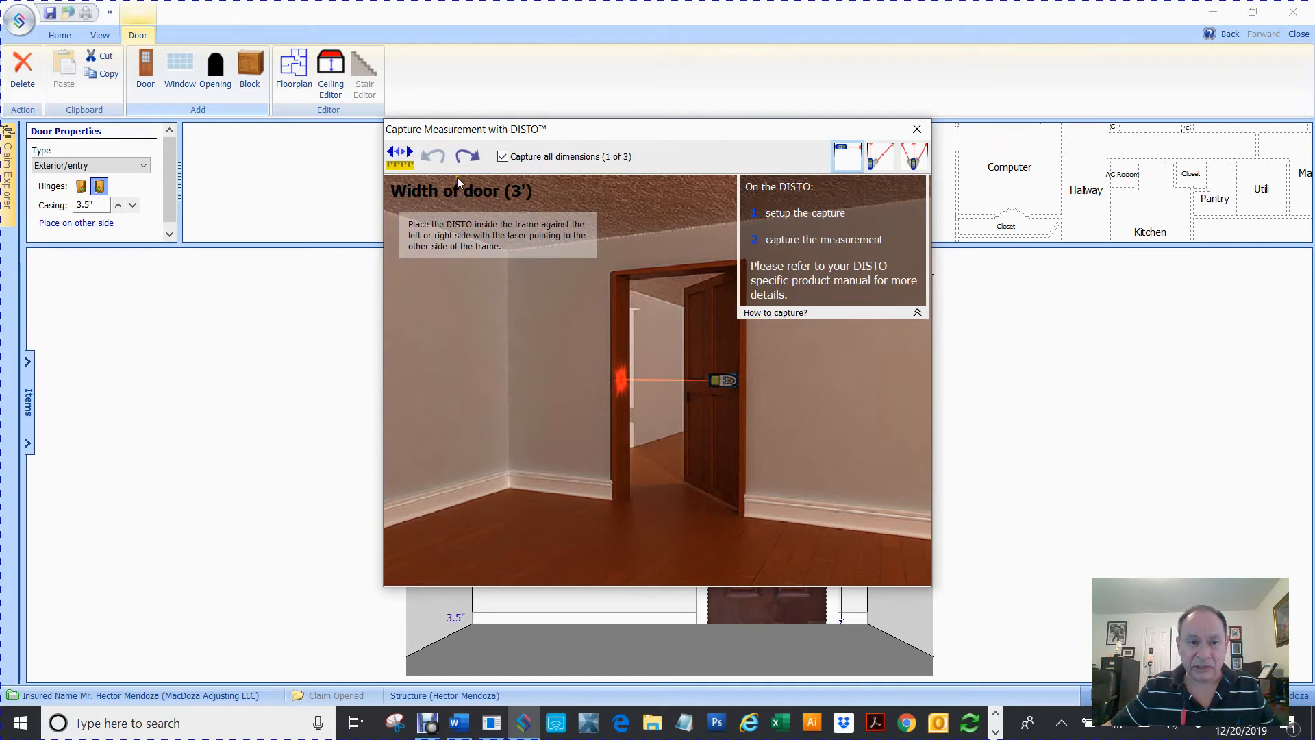
{"action": "left_click", "coordinate": [401, 168]}
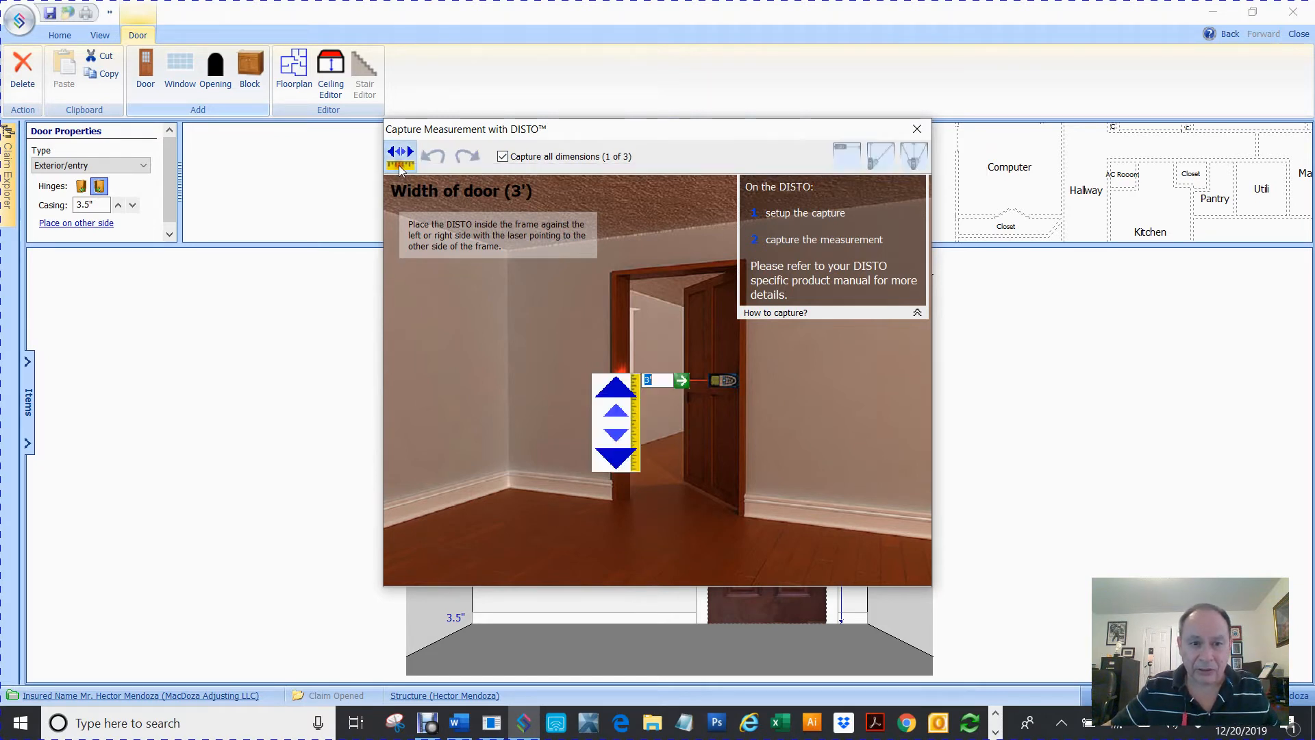
{"action": "type", "text": "3'6"}
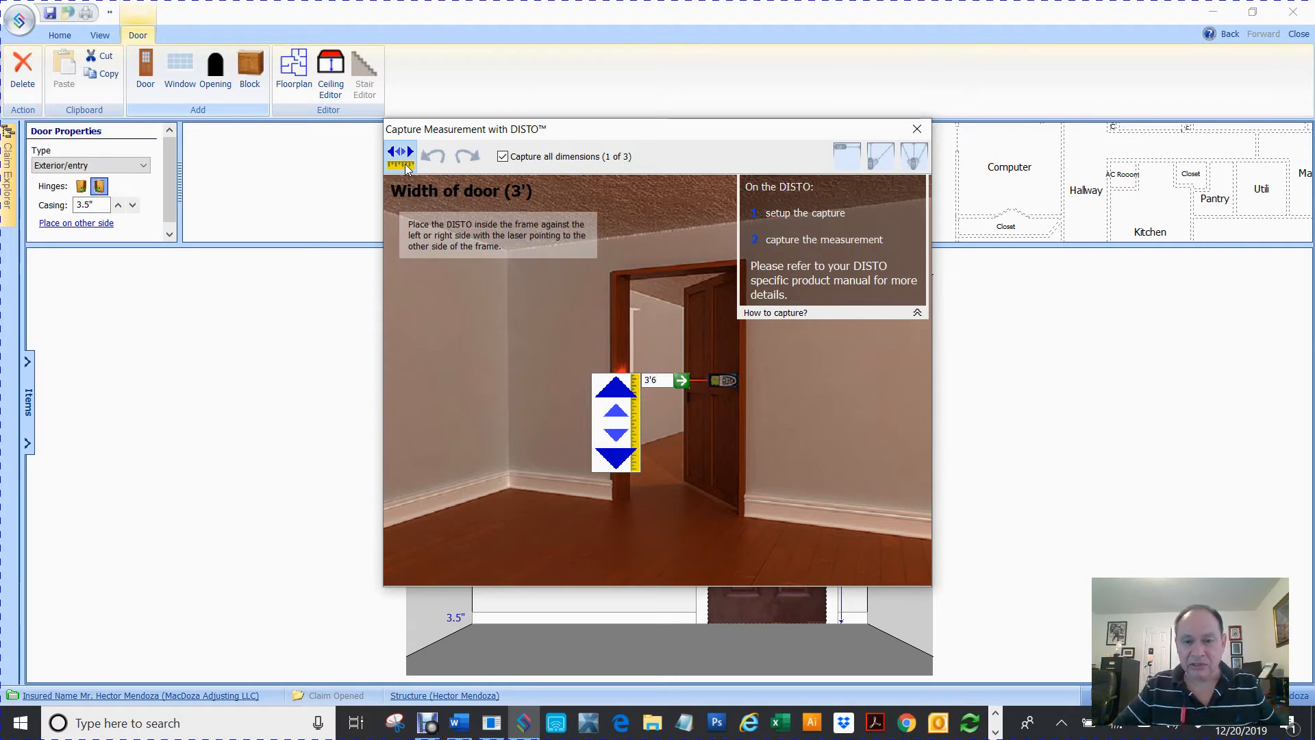
{"action": "key", "text": "Return"}
{"action": "left_click", "coordinate": [917, 129]}
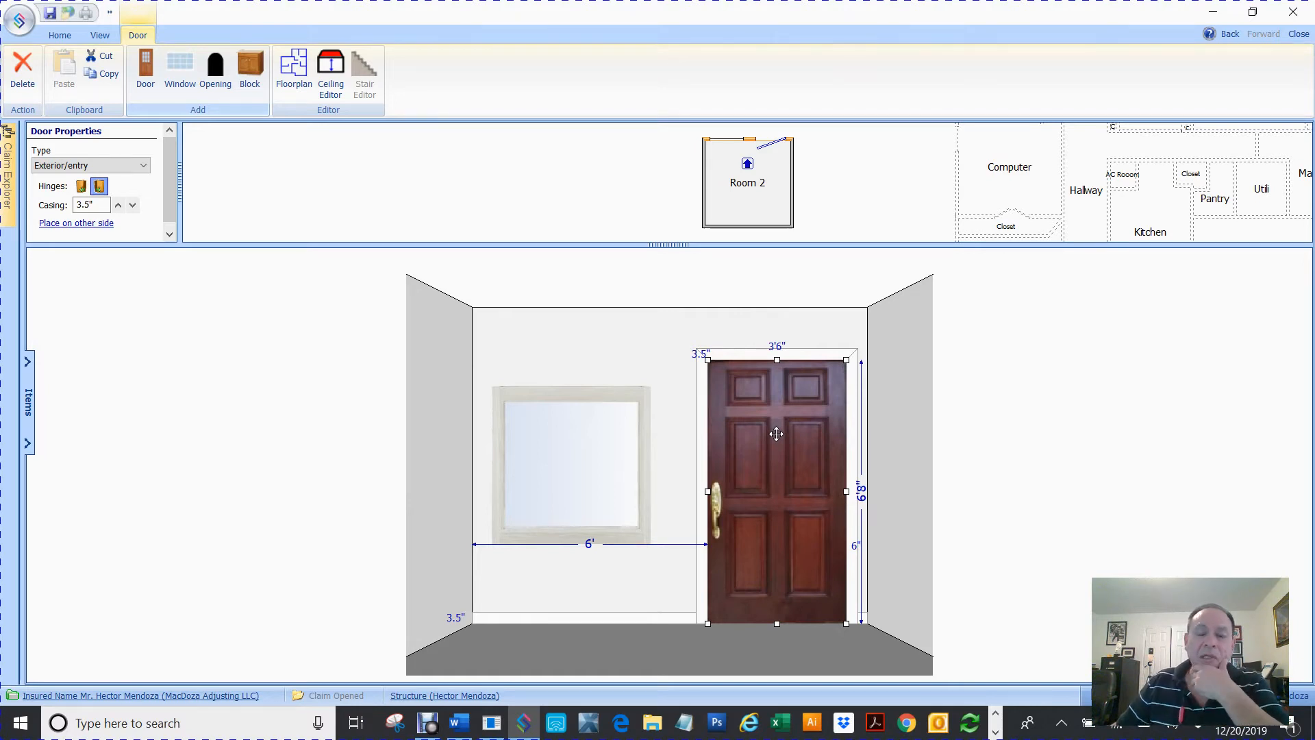
Resize the window to about 3' wide and raise it to about 3'2" above the floor
{"action": "left_click", "coordinate": [589, 454]}
{"action": "left_click_drag", "start_coordinate": [571, 544], "coordinate": [578, 510]}
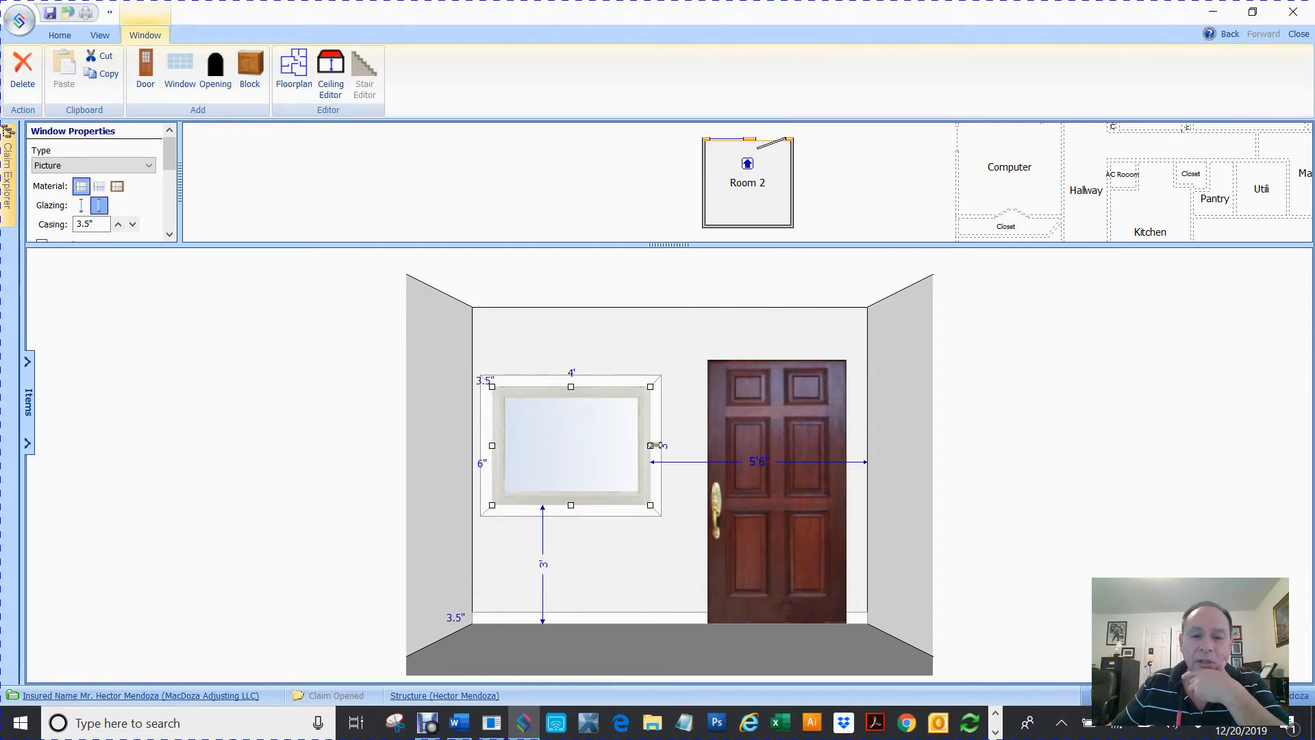
{"action": "left_click_drag", "start_coordinate": [658, 446], "coordinate": [578, 439]}
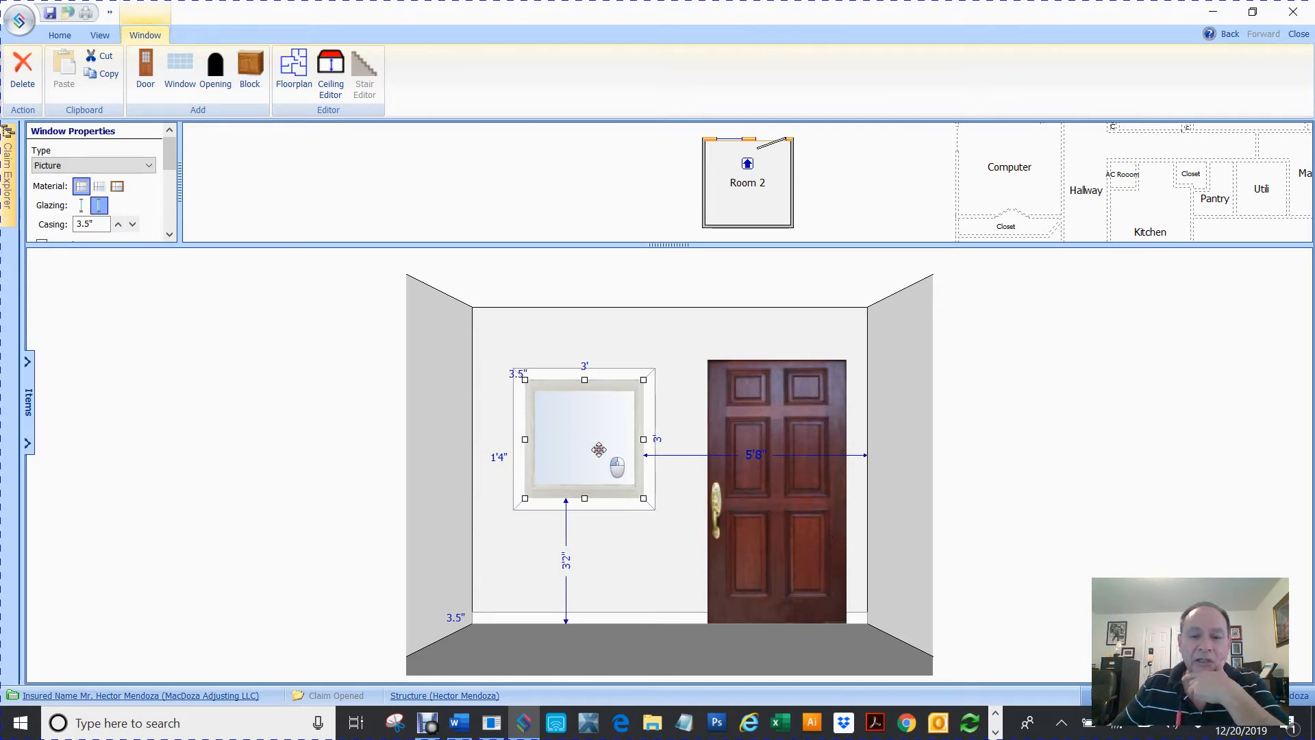
Copy the window and paste it onto Room 2's right wall
{"action": "key", "text": "ctrl+c"}
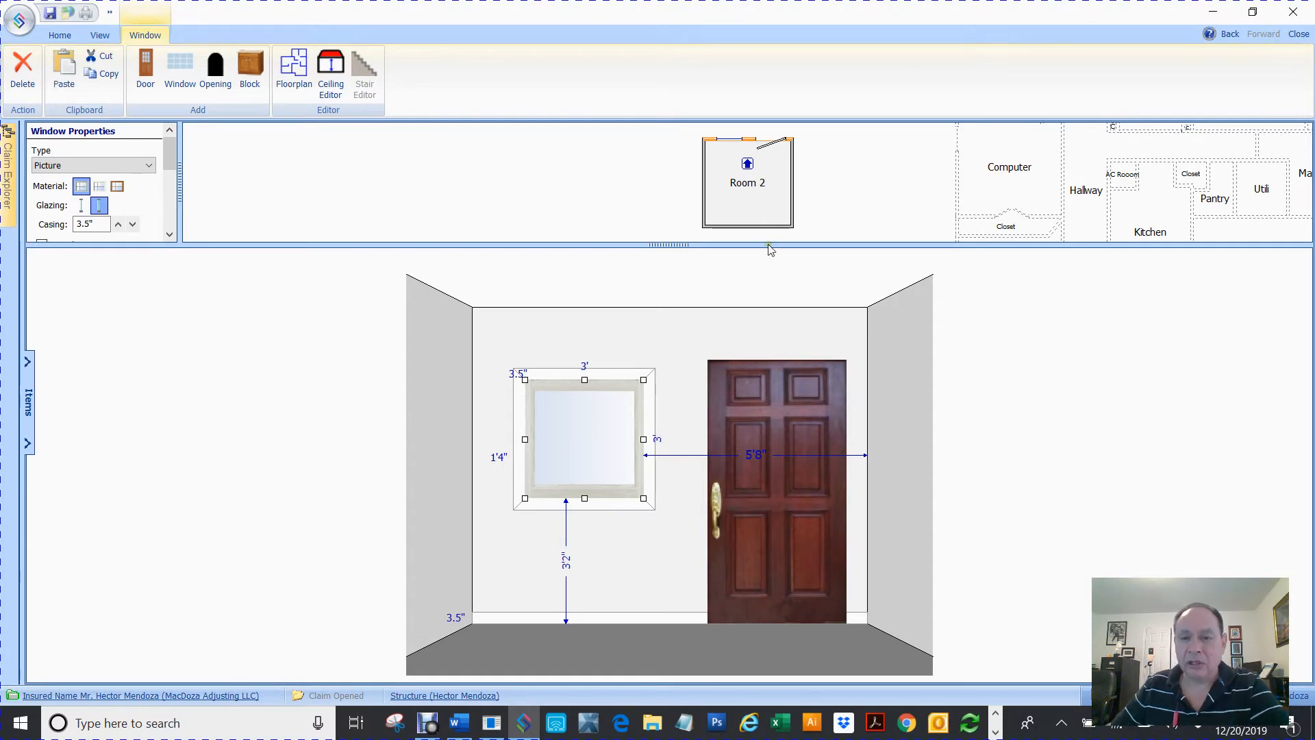
{"action": "left_click", "coordinate": [794, 179]}
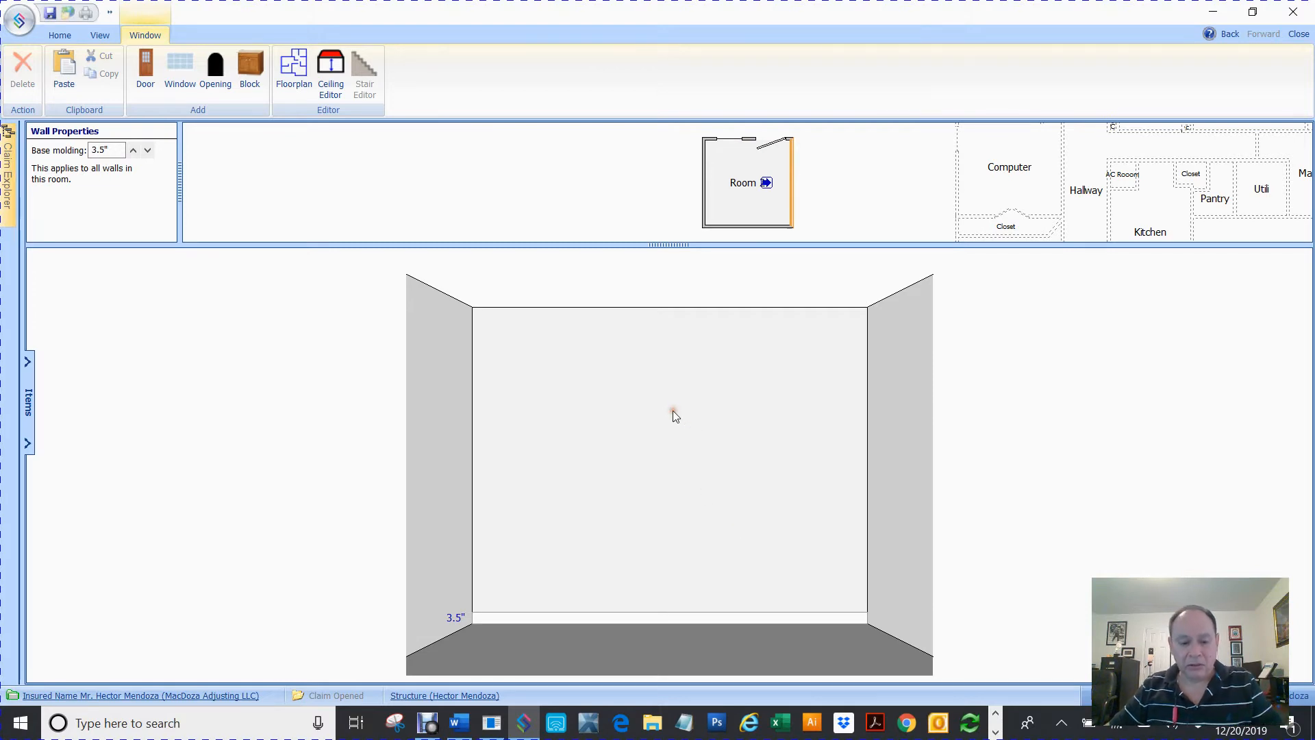
{"action": "key", "text": "ctrl+v"}
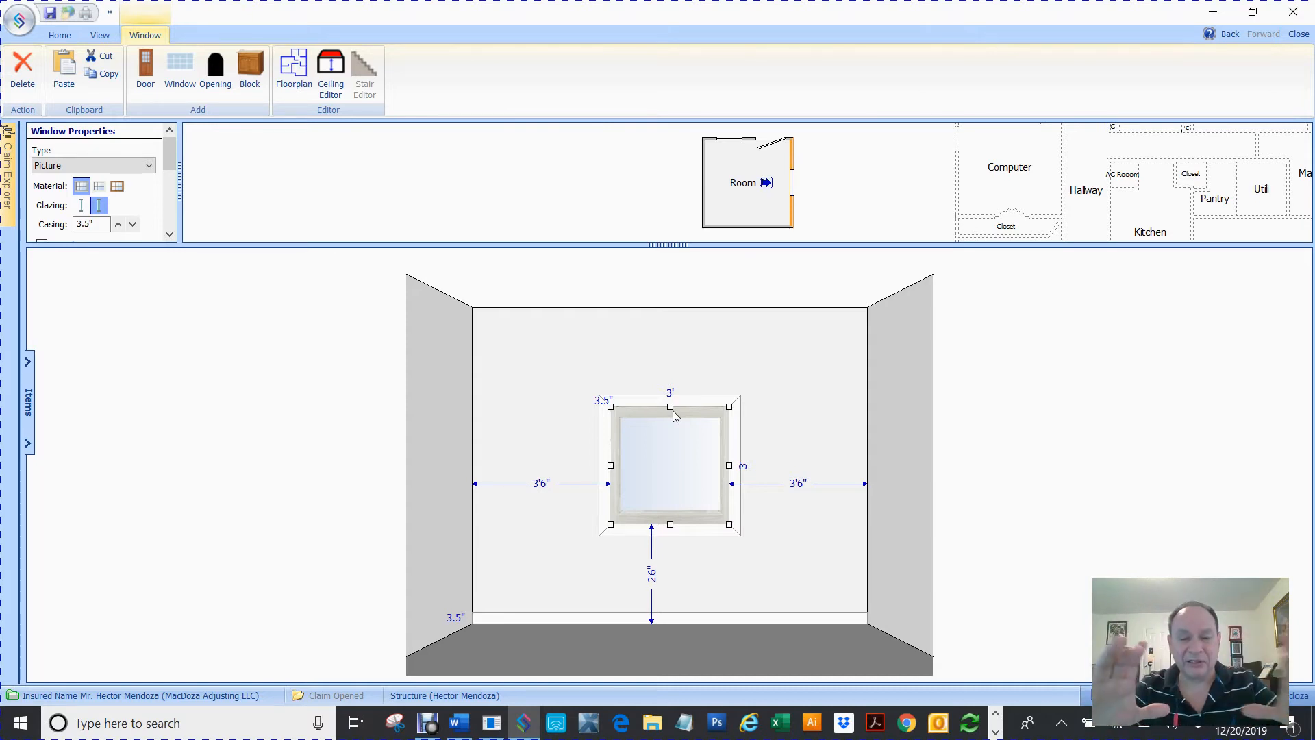
Paste the window onto the bottom wall and move it toward the left corner
{"action": "left_click", "coordinate": [747, 228]}
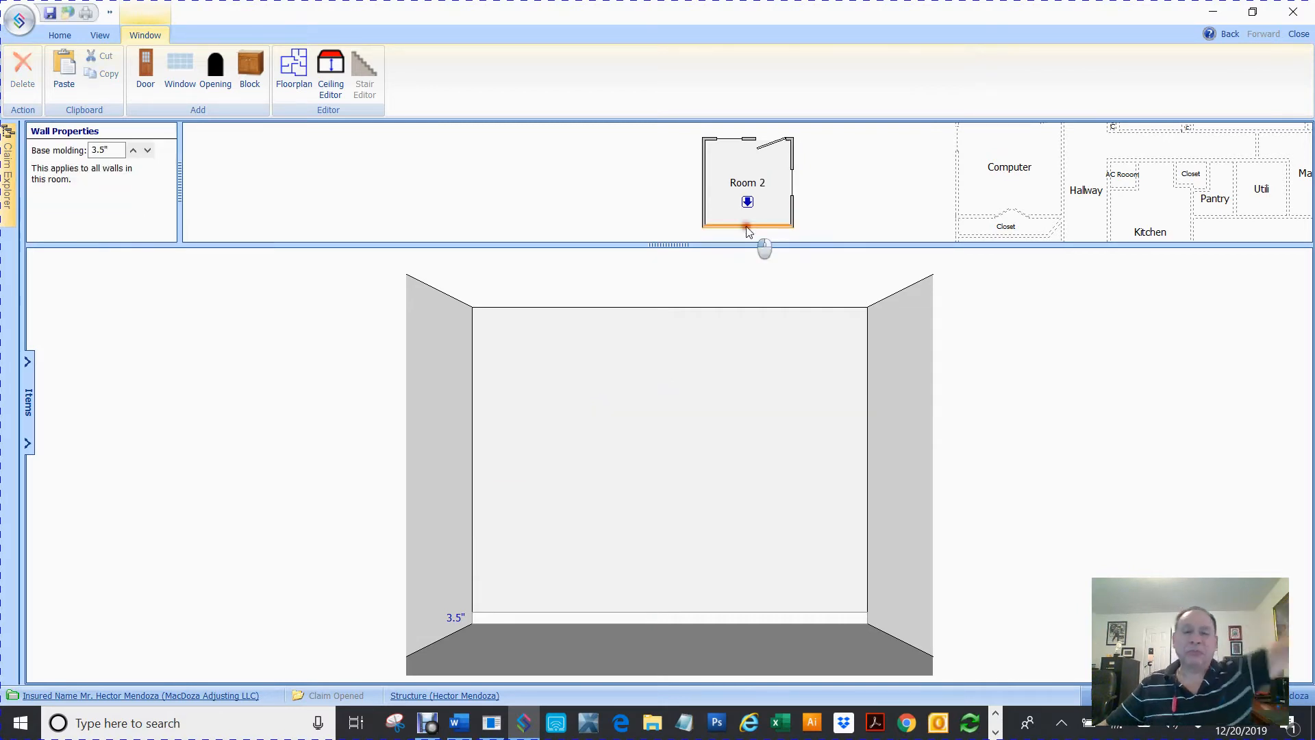
{"action": "right_click", "coordinate": [507, 409]}
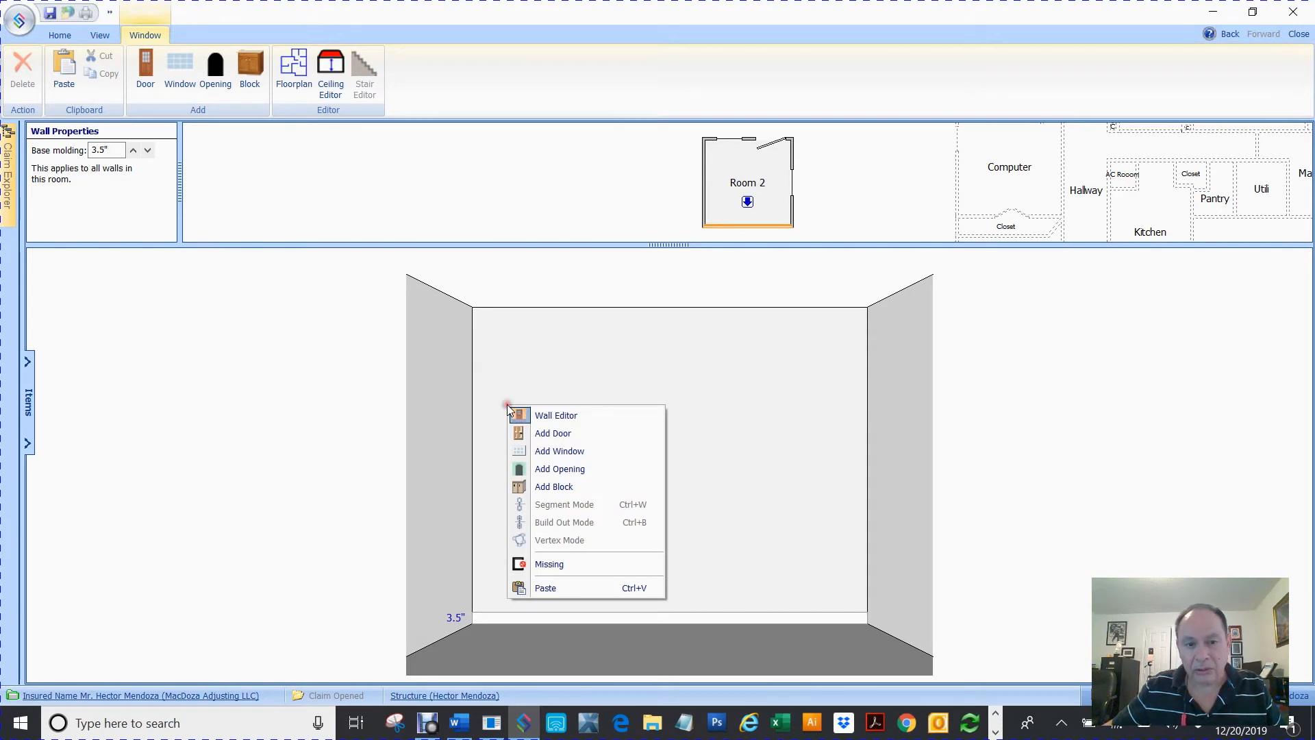
{"action": "left_click", "coordinate": [512, 403]}
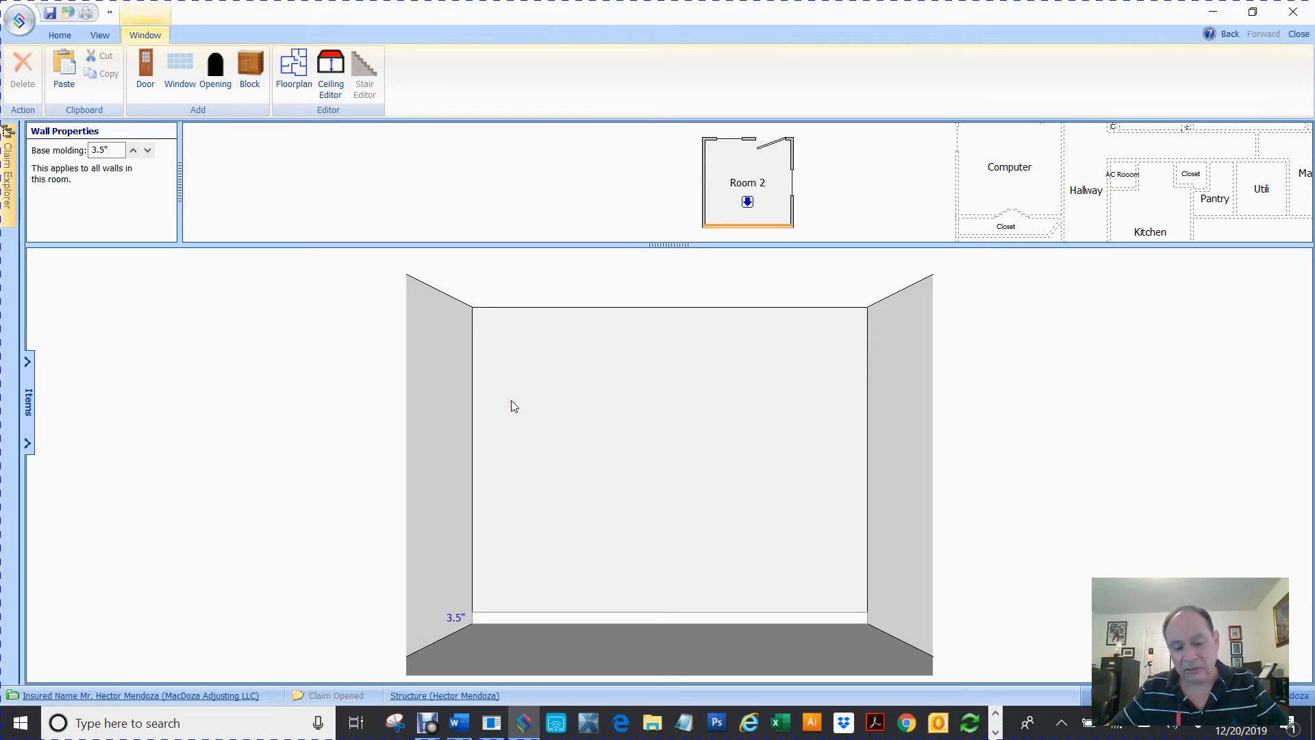
{"action": "key", "text": "ctrl+v"}
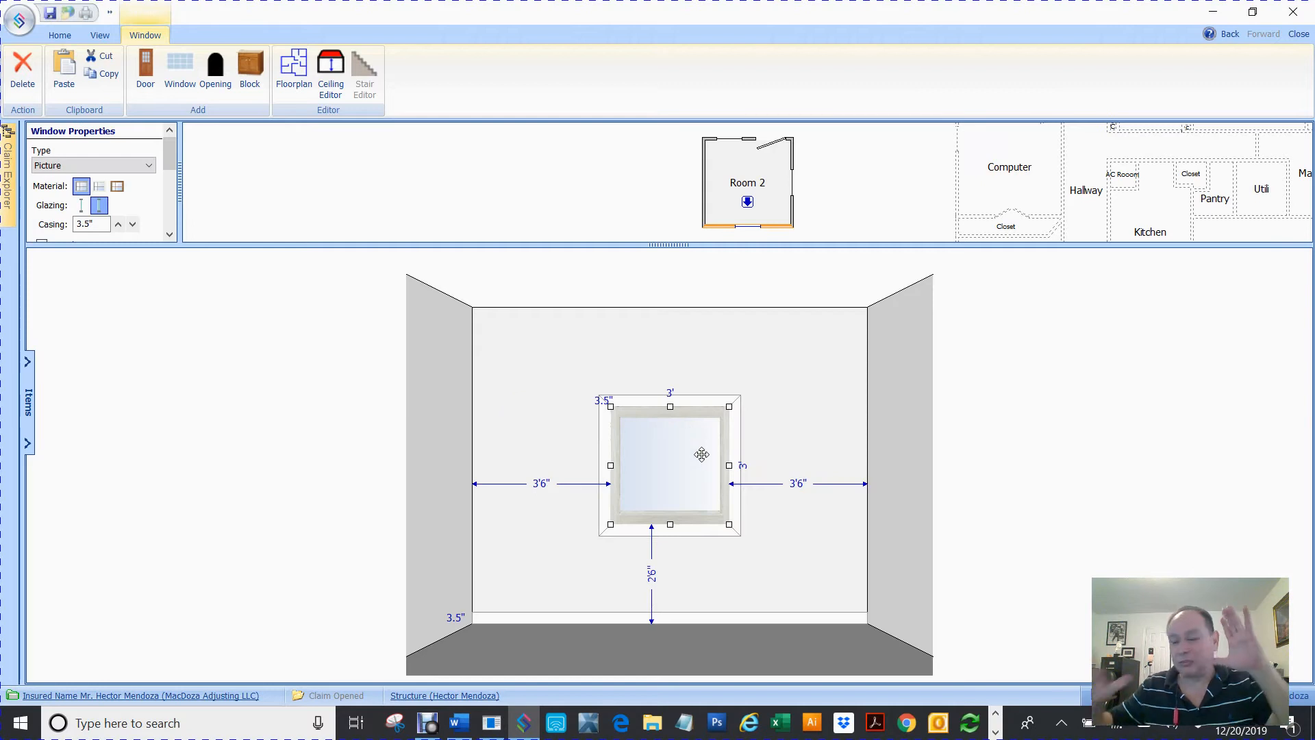
{"action": "left_click_drag", "start_coordinate": [685, 441], "coordinate": [579, 446]}
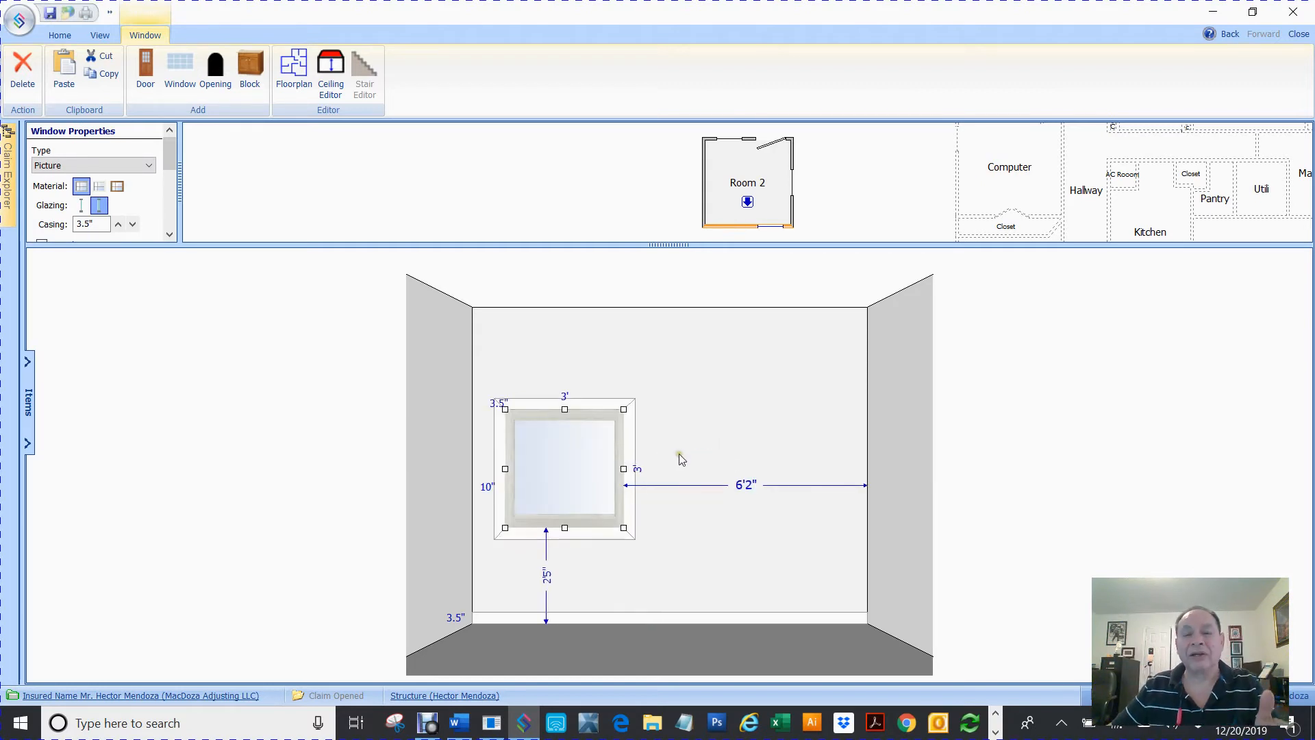
Paste a copy of the window onto the left wall and delete it
{"action": "left_click", "coordinate": [704, 180]}
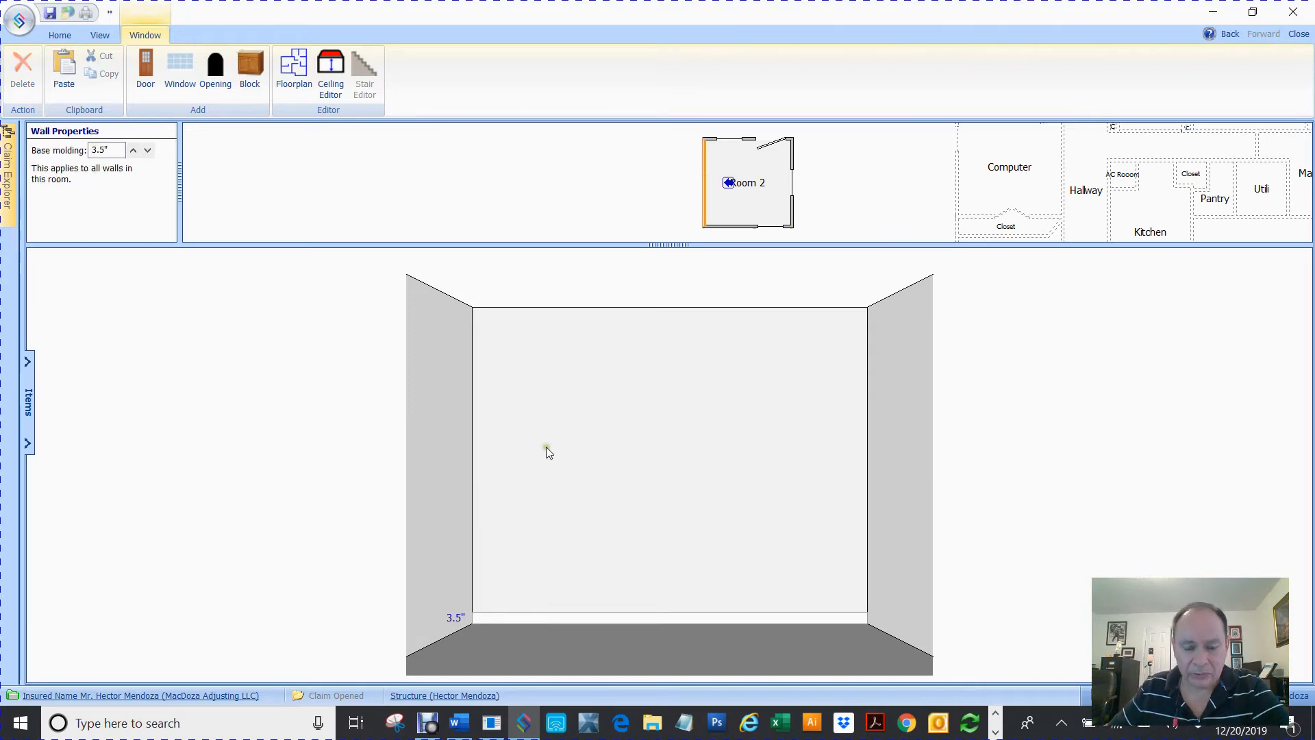
{"action": "right_click", "coordinate": [542, 447]}
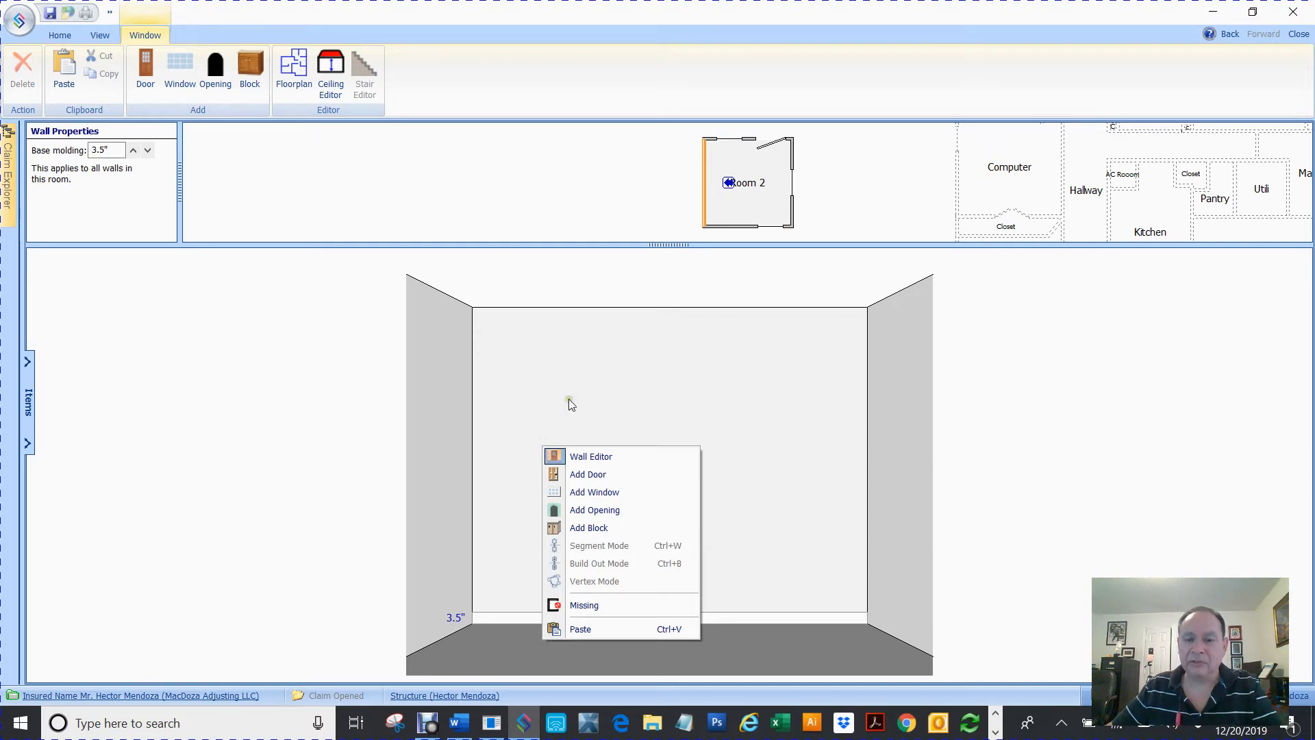
{"action": "left_click", "coordinate": [602, 345]}
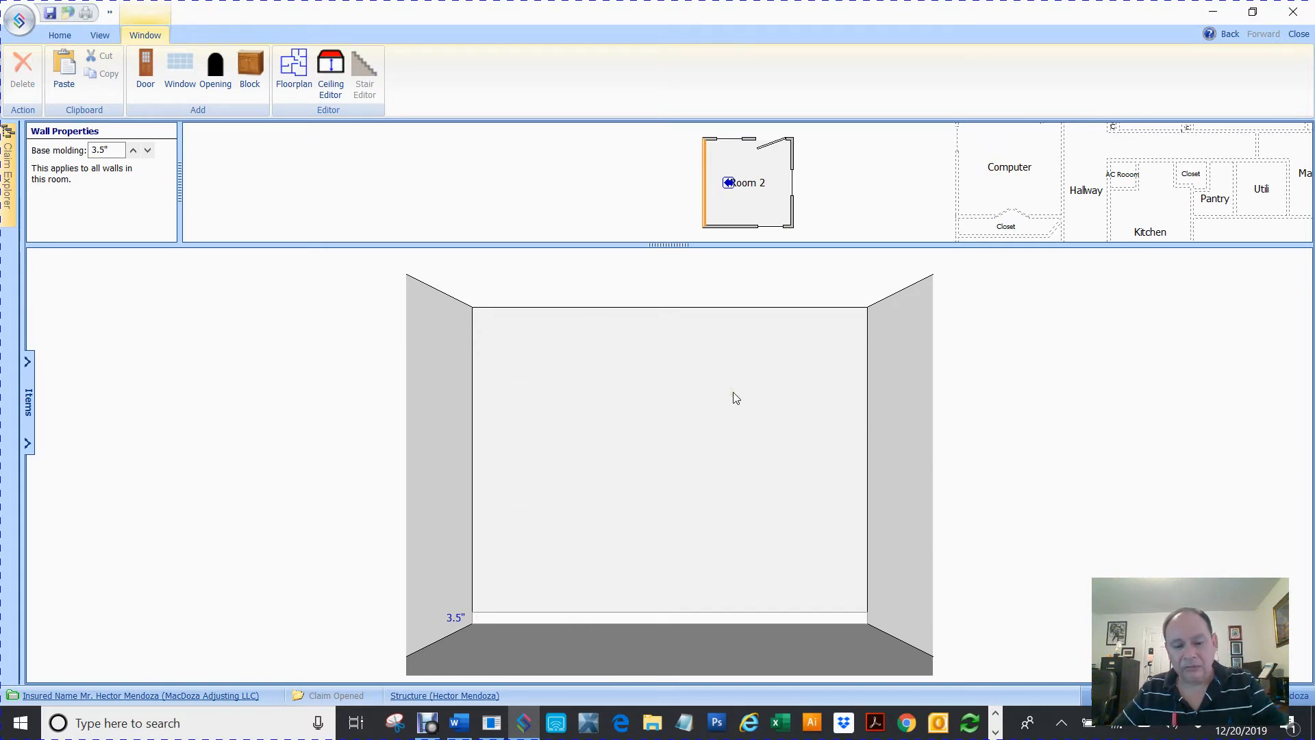
{"action": "key", "text": "ctrl+v"}
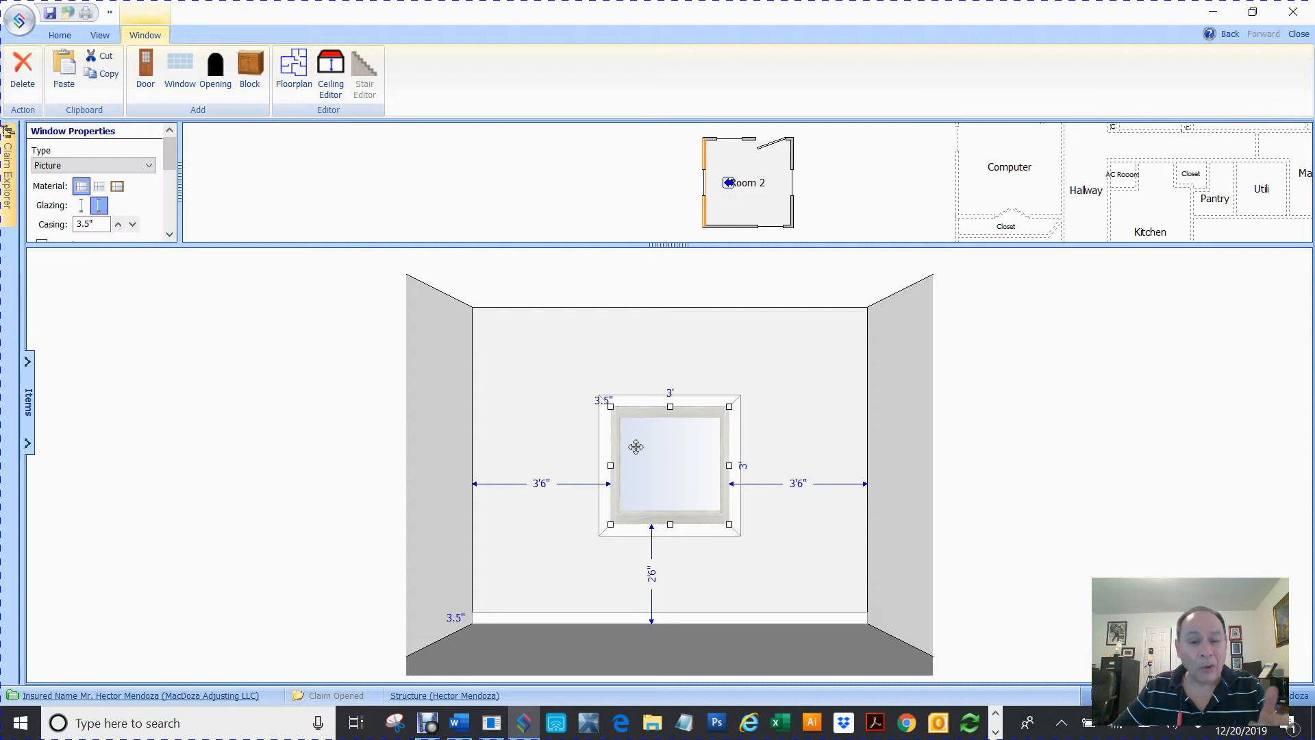
{"action": "key", "text": "Delete"}
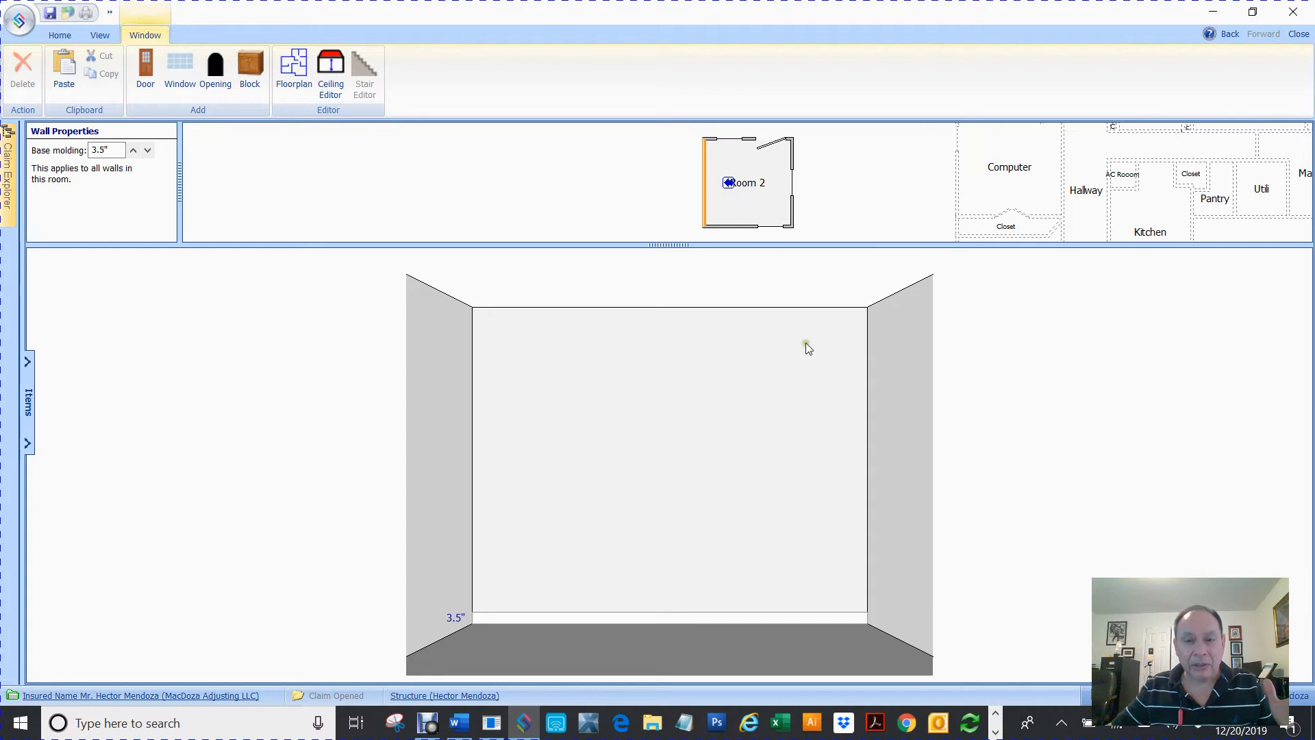
Move the bottom wall's window to about 1'7" from the left corner and 2'10" above the floor
{"action": "left_click", "coordinate": [749, 227]}
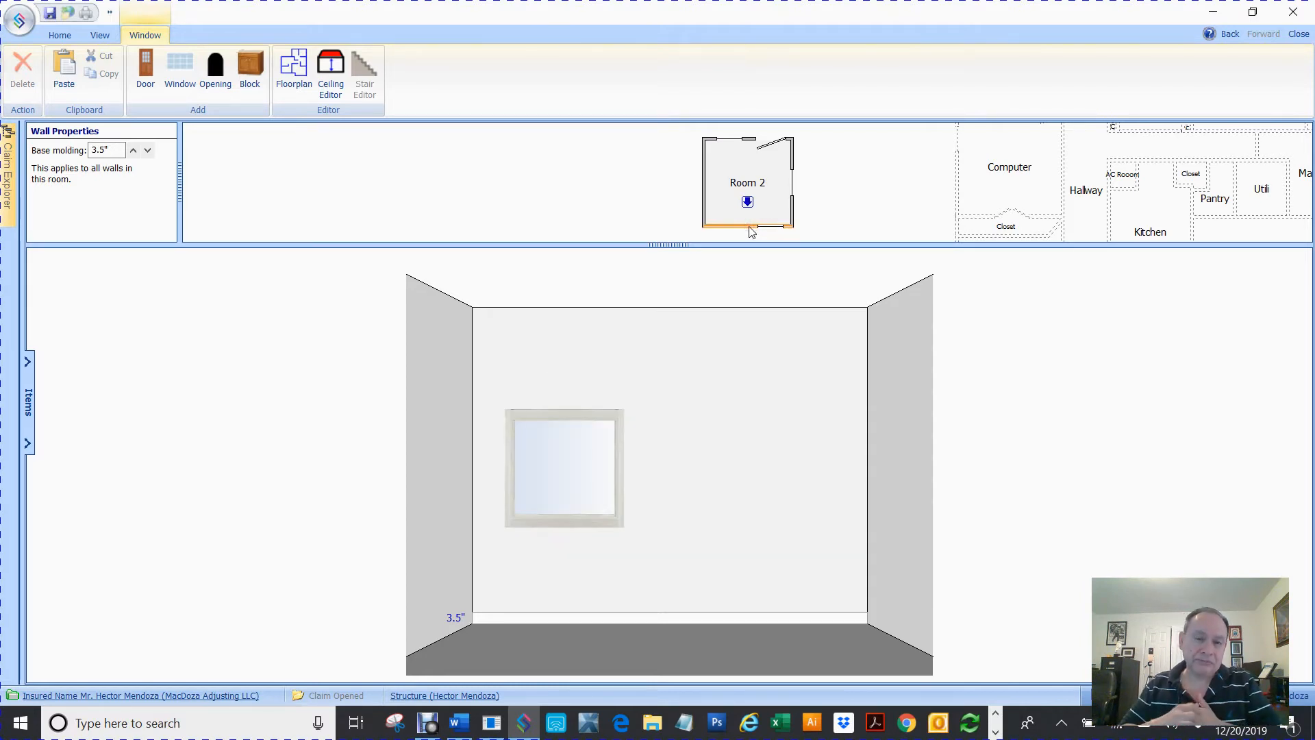
{"action": "left_click_drag", "start_coordinate": [566, 437], "coordinate": [596, 420]}
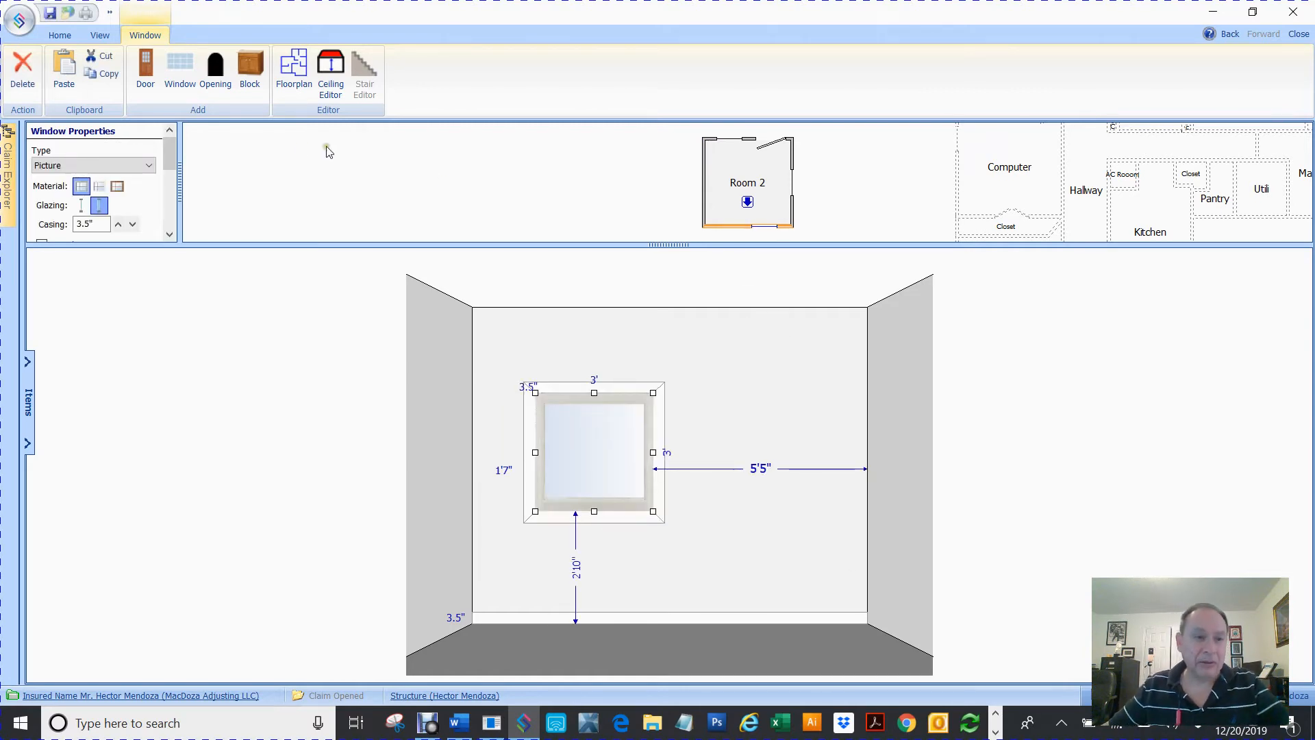
Paste the window onto the left wall, about 6" from the left corner
{"action": "mouse_move", "coordinate": [13, 154]}
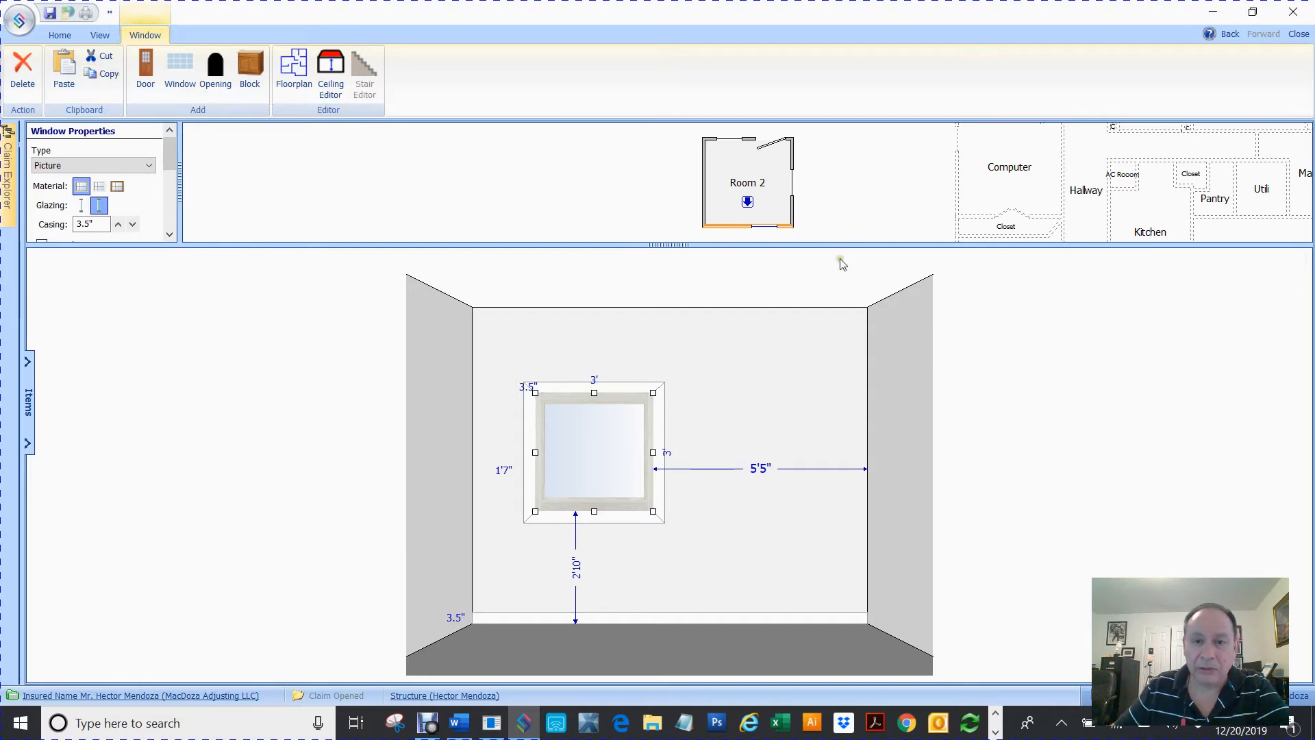
{"action": "left_click", "coordinate": [705, 197]}
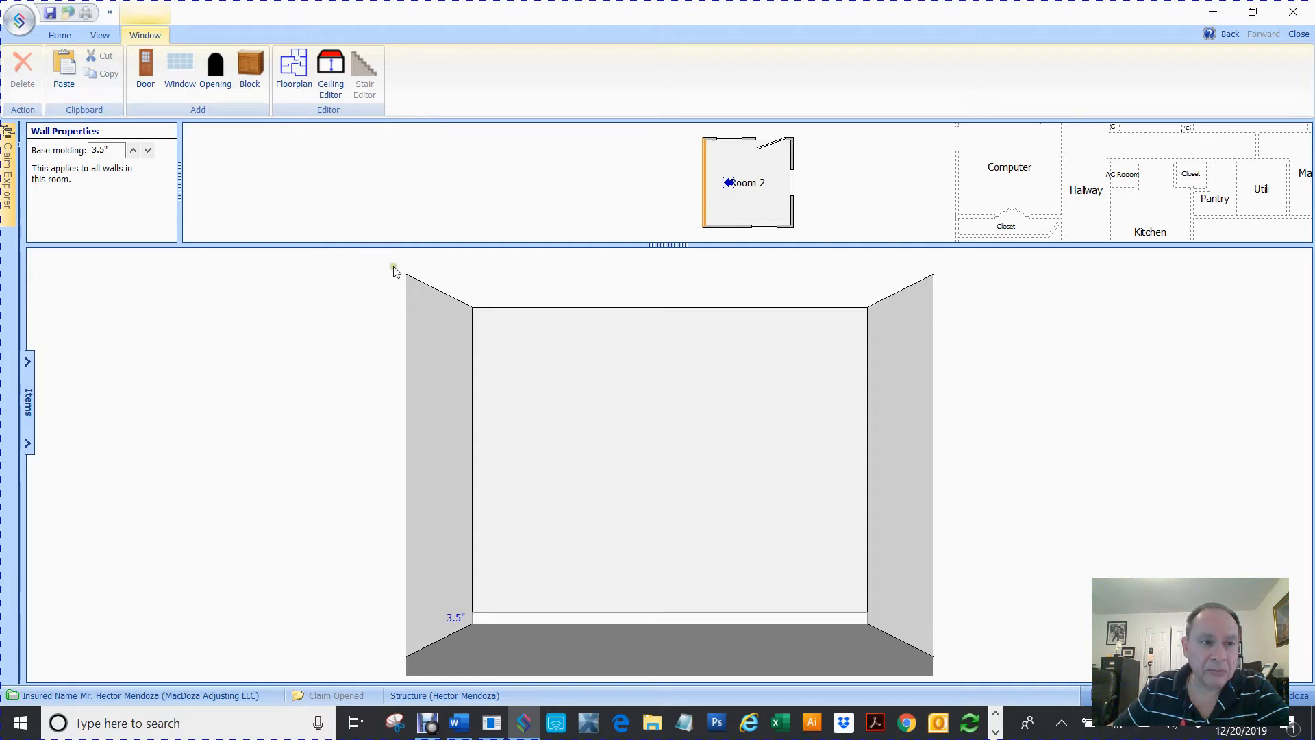
{"action": "left_click", "coordinate": [64, 68]}
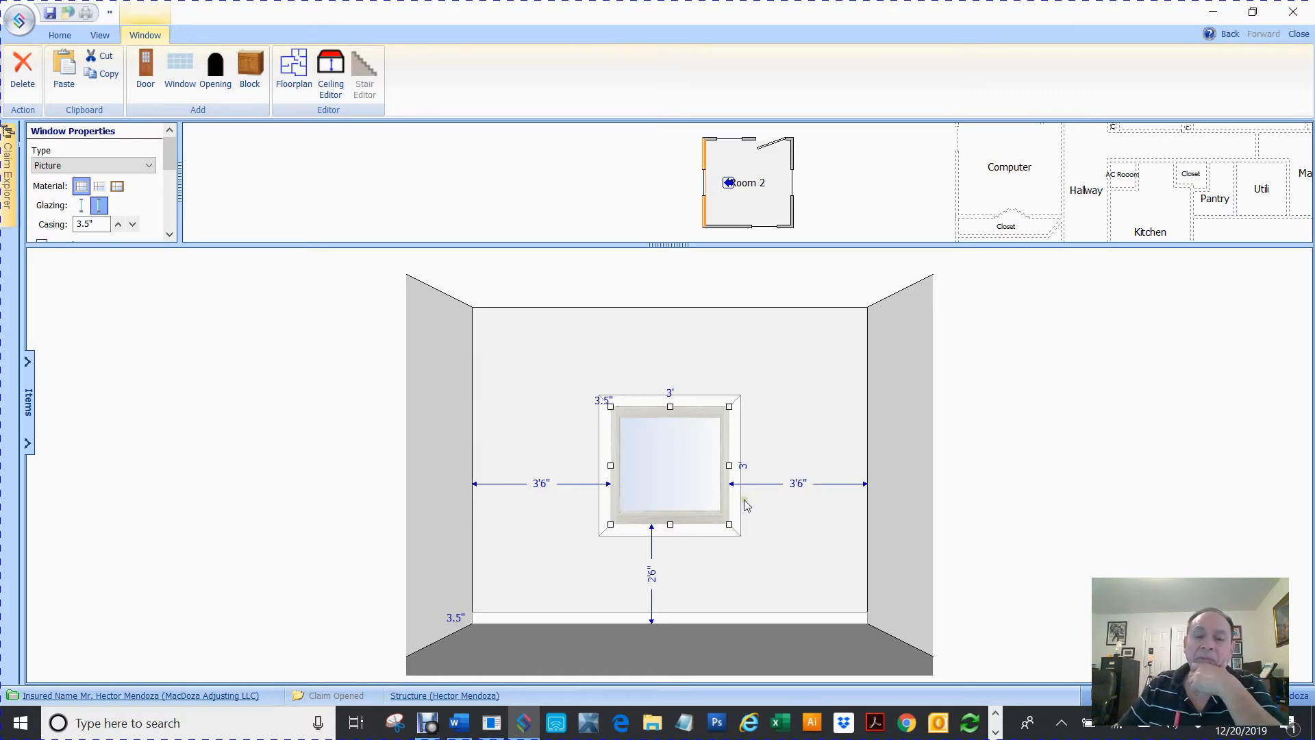
{"action": "left_click_drag", "start_coordinate": [683, 472], "coordinate": [555, 455]}
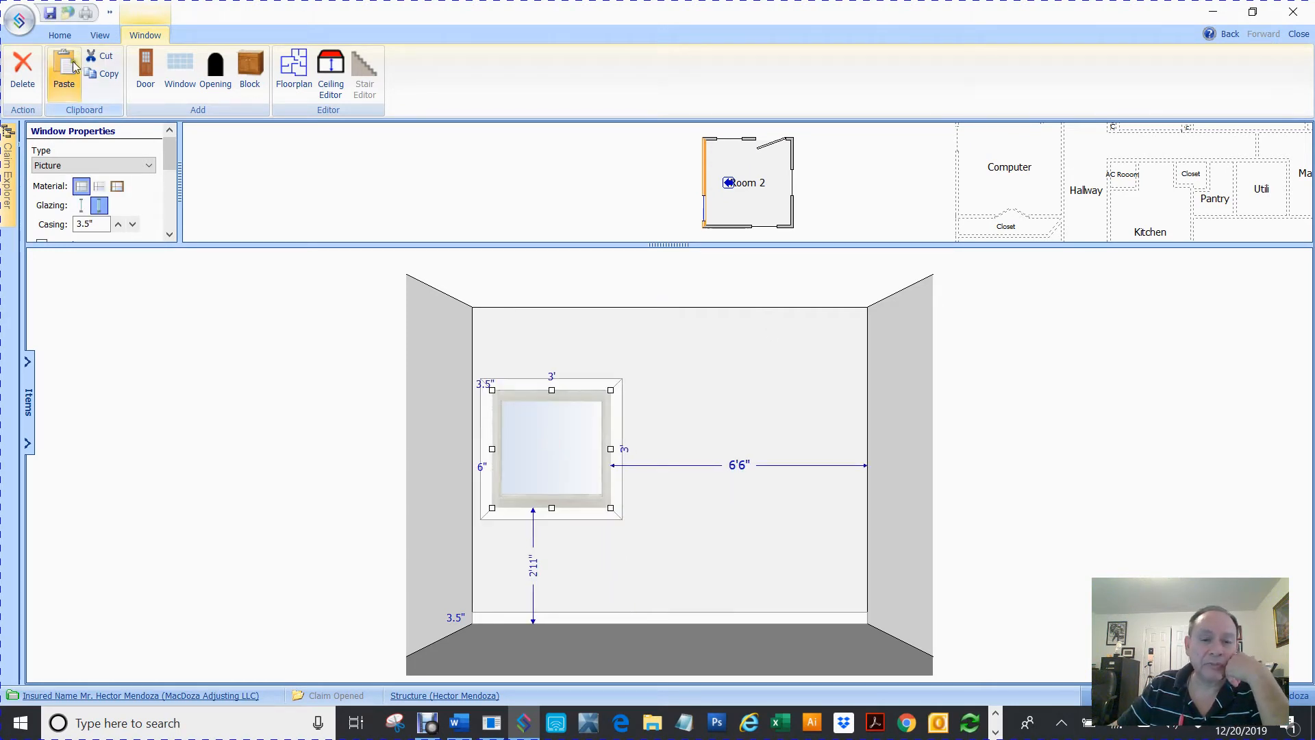
Paste a second window onto the left wall and rearrange both windows side by side
{"action": "left_click", "coordinate": [63, 72]}
{"action": "left_click_drag", "start_coordinate": [708, 436], "coordinate": [744, 405]}
{"action": "left_click_drag", "start_coordinate": [548, 440], "coordinate": [564, 427]}
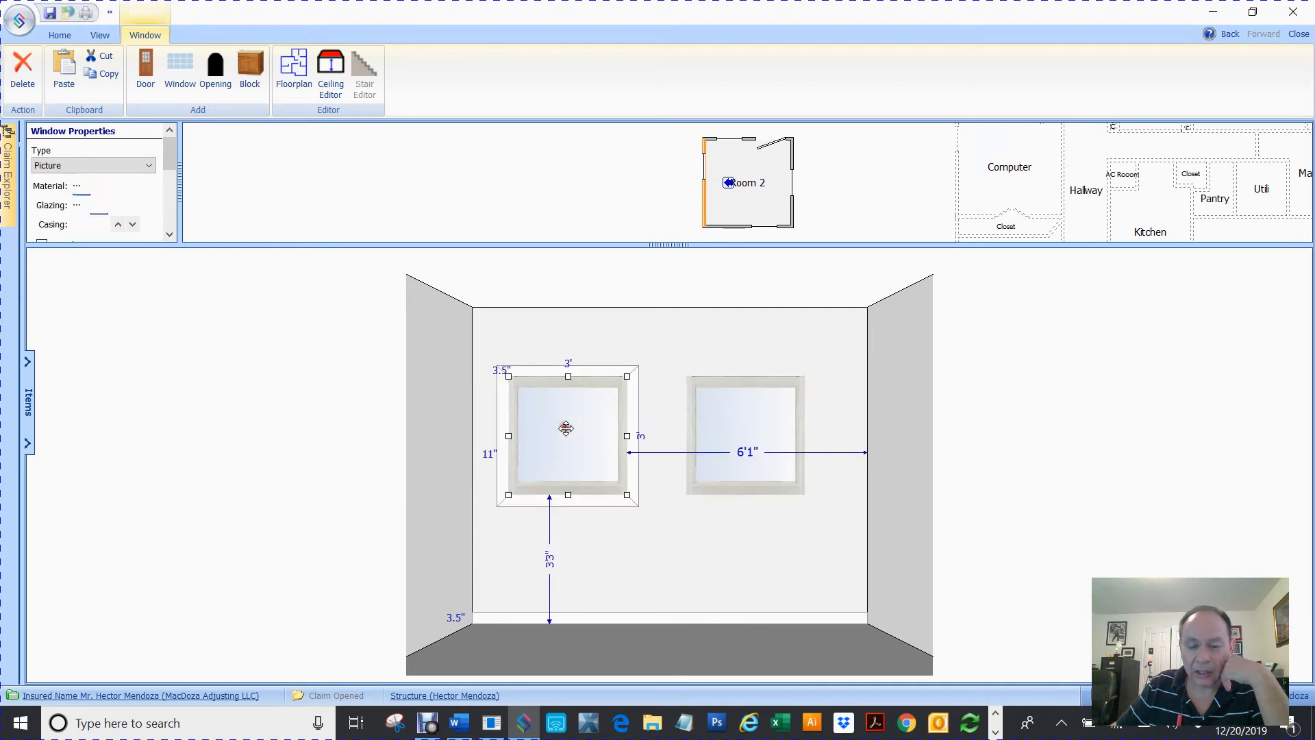
Delete the second window and cut the first one from the left wall
{"action": "left_click", "coordinate": [754, 415]}
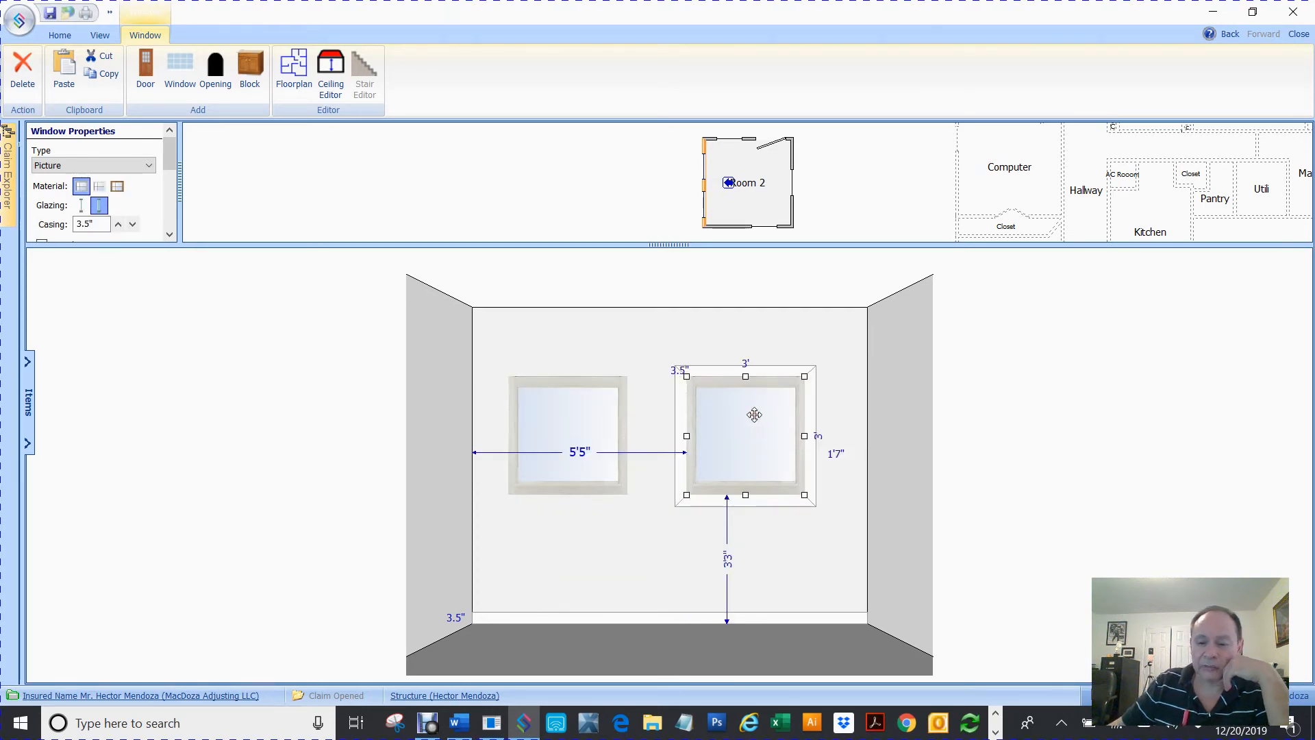
{"action": "key", "text": "Delete"}
{"action": "left_click", "coordinate": [563, 429]}
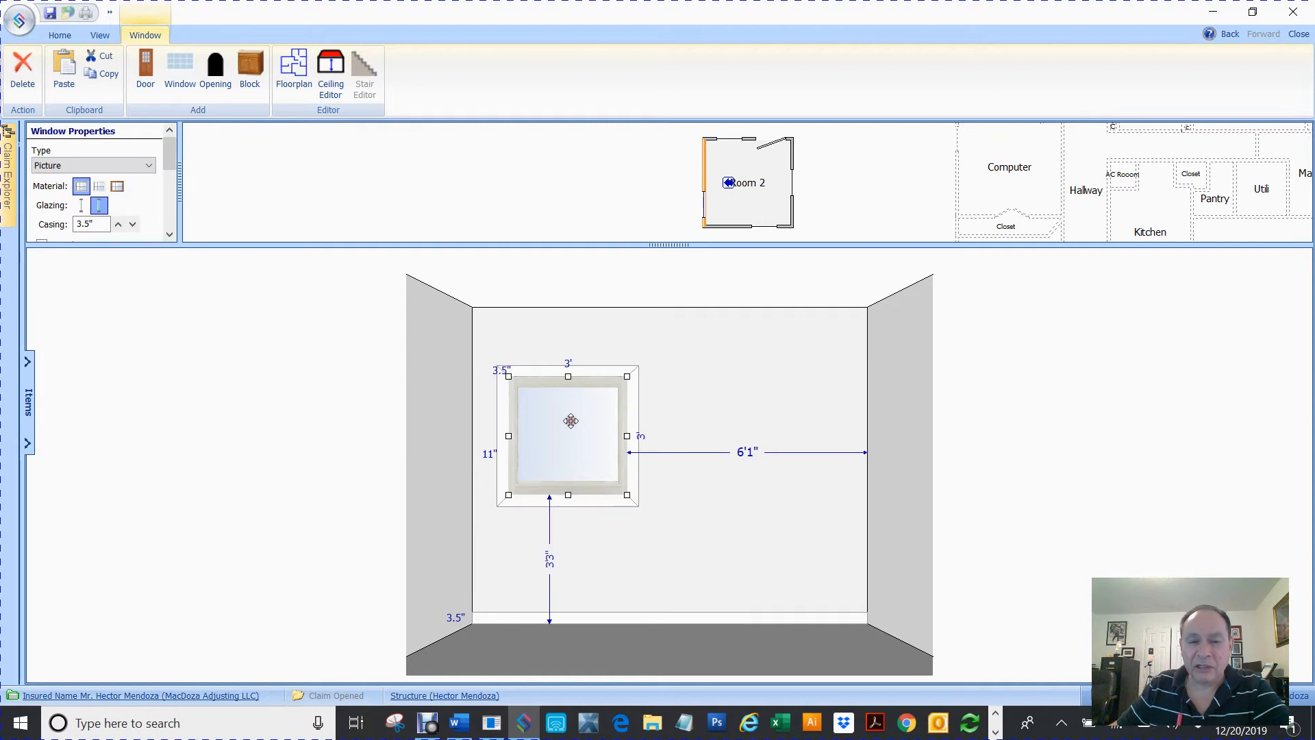
{"action": "left_click", "coordinate": [96, 57]}
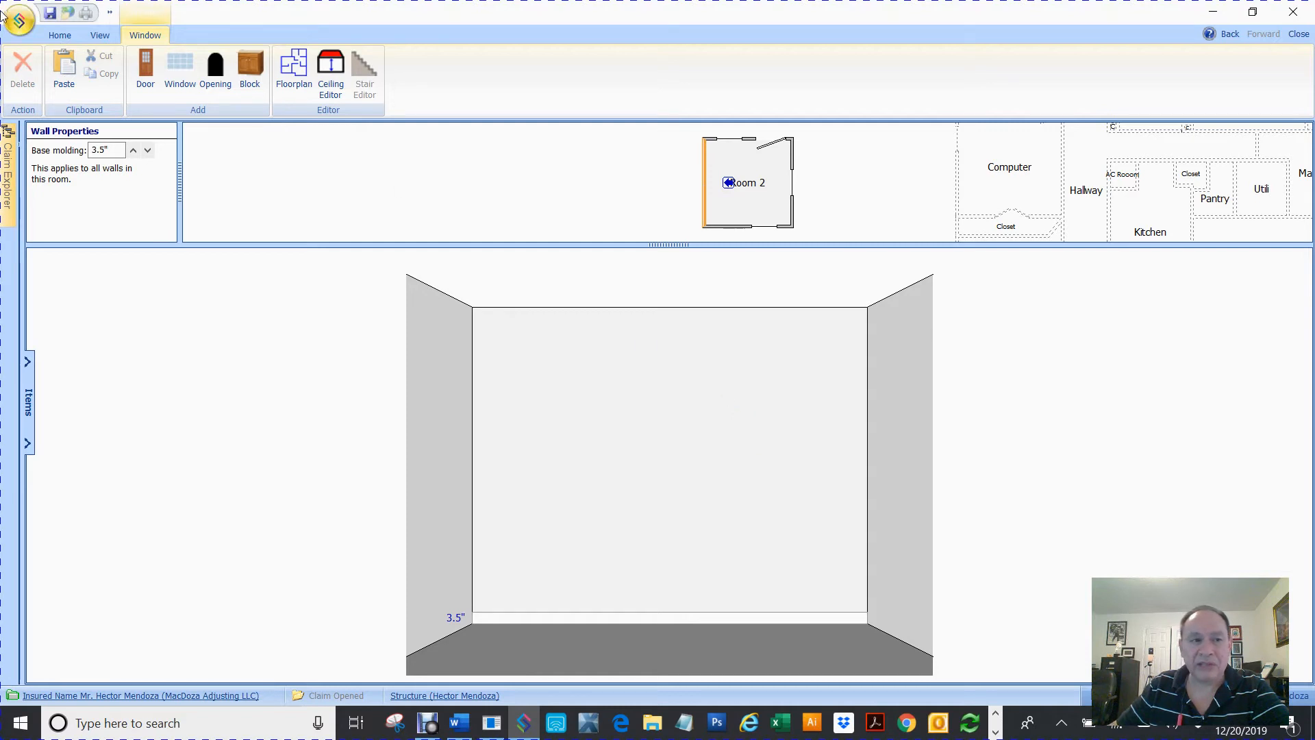
Paste the cut window onto this wall and move it about 1'5" from the left corner and 2'10" above the floor
{"action": "left_click", "coordinate": [63, 69]}
{"action": "left_click_drag", "start_coordinate": [669, 426], "coordinate": [589, 429]}
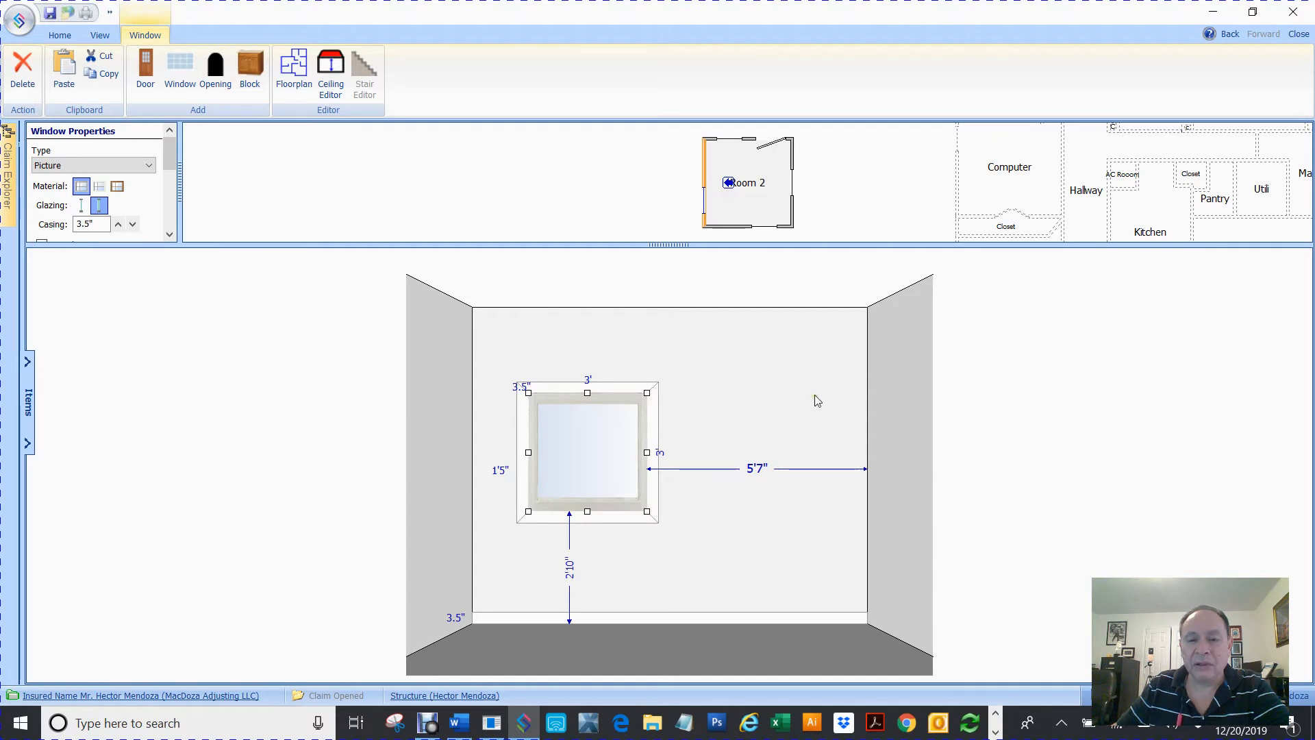
Add a door to the wall and move it toward the right corner, about 6'4" from the left corner
{"action": "left_click", "coordinate": [146, 68]}
{"action": "left_click_drag", "start_coordinate": [726, 419], "coordinate": [790, 403]}
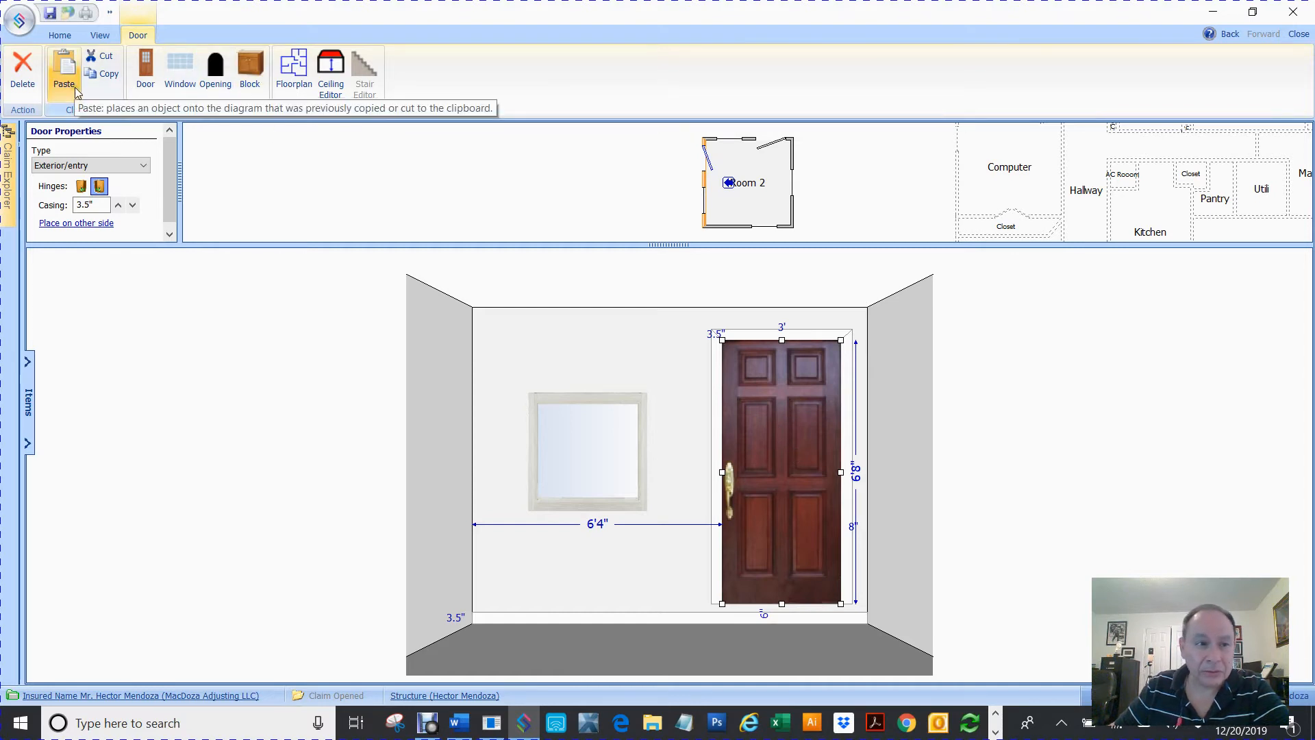
{"action": "left_click", "coordinate": [23, 67]}
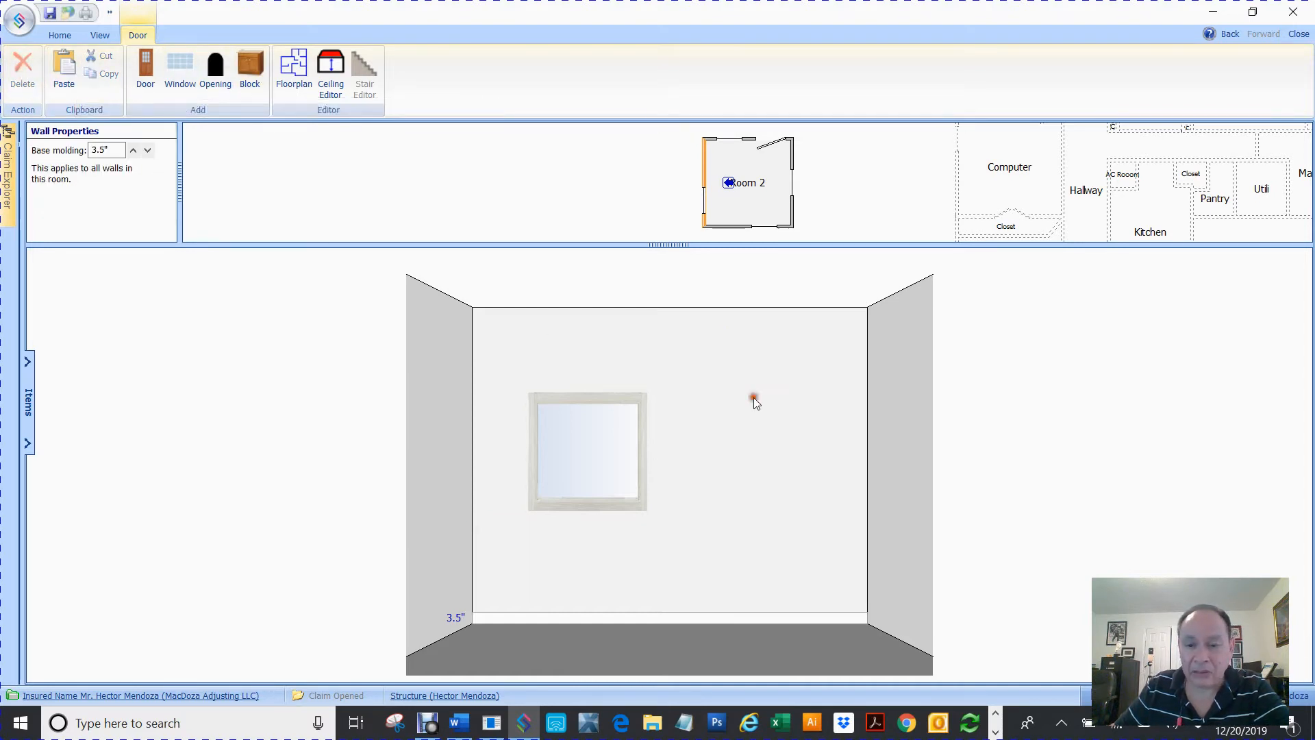
{"action": "left_click", "coordinate": [64, 82]}
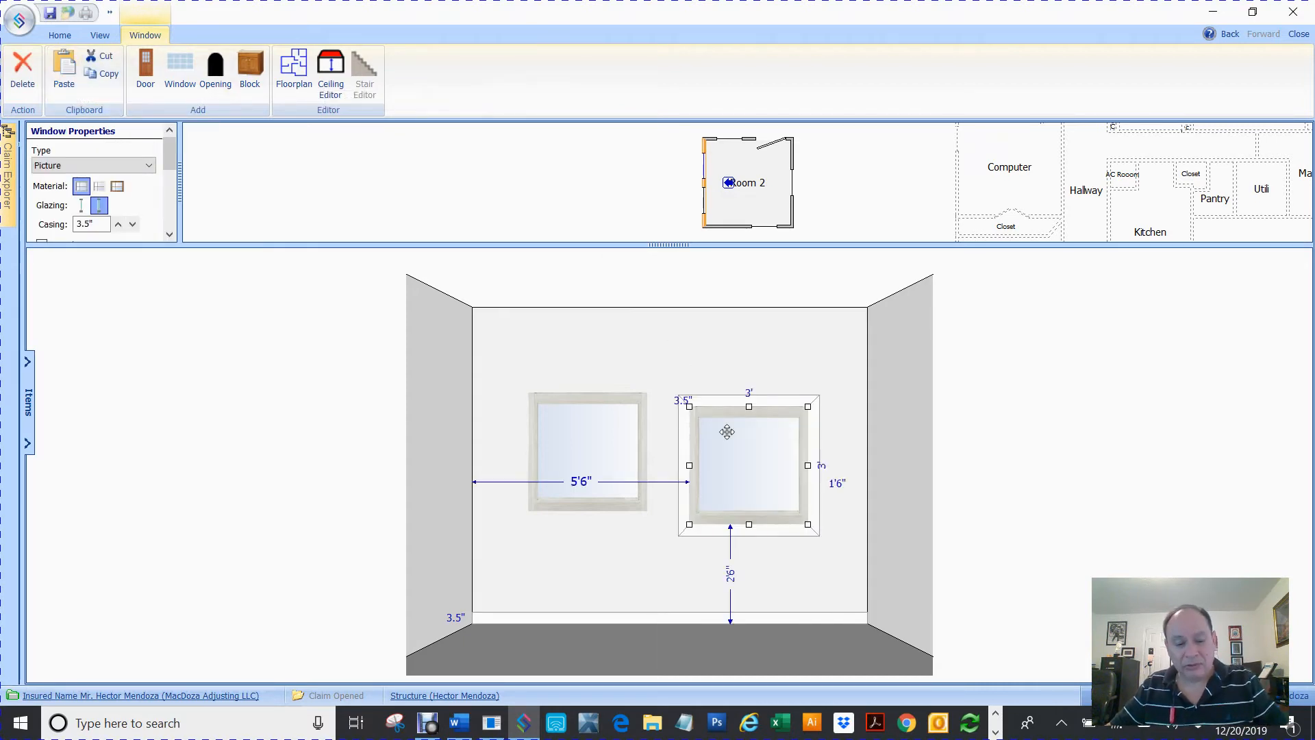
{"action": "key", "text": "ctrl+z"}
{"action": "key", "text": "ctrl+z"}
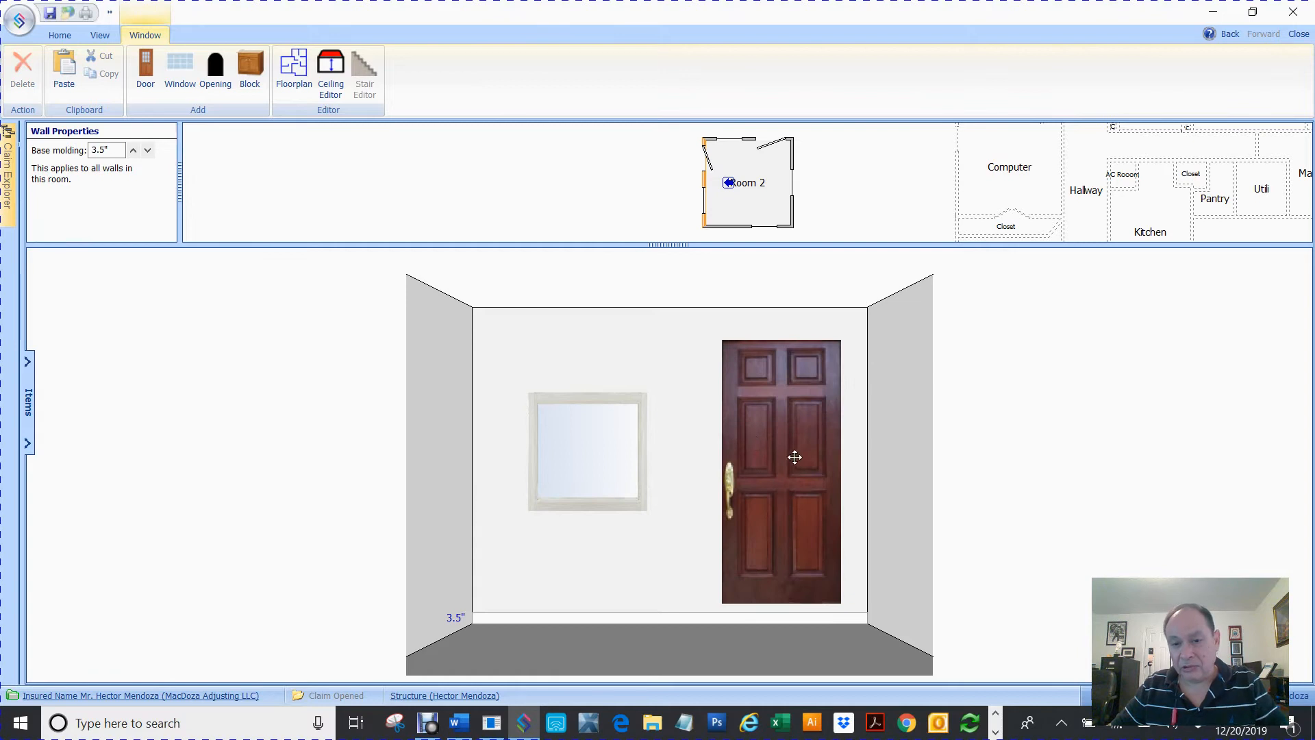
Delete the door and move the window toward the right half of the wall
{"action": "left_click", "coordinate": [786, 429]}
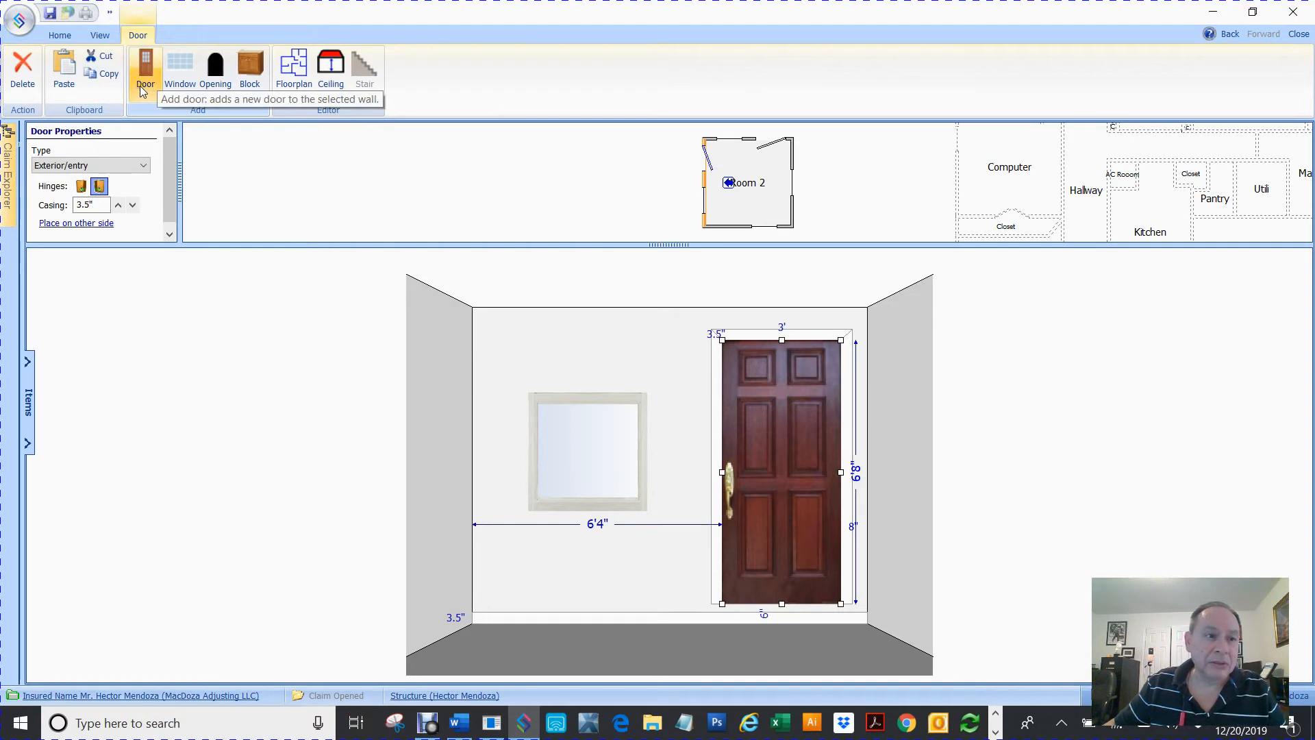
{"action": "key", "text": "Delete"}
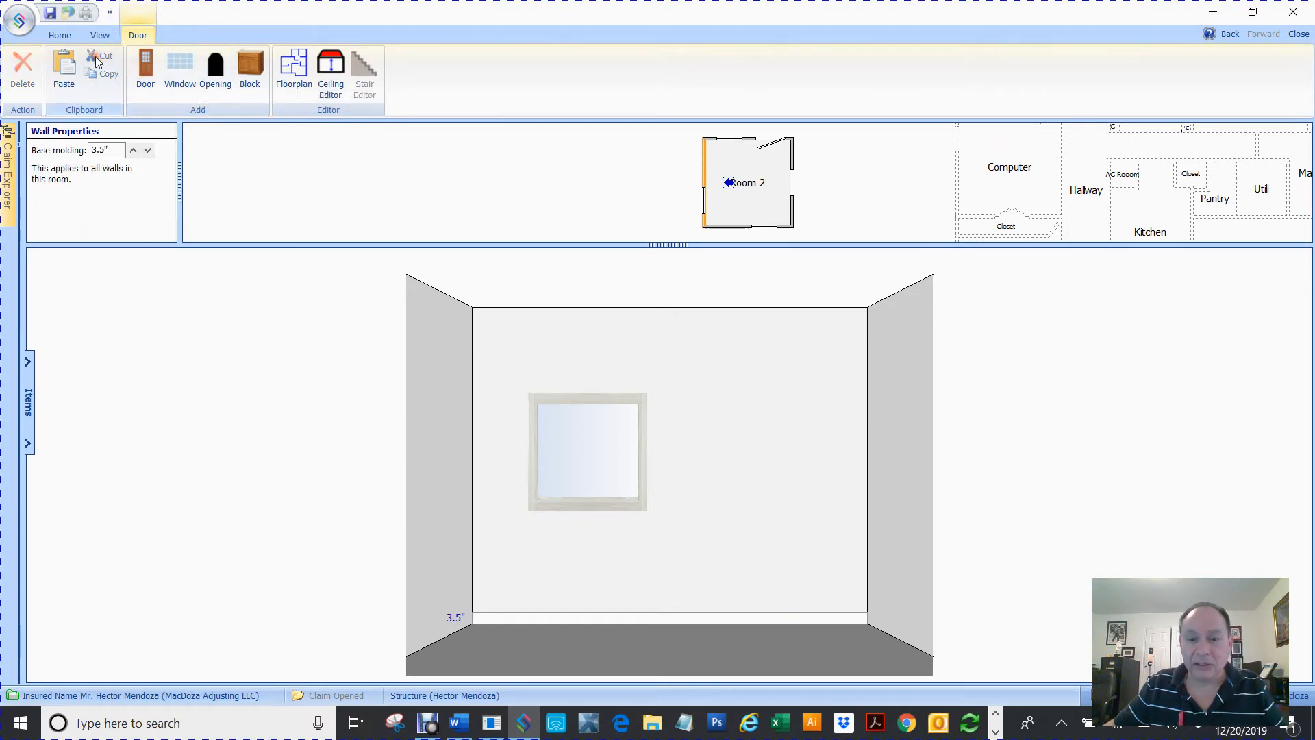
{"action": "left_click_drag", "start_coordinate": [590, 434], "coordinate": [728, 433]}
{"action": "left_click", "coordinate": [533, 435]}
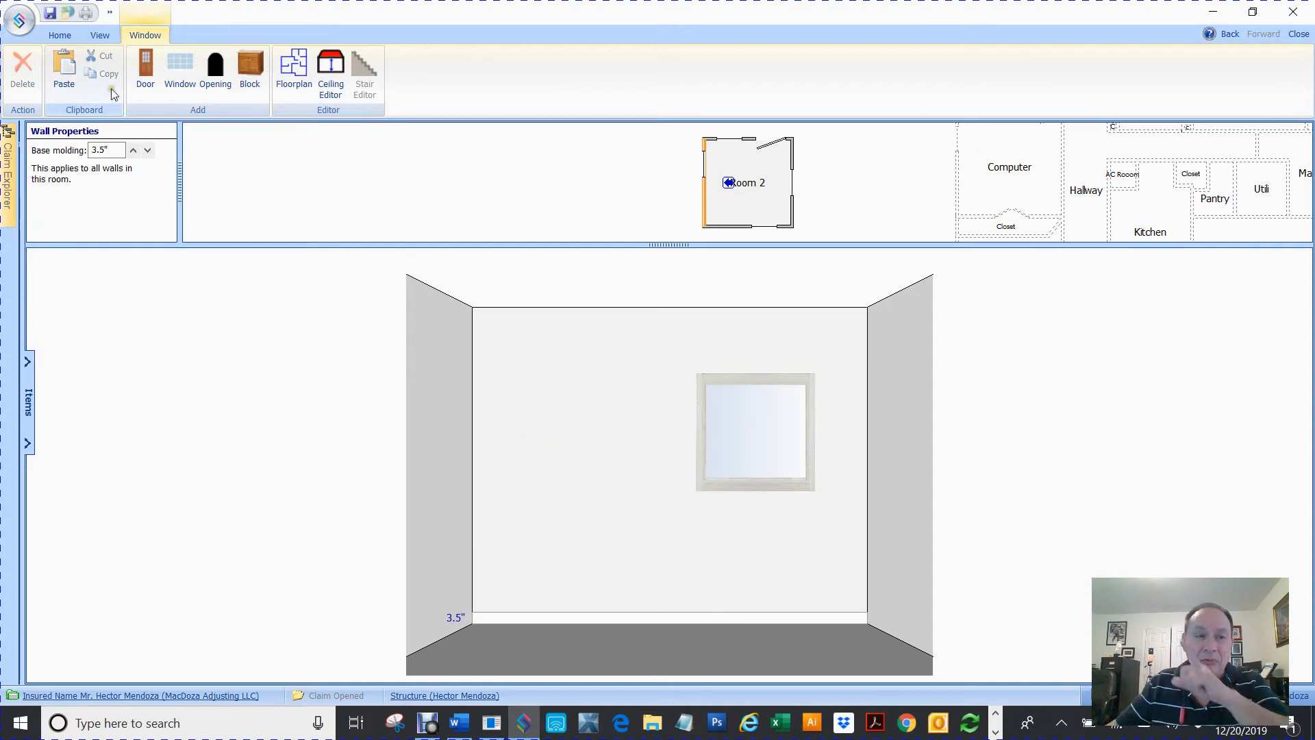
Paste a door onto the wall and move it about 1'5" from the left corner
{"action": "left_click", "coordinate": [64, 68]}
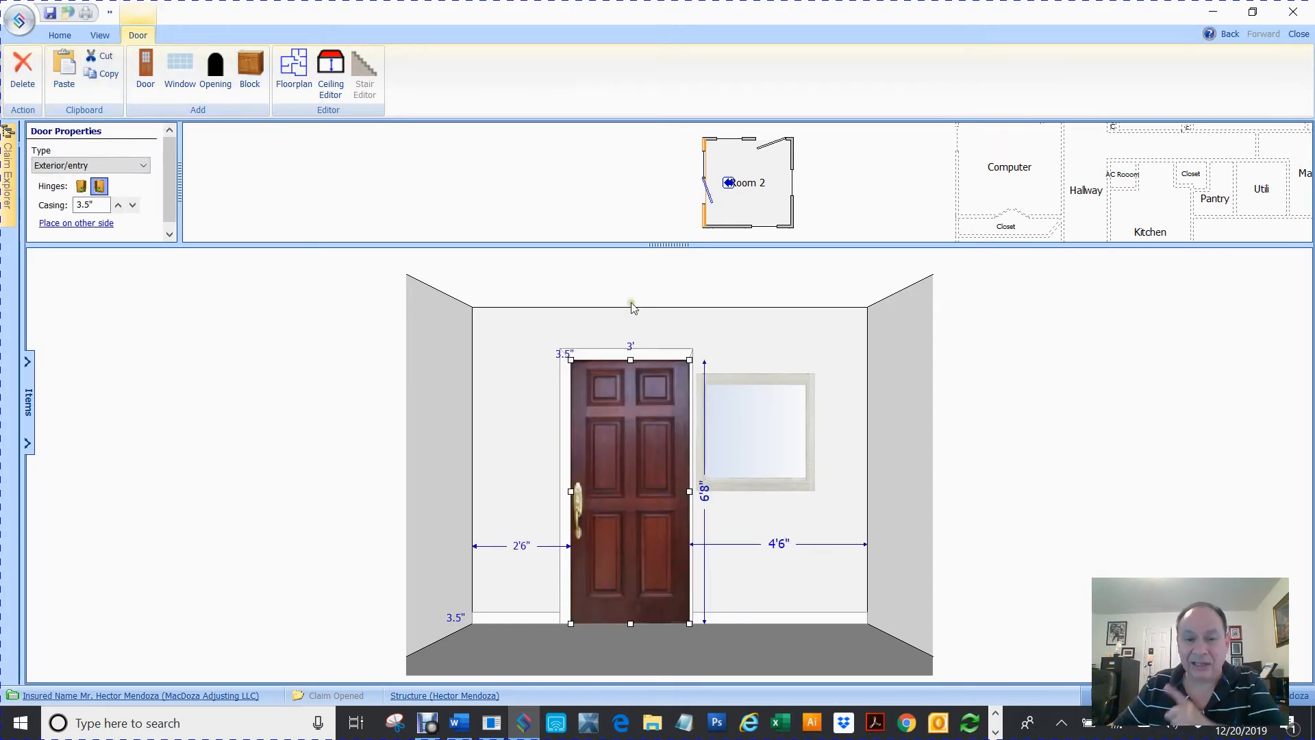
{"action": "left_click_drag", "start_coordinate": [628, 404], "coordinate": [588, 397]}
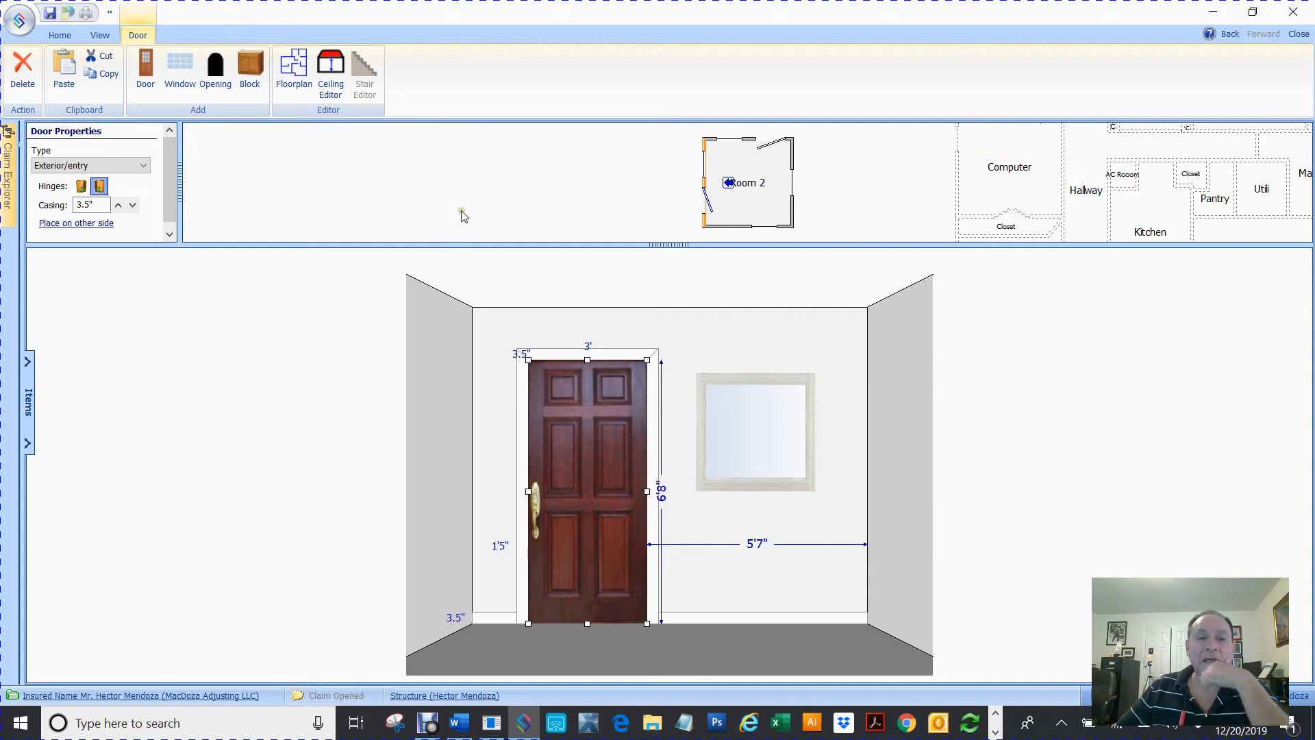
Delete both the door and the window from the wall
{"action": "key", "text": "Delete"}
{"action": "left_click", "coordinate": [752, 432]}
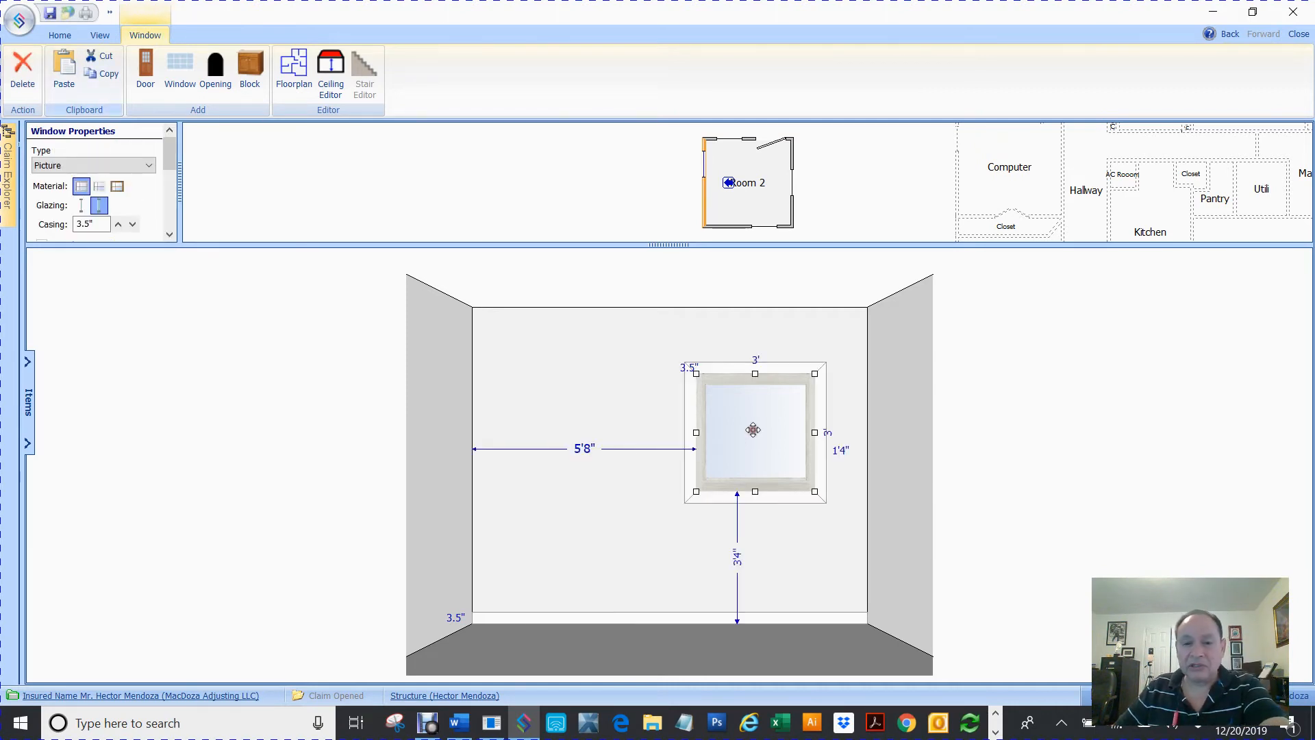
{"action": "key", "text": "Delete"}
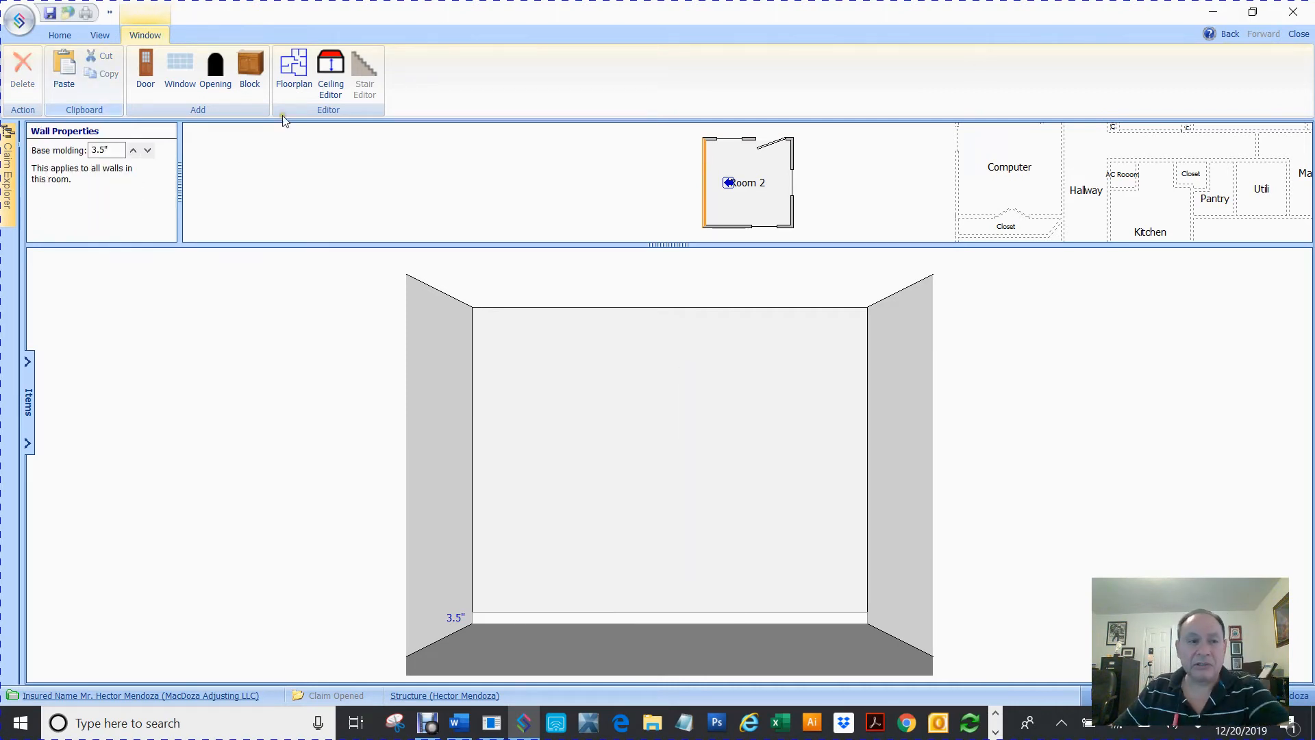
Add an opening and stretch it to the full 10' wall width at 7' high
{"action": "left_click", "coordinate": [217, 78]}
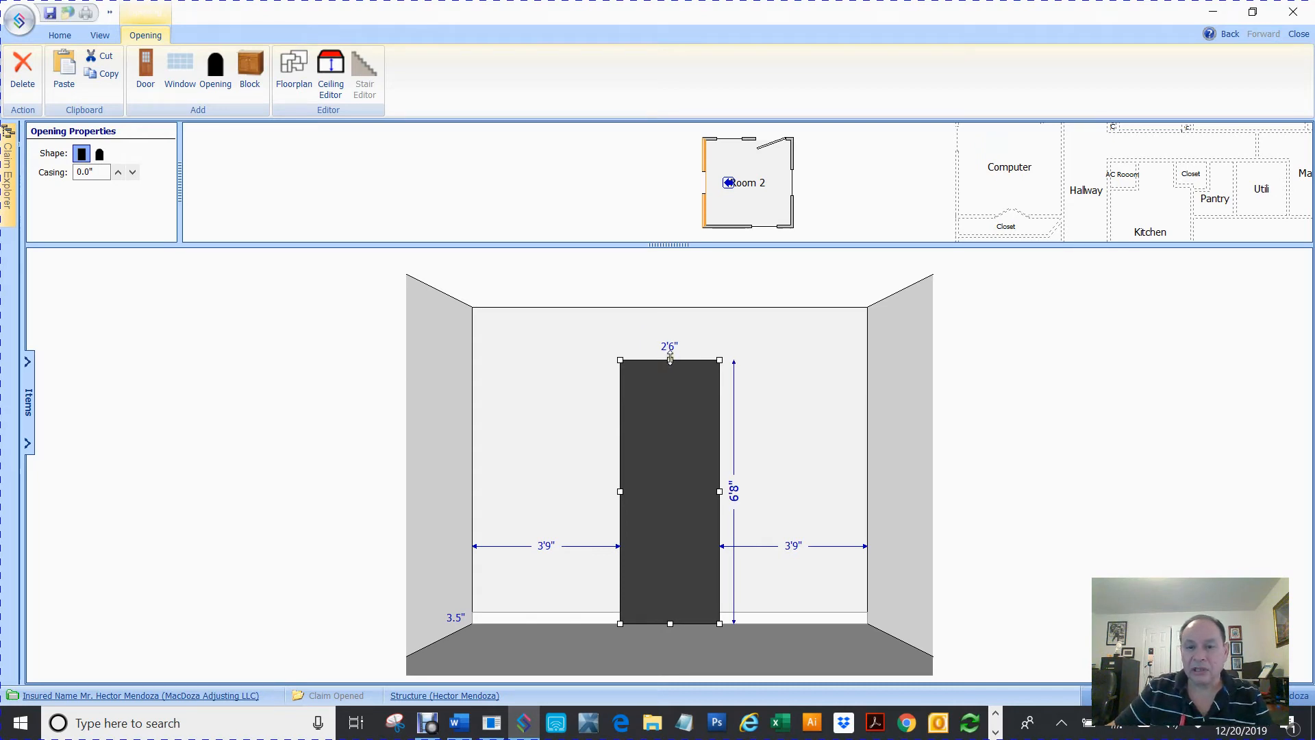
{"action": "left_click_drag", "start_coordinate": [670, 358], "coordinate": [670, 307]}
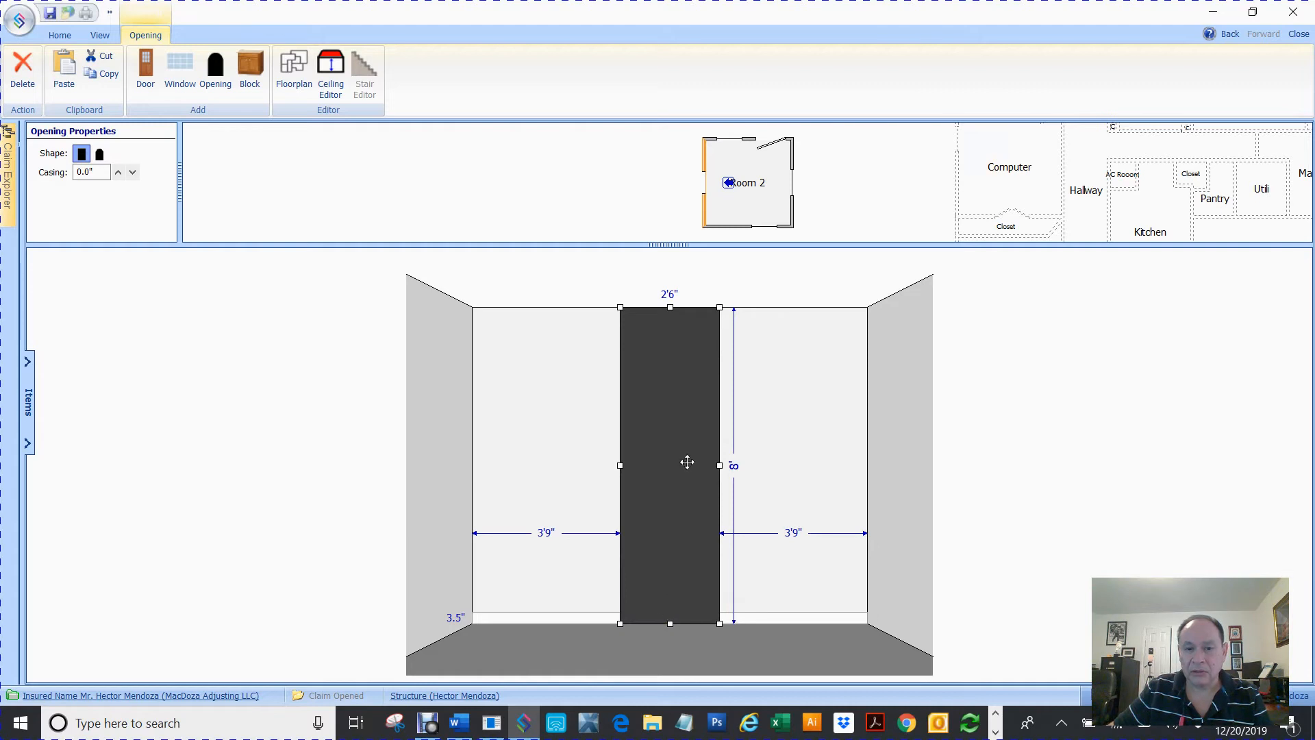
{"action": "left_click_drag", "start_coordinate": [671, 314], "coordinate": [682, 354]}
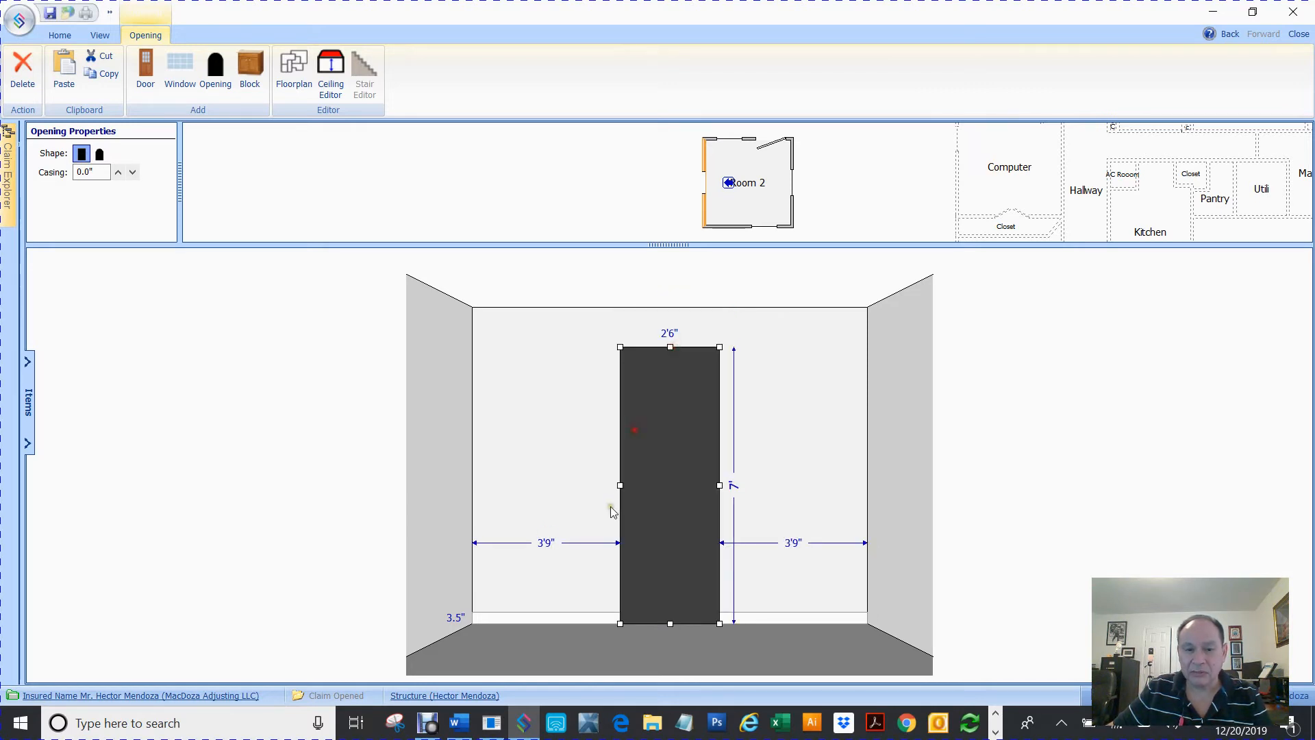
{"action": "left_click_drag", "start_coordinate": [621, 483], "coordinate": [470, 467]}
{"action": "left_click_drag", "start_coordinate": [719, 485], "coordinate": [867, 483]}
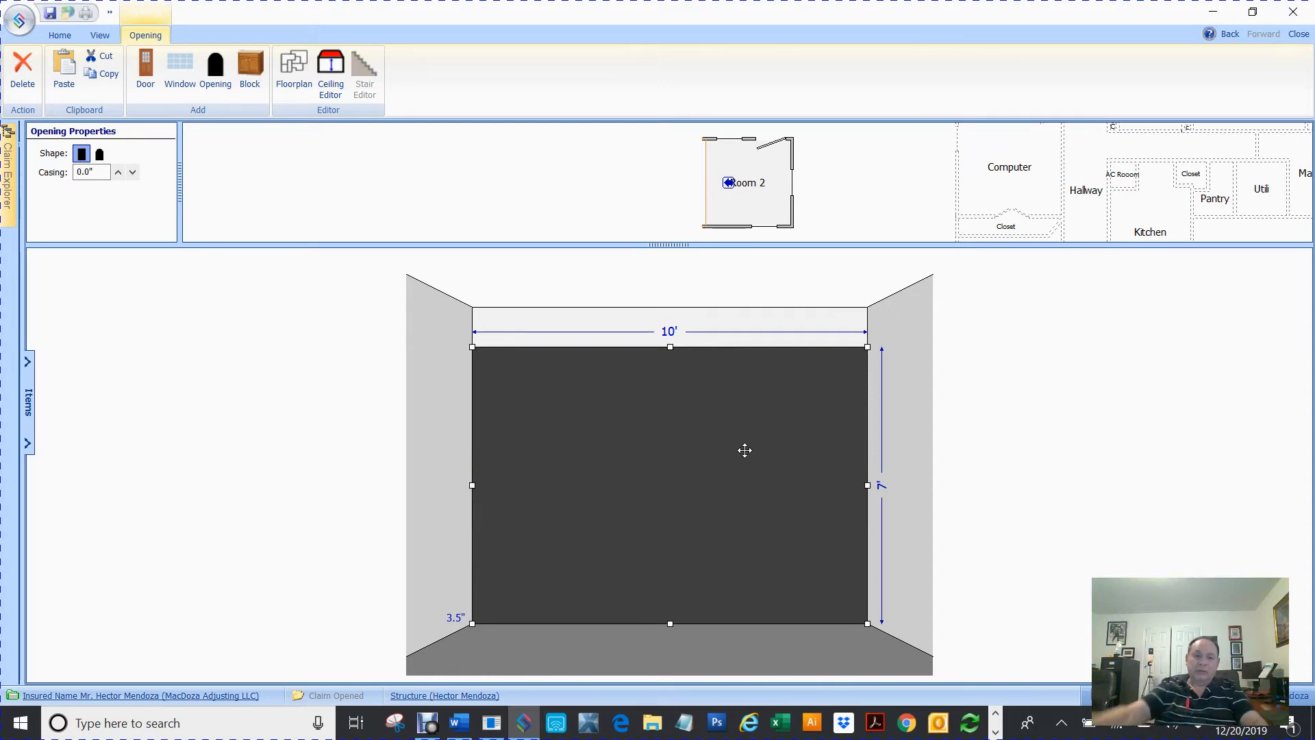
Delete the opening and return to the floor plan view
{"action": "left_click", "coordinate": [692, 491]}
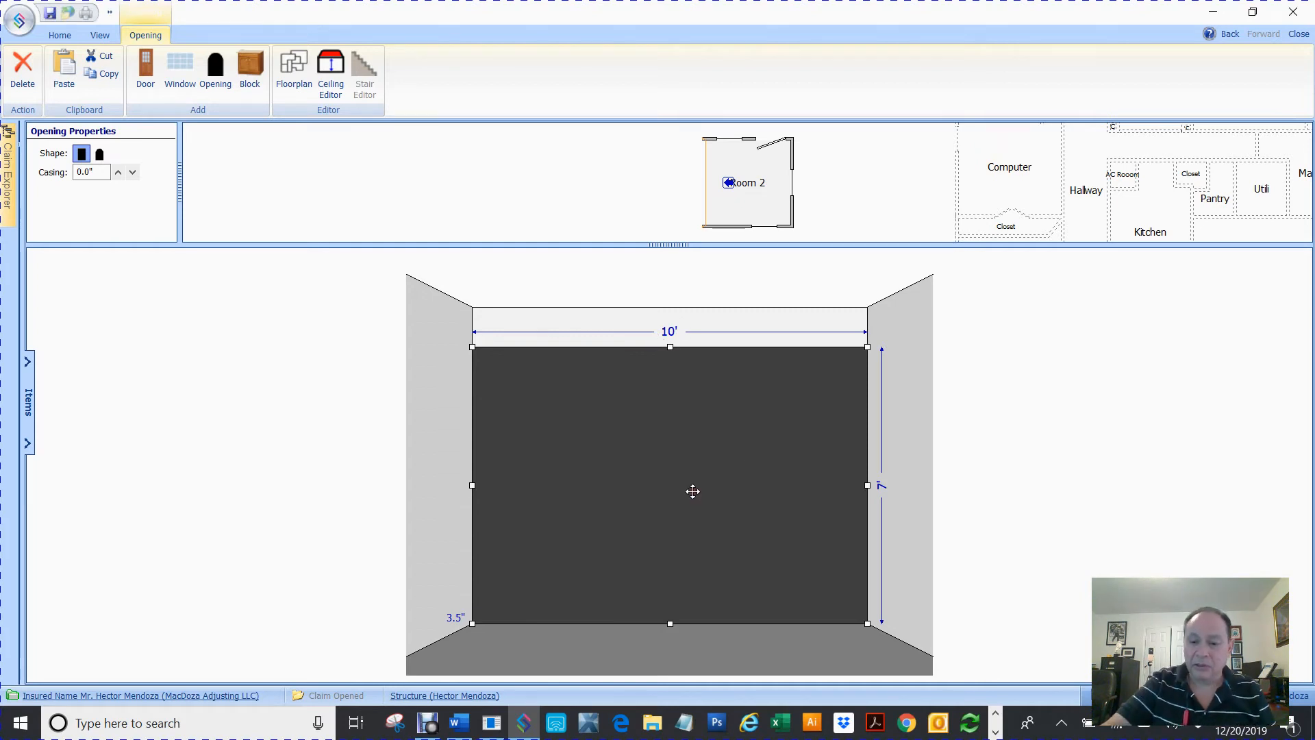
{"action": "key", "text": "Delete"}
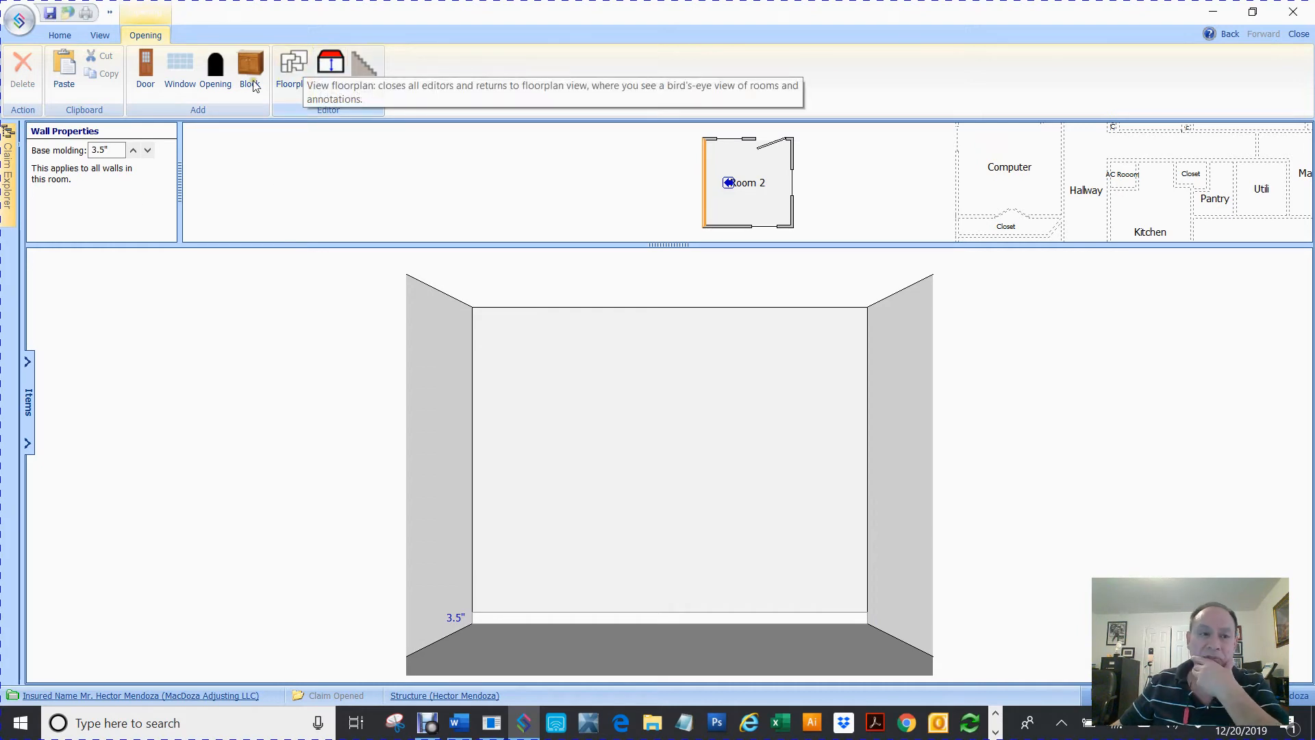
{"action": "left_click", "coordinate": [297, 67]}
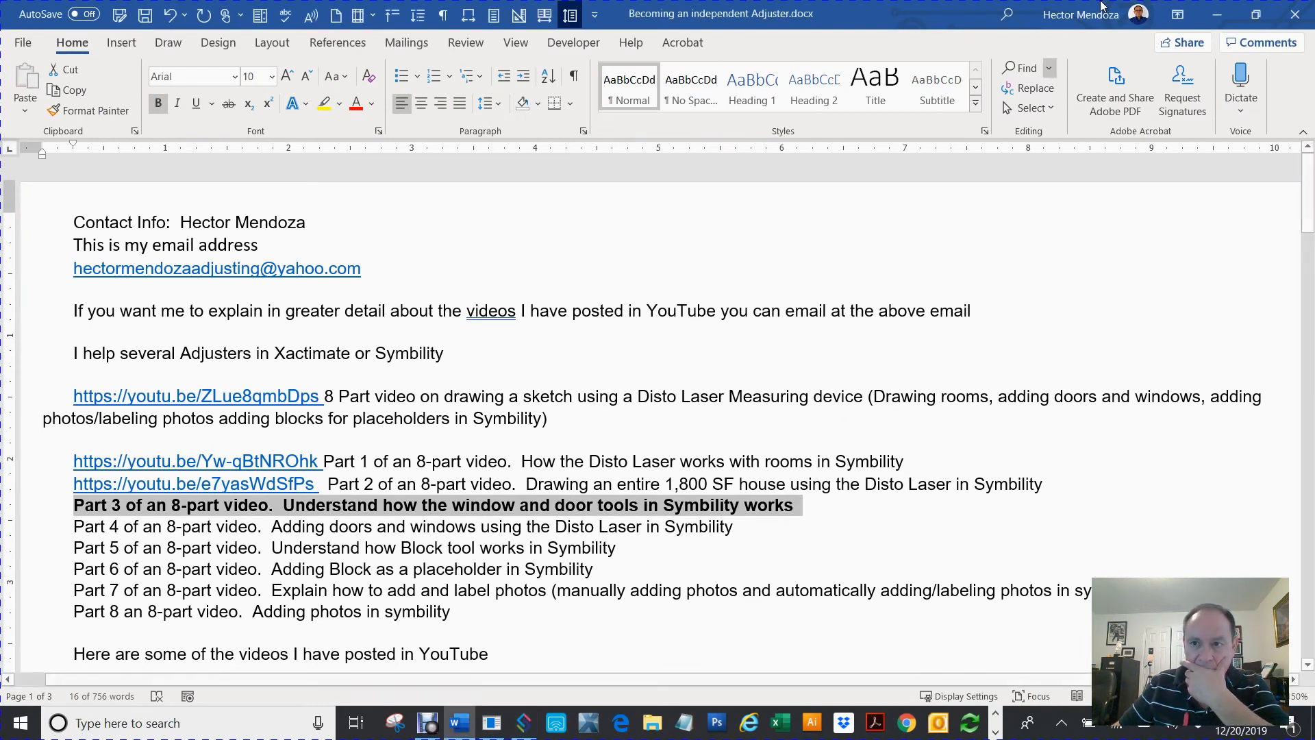
Switch back to Symbility and delete Room 2 from the floor plan
{"action": "left_click", "coordinate": [1217, 14]}
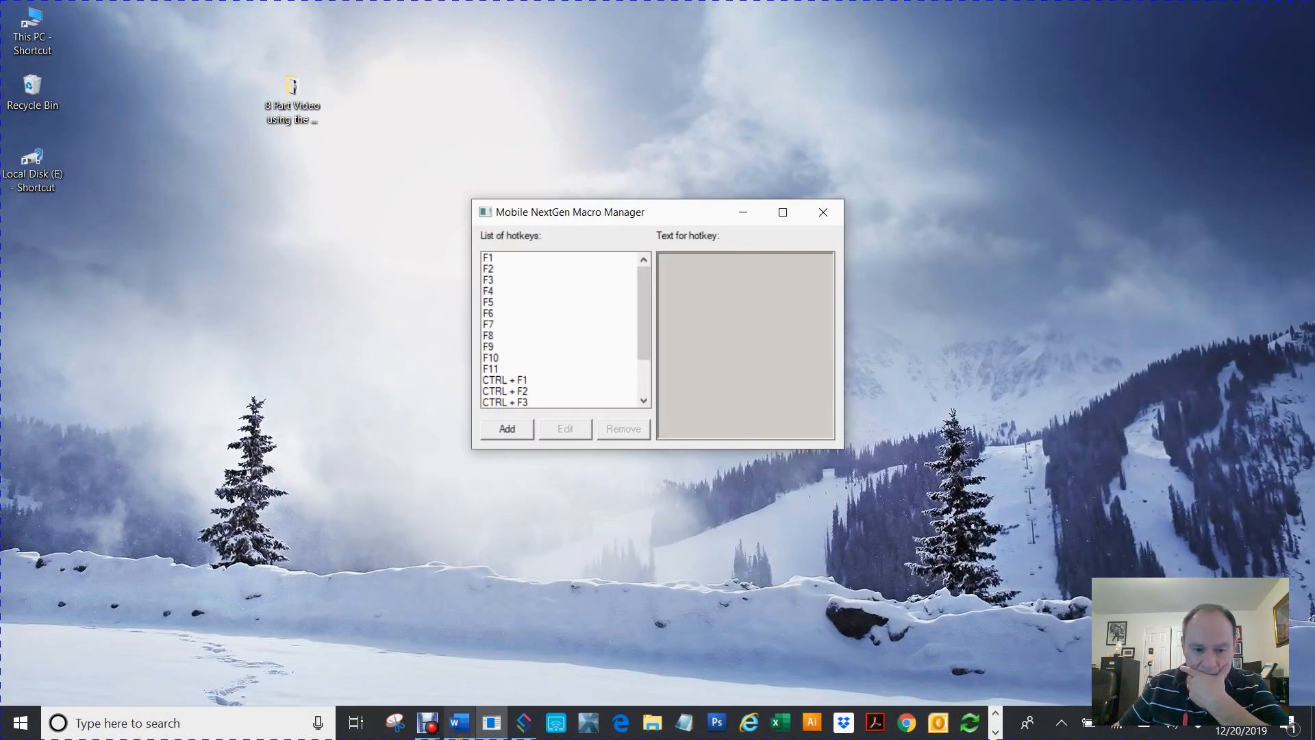
{"action": "left_click", "coordinate": [523, 723]}
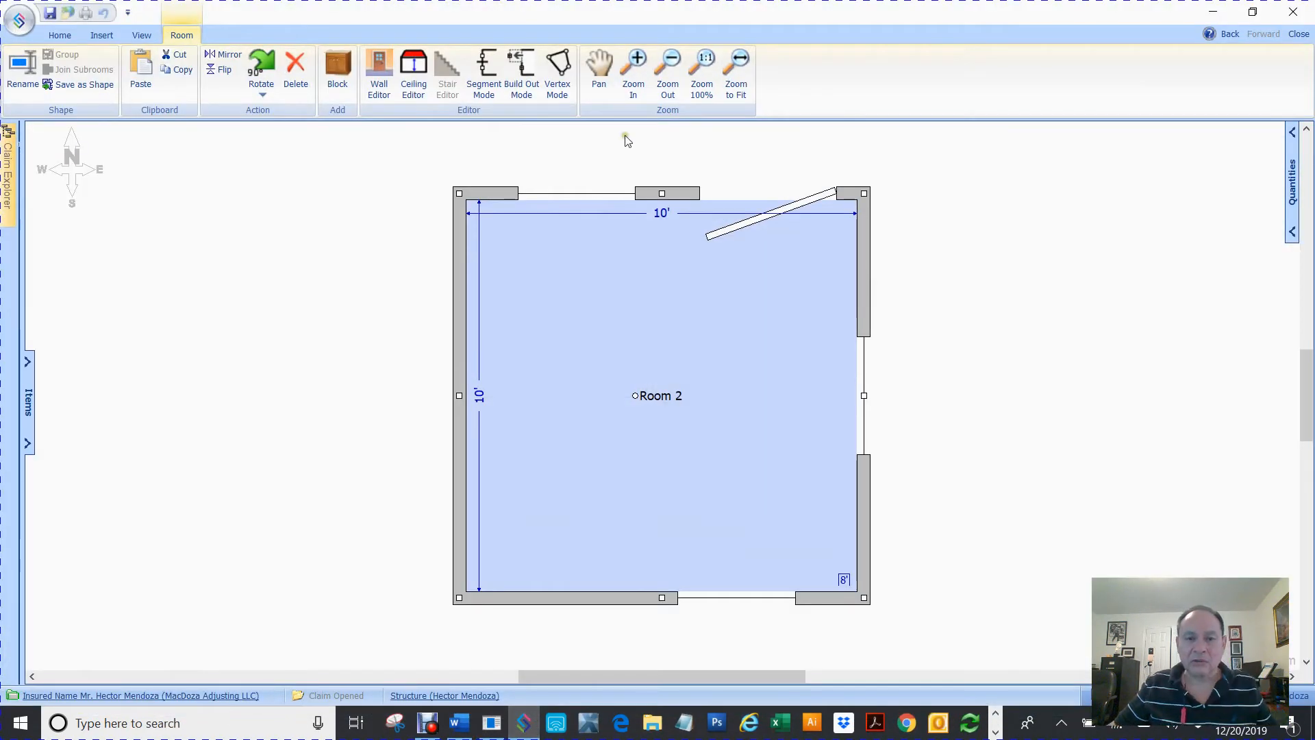
{"action": "key", "text": "Delete"}
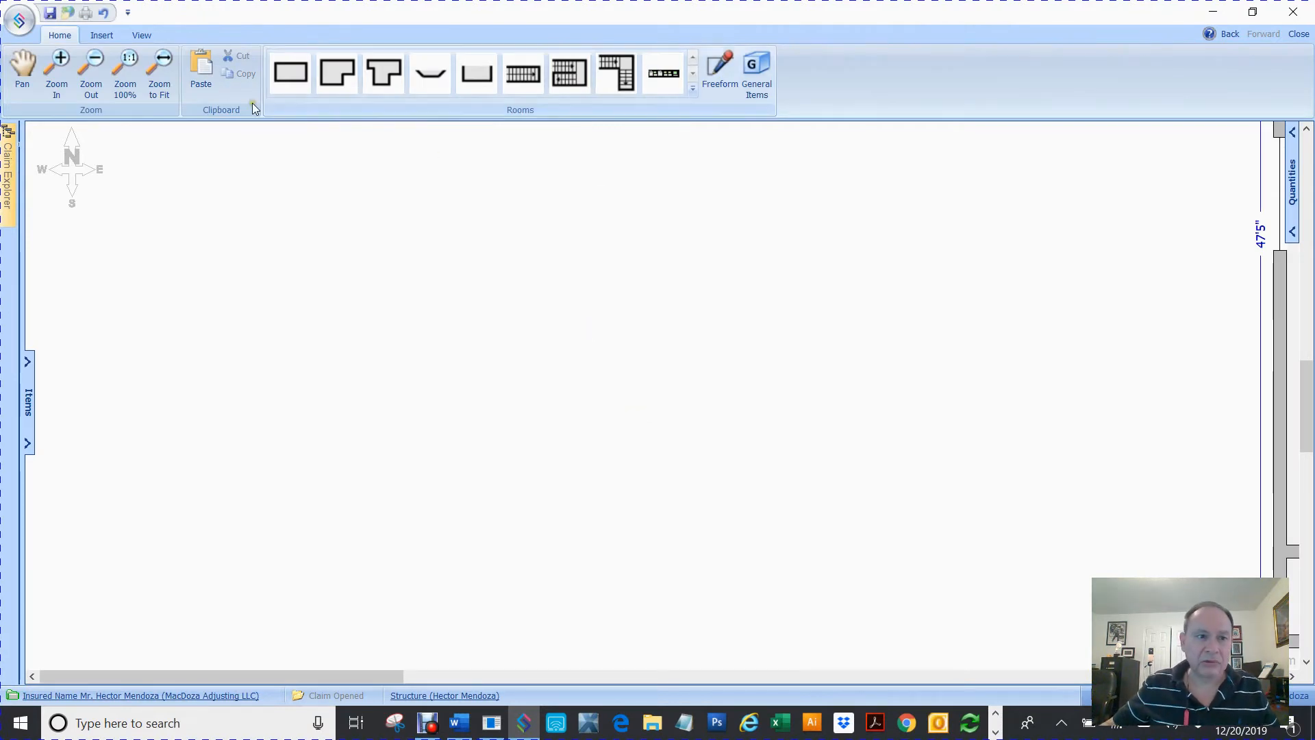
Delete the double closet door on the Computer room's bottom wall
{"action": "left_click", "coordinate": [159, 75]}
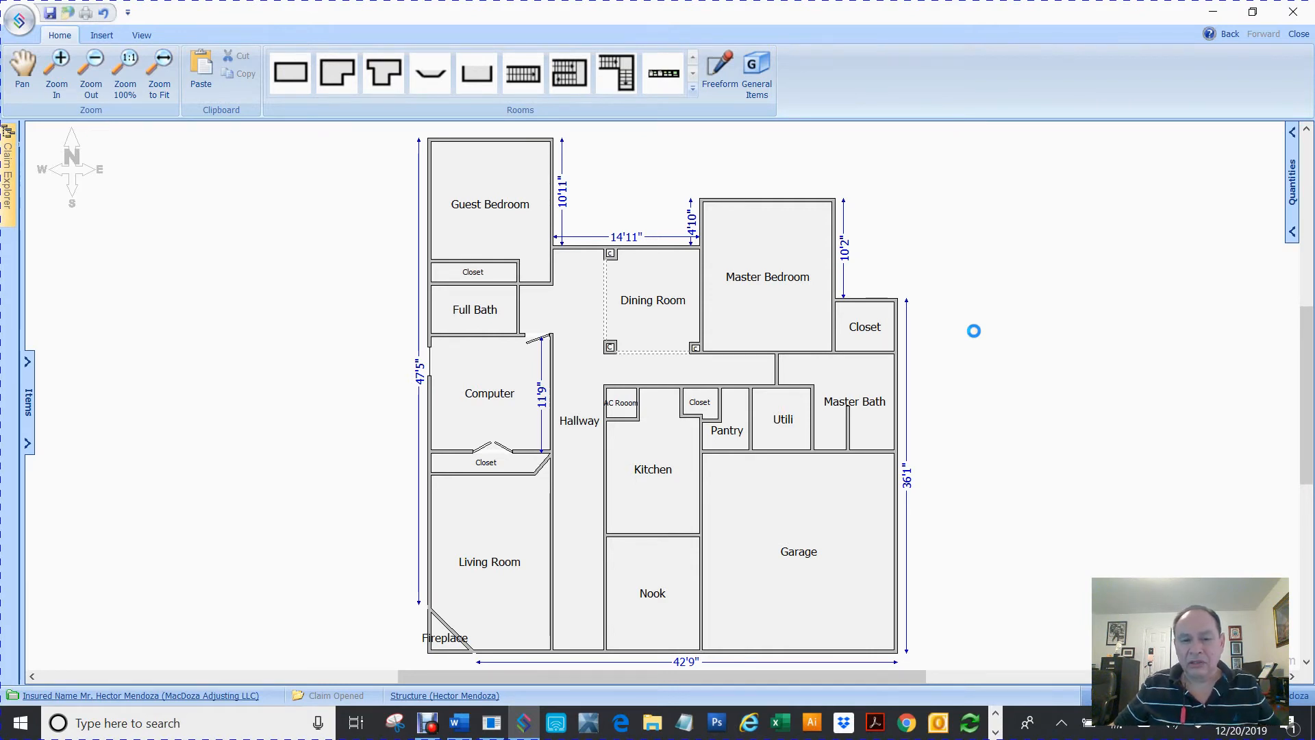
{"action": "scroll", "coordinate": [974, 331], "scroll_direction": "down", "scroll_amount": 2}
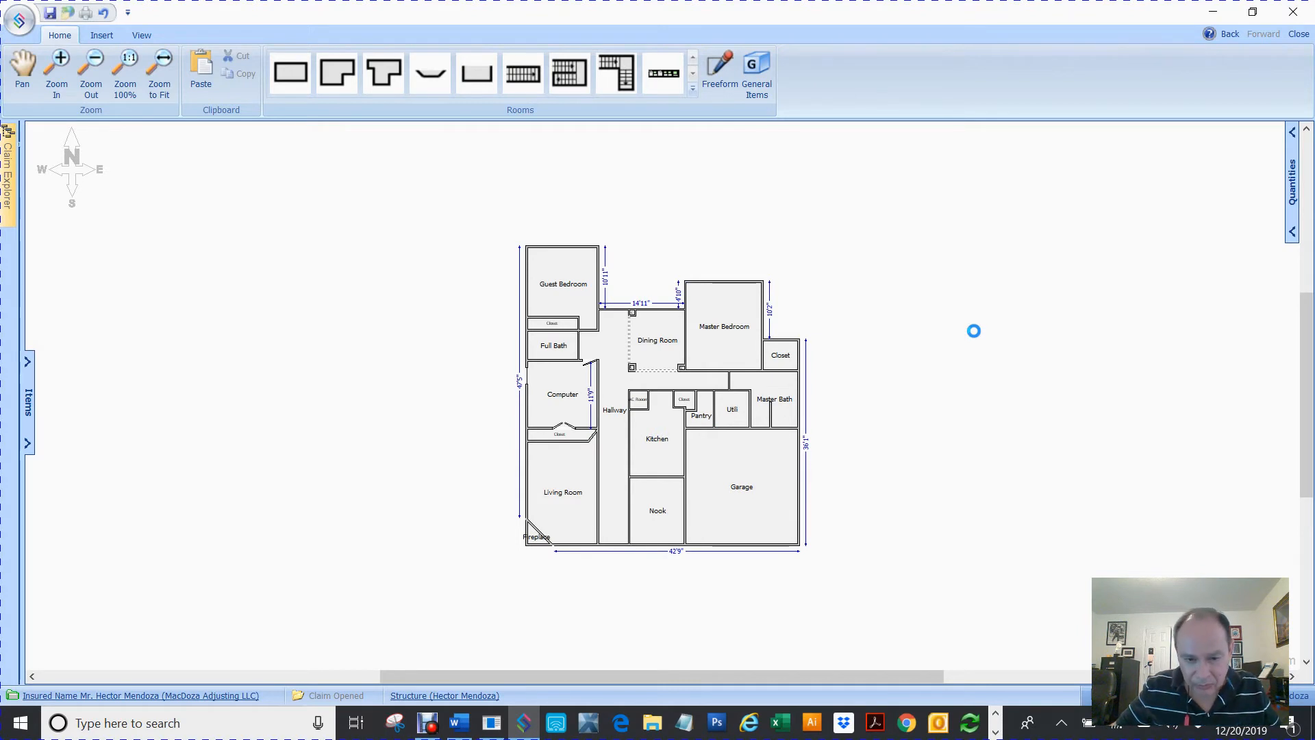
{"action": "scroll", "coordinate": [574, 395], "scroll_direction": "up", "scroll_amount": 4}
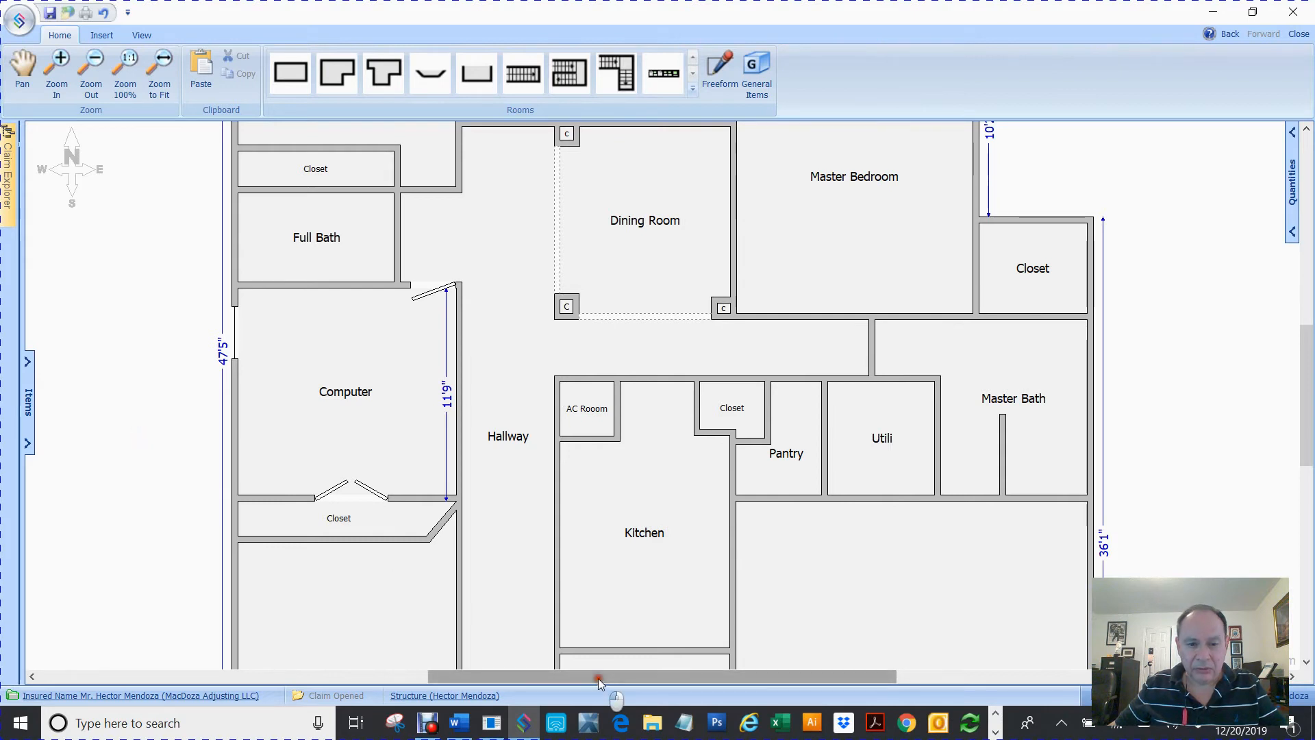
{"action": "left_click_drag", "start_coordinate": [607, 690], "coordinate": [502, 690]}
{"action": "left_click", "coordinate": [631, 490]}
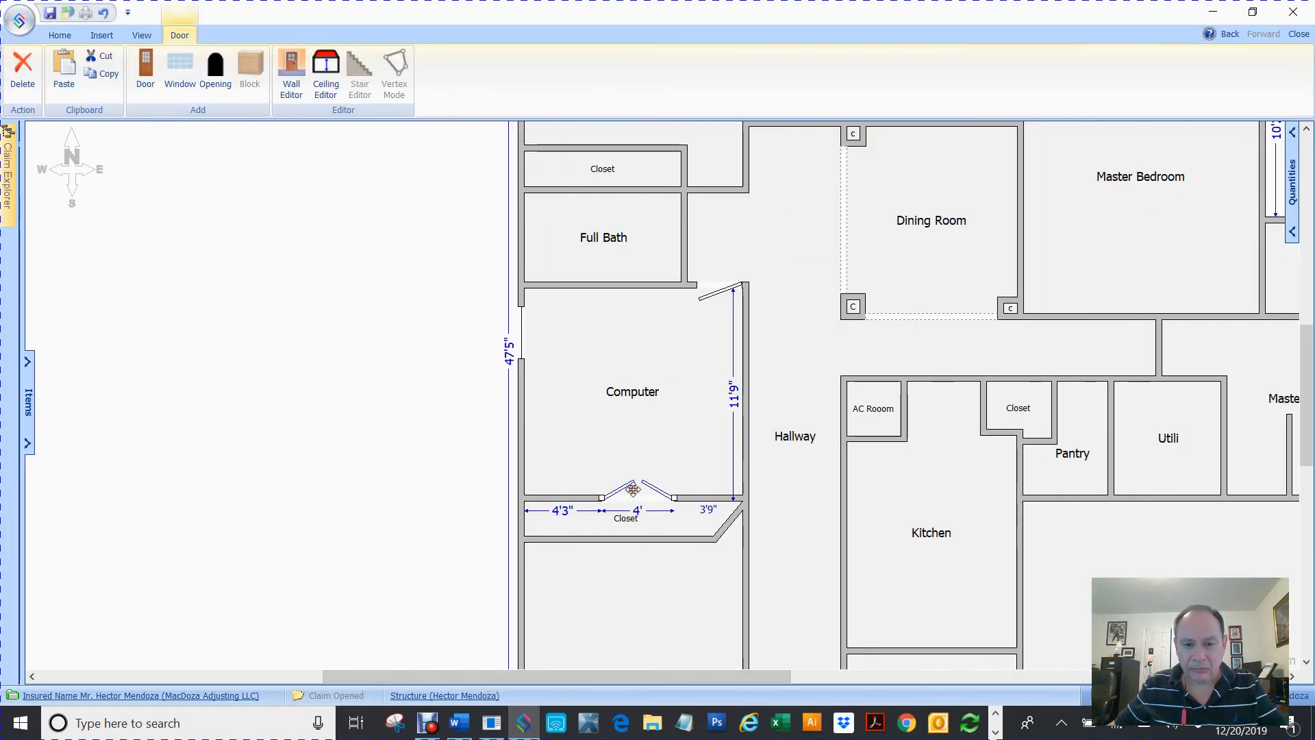
{"action": "key", "text": "Delete"}
Delete the Computer room's entry door at its upper right corner by the hallway
{"action": "left_click", "coordinate": [527, 346]}
{"action": "key", "text": "Delete"}
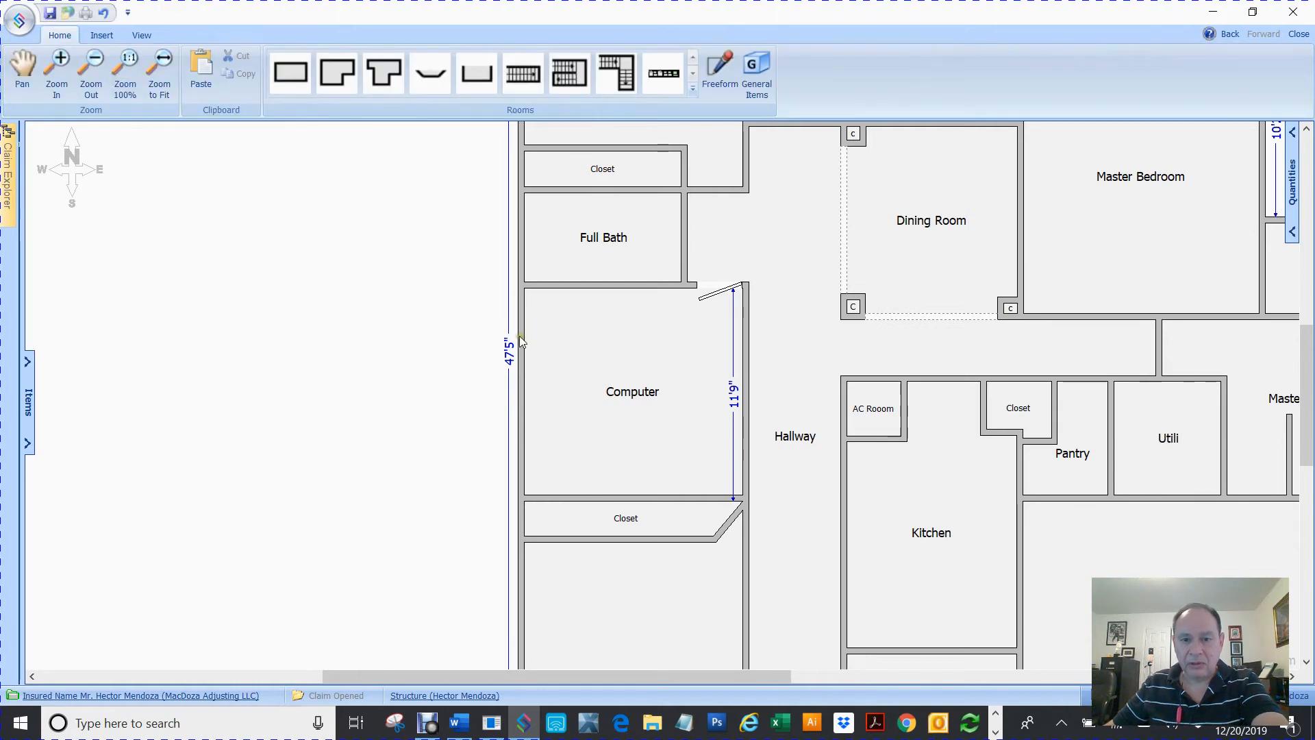
{"action": "left_click", "coordinate": [719, 290]}
{"action": "key", "text": "Delete"}
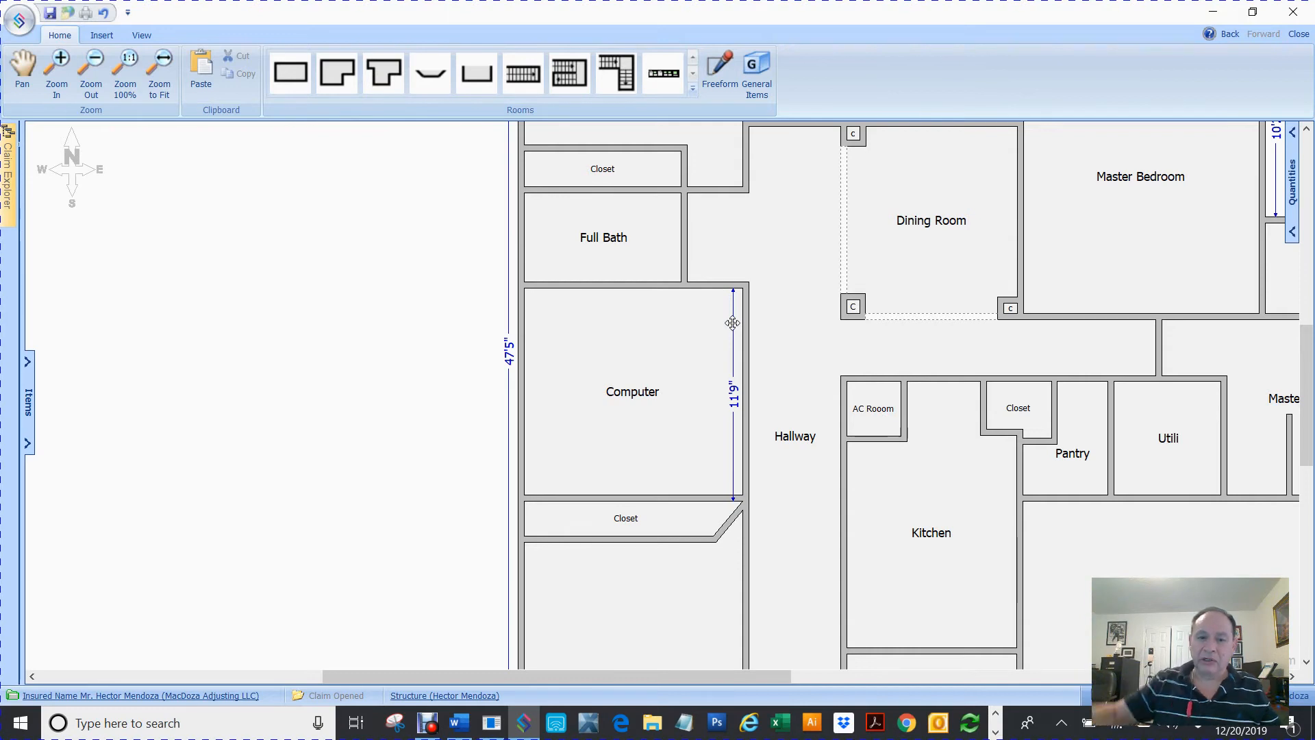
Add a door on the Computer room's top wall near its upper right corner by the hallway
{"action": "left_click", "coordinate": [643, 352]}
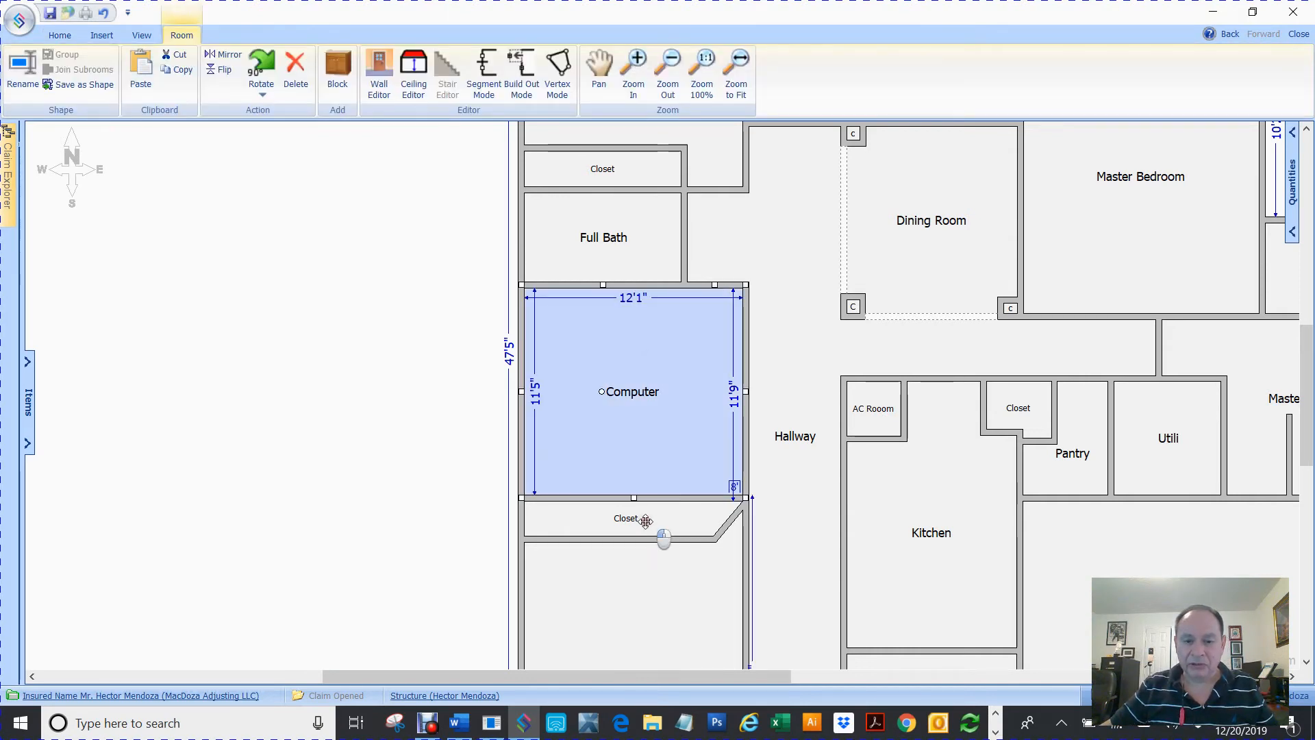
{"action": "left_click", "coordinate": [633, 531]}
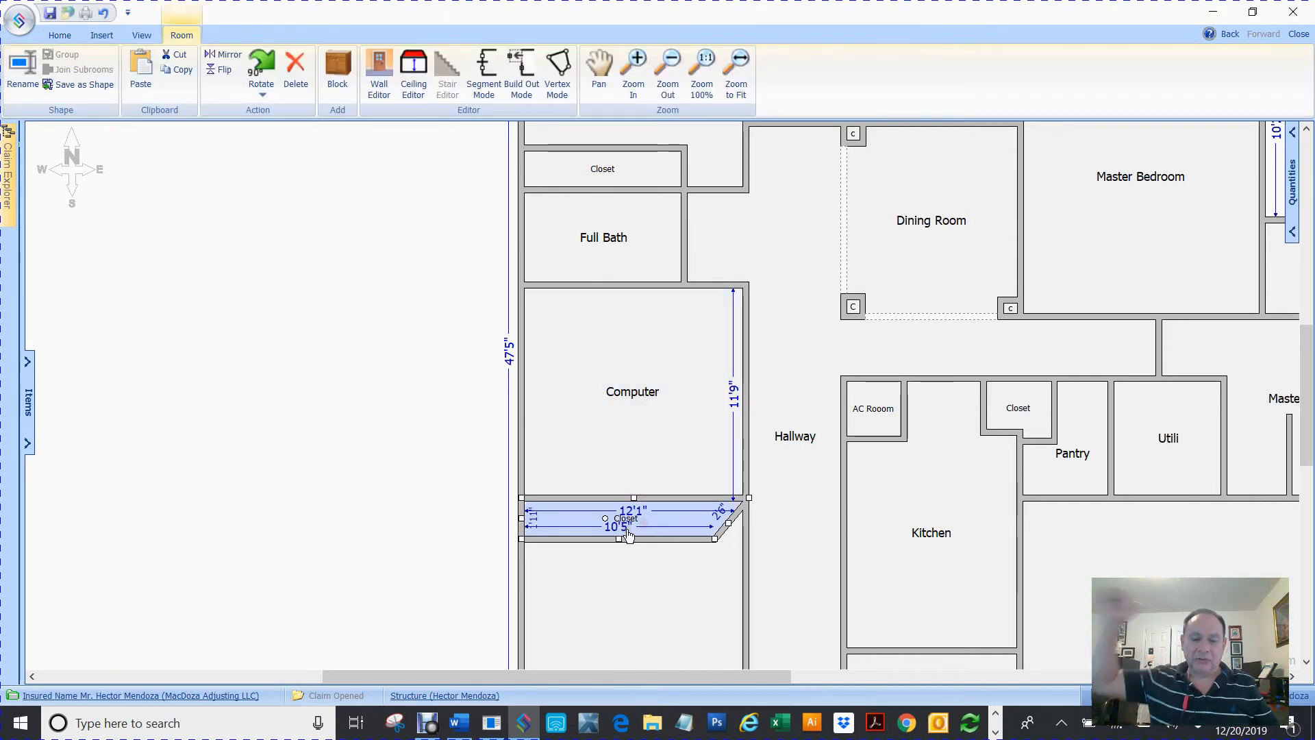
{"action": "left_click", "coordinate": [675, 359]}
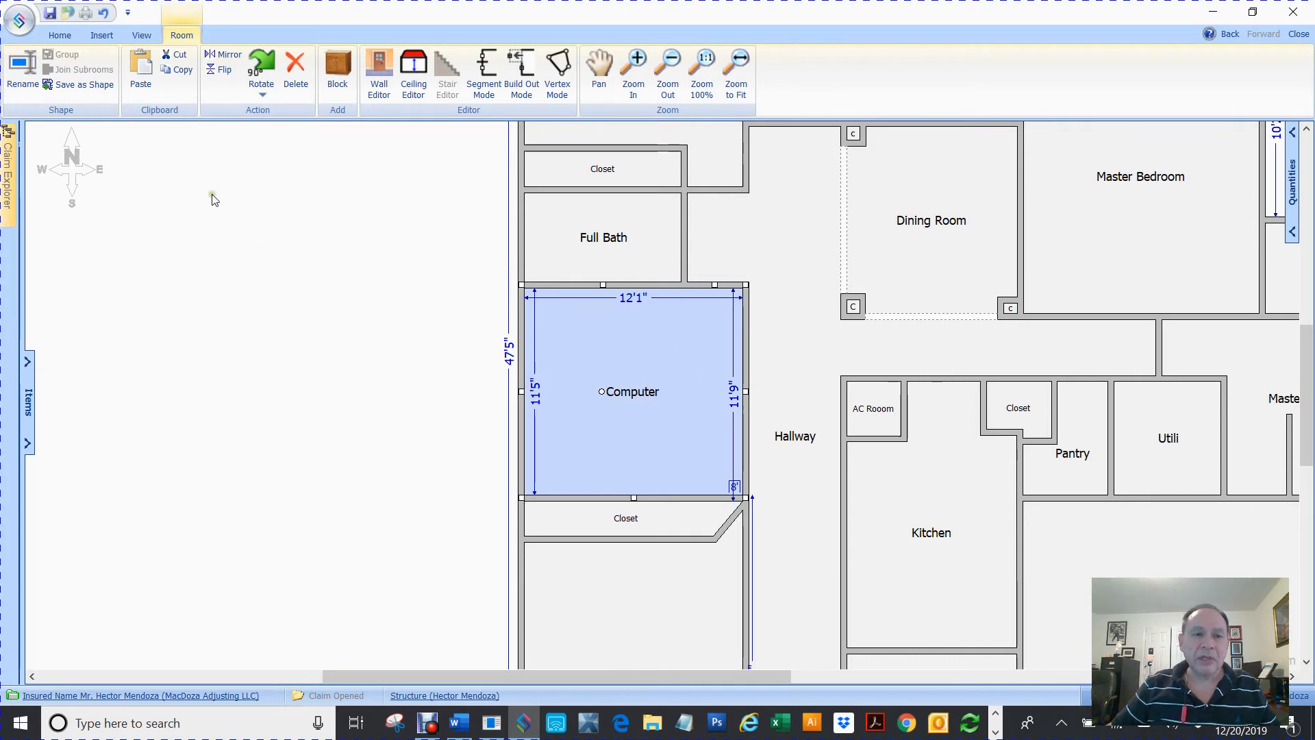
{"action": "left_click", "coordinate": [261, 223]}
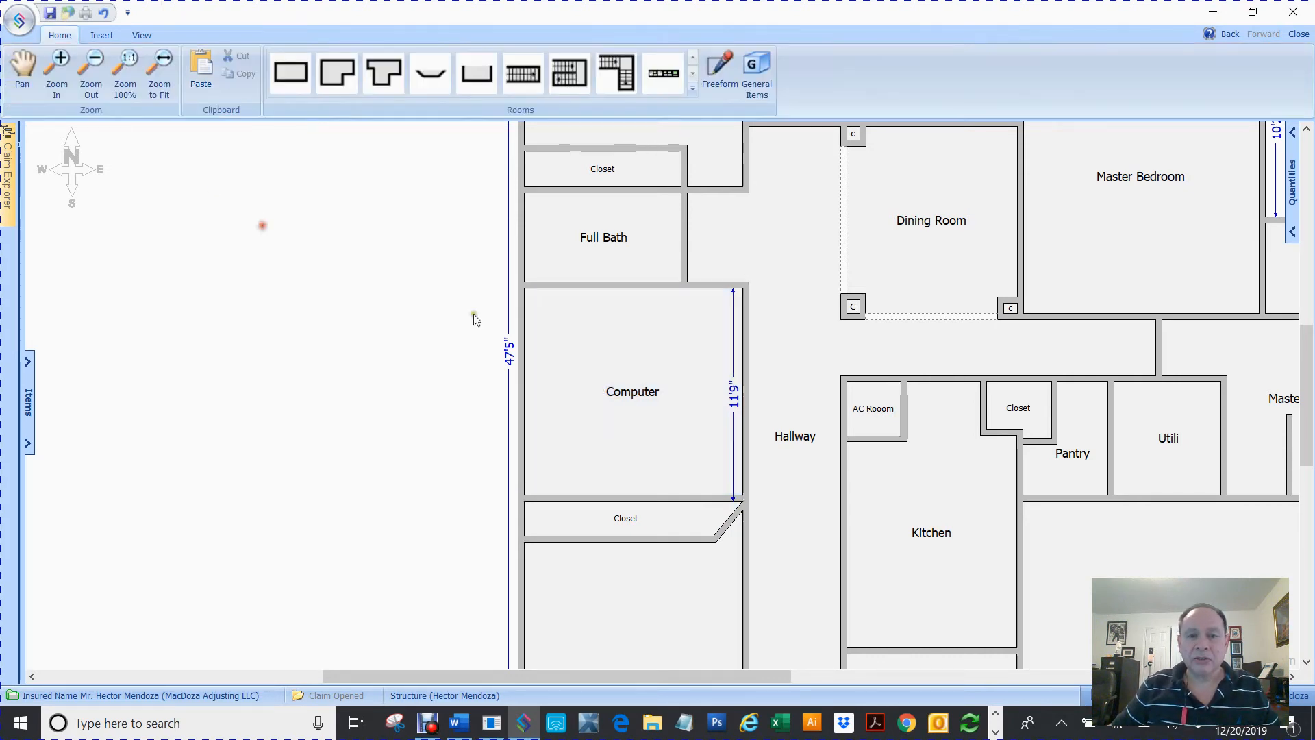
{"action": "right_click", "coordinate": [706, 289]}
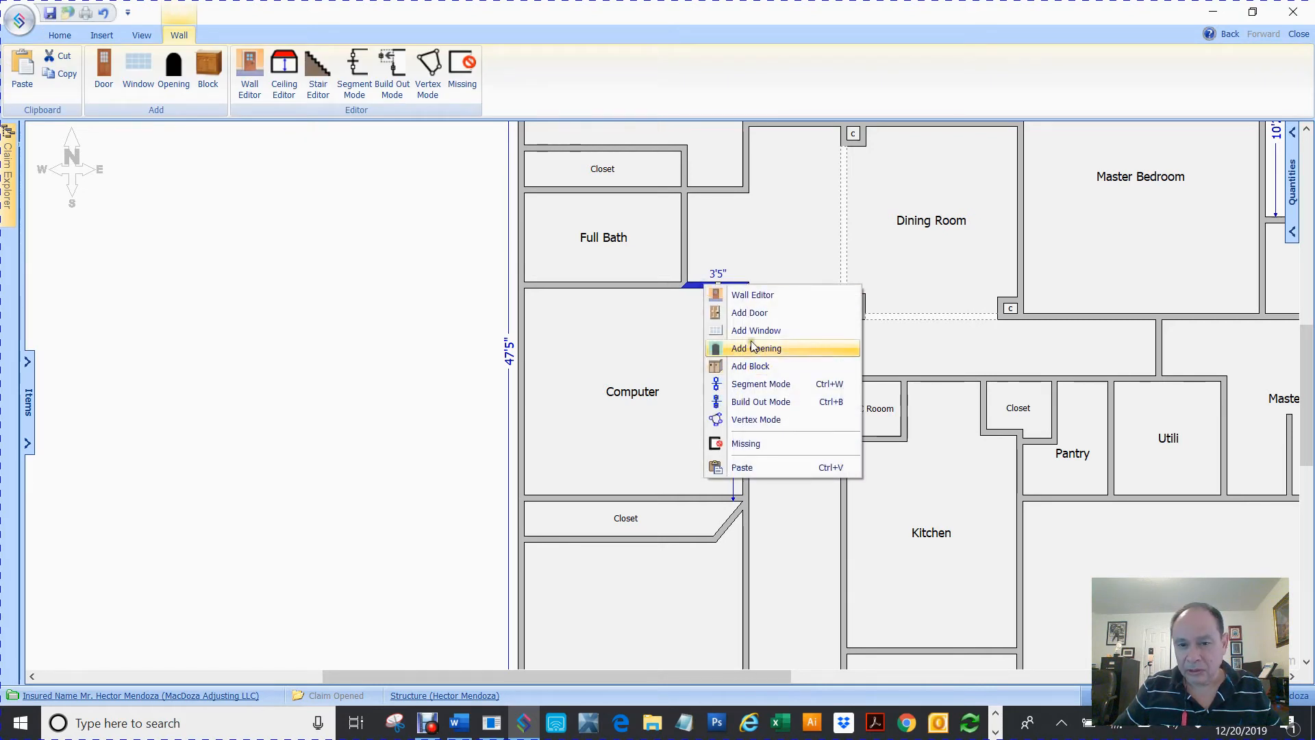
{"action": "left_click", "coordinate": [754, 312]}
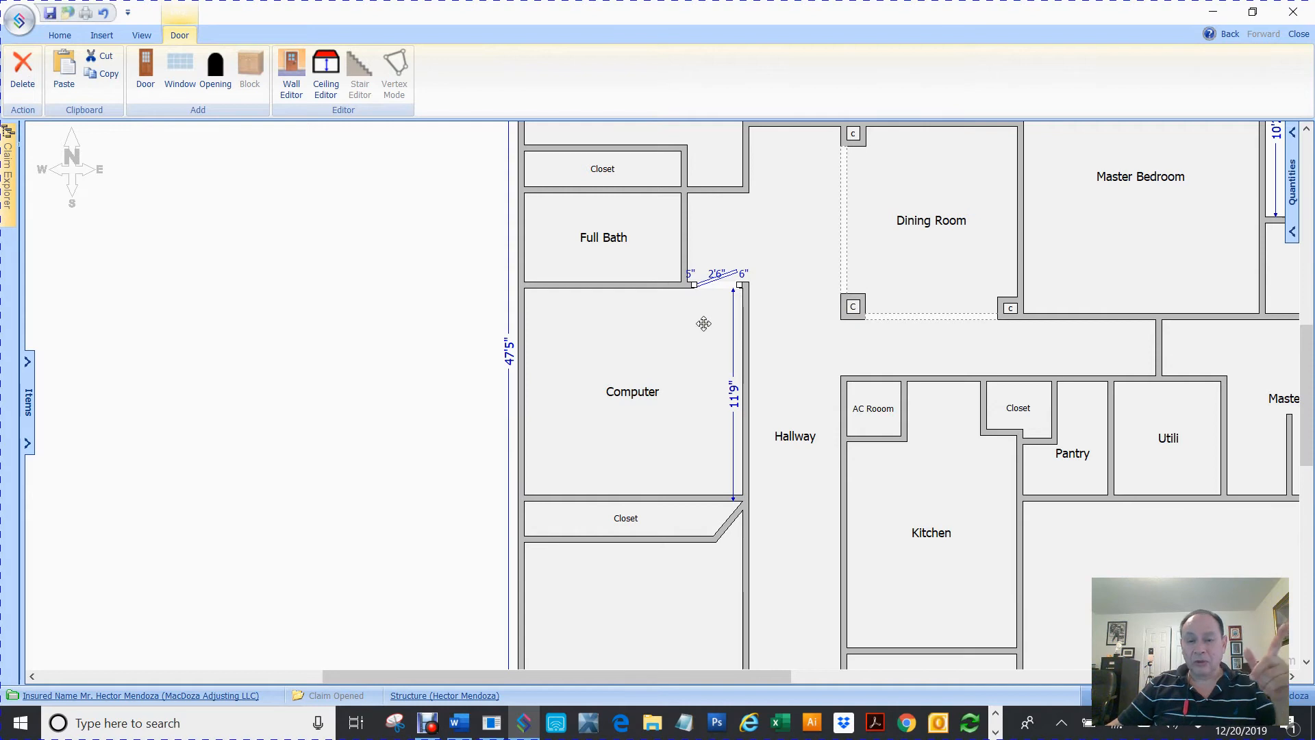
Place the new door on the other side of the wall and reverse its hinges
{"action": "right_click", "coordinate": [720, 285]}
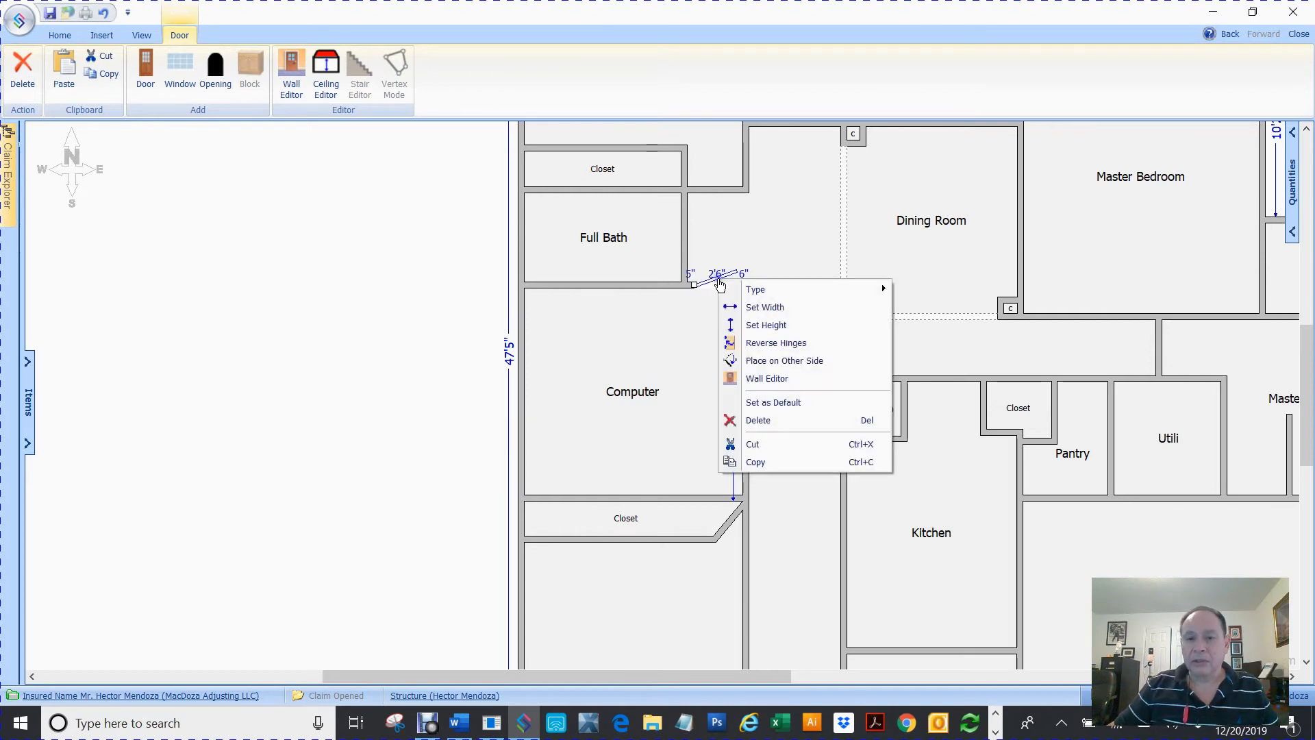
{"action": "left_click", "coordinate": [772, 365]}
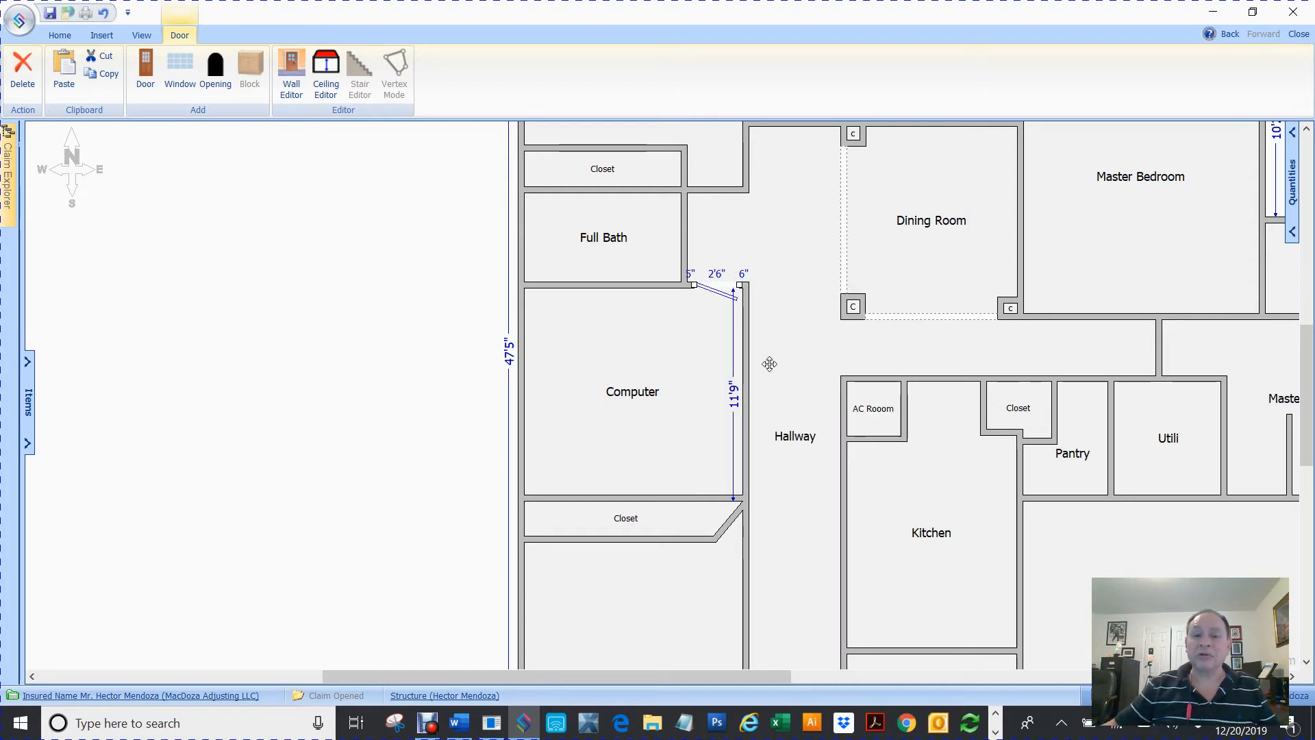
{"action": "right_click", "coordinate": [714, 290]}
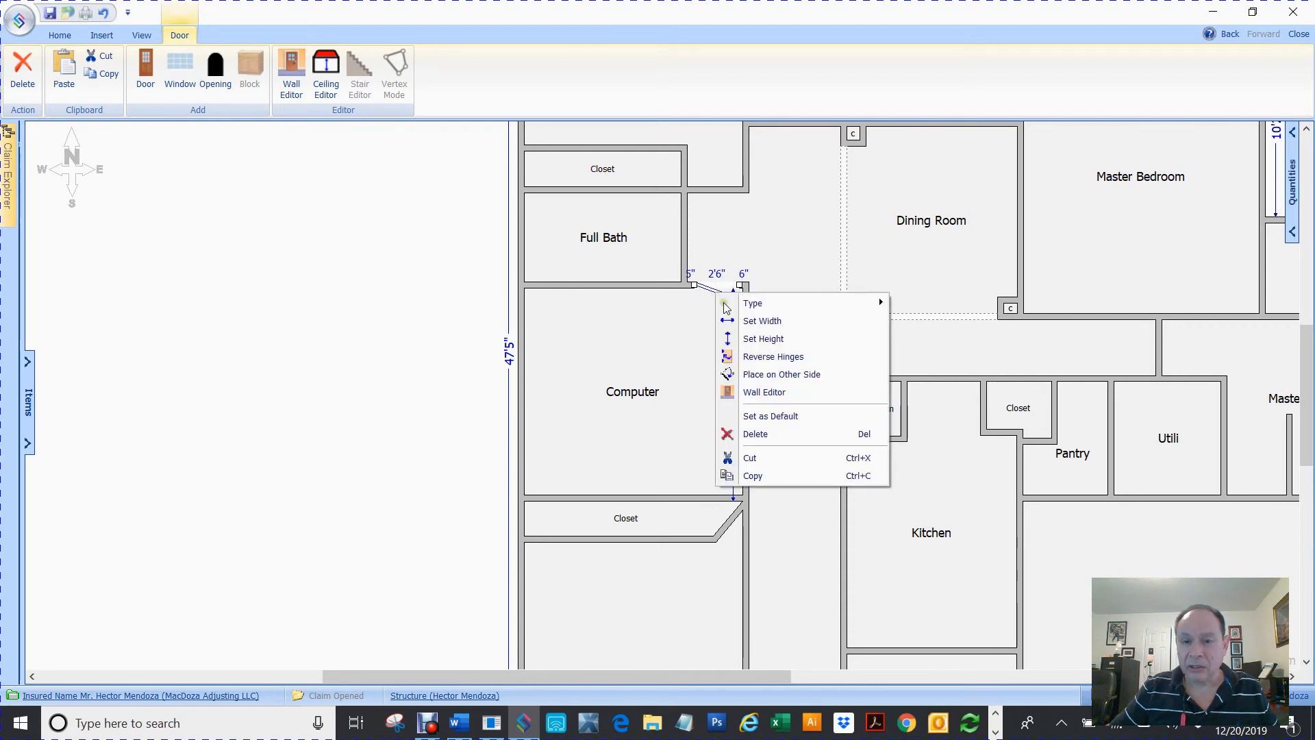
{"action": "left_click", "coordinate": [774, 359]}
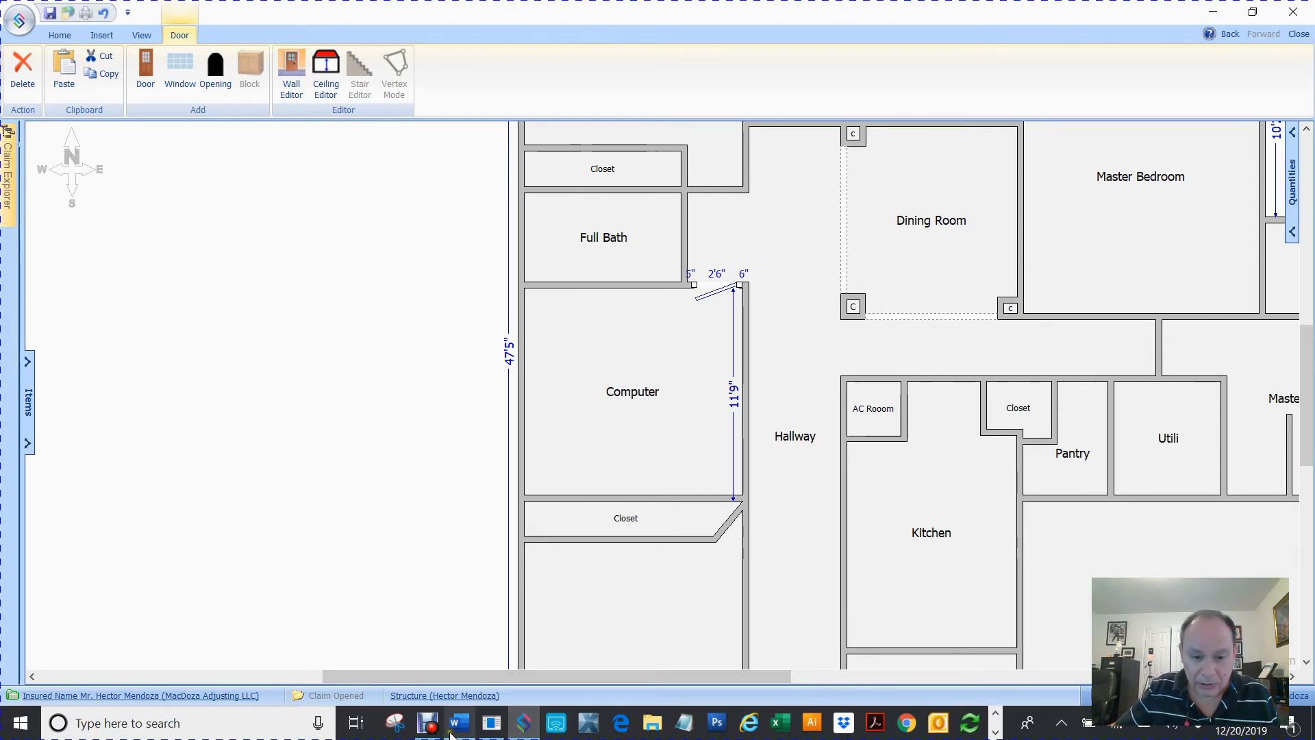
Open the iPhone/iPad Recorder in evaluation mode and arrange the Symbility window beside the phone view
{"action": "left_click", "coordinate": [557, 724]}
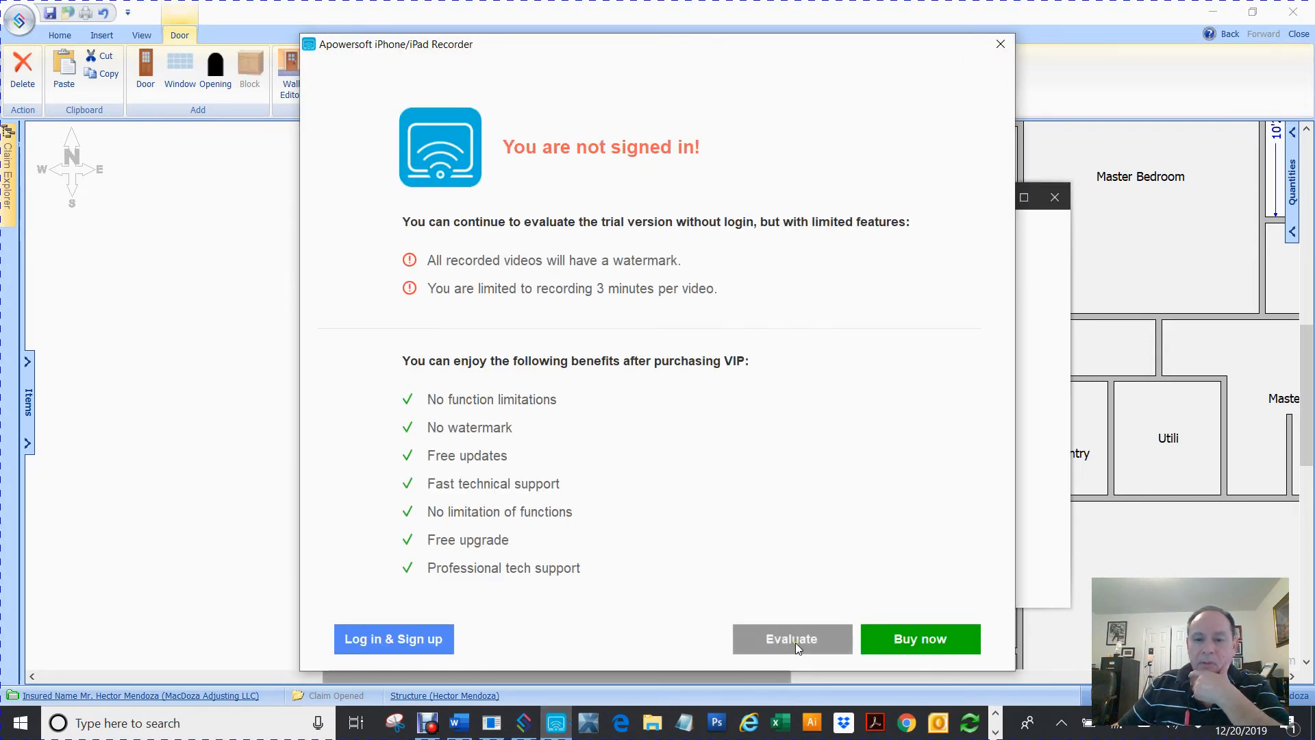
{"action": "left_click", "coordinate": [796, 641]}
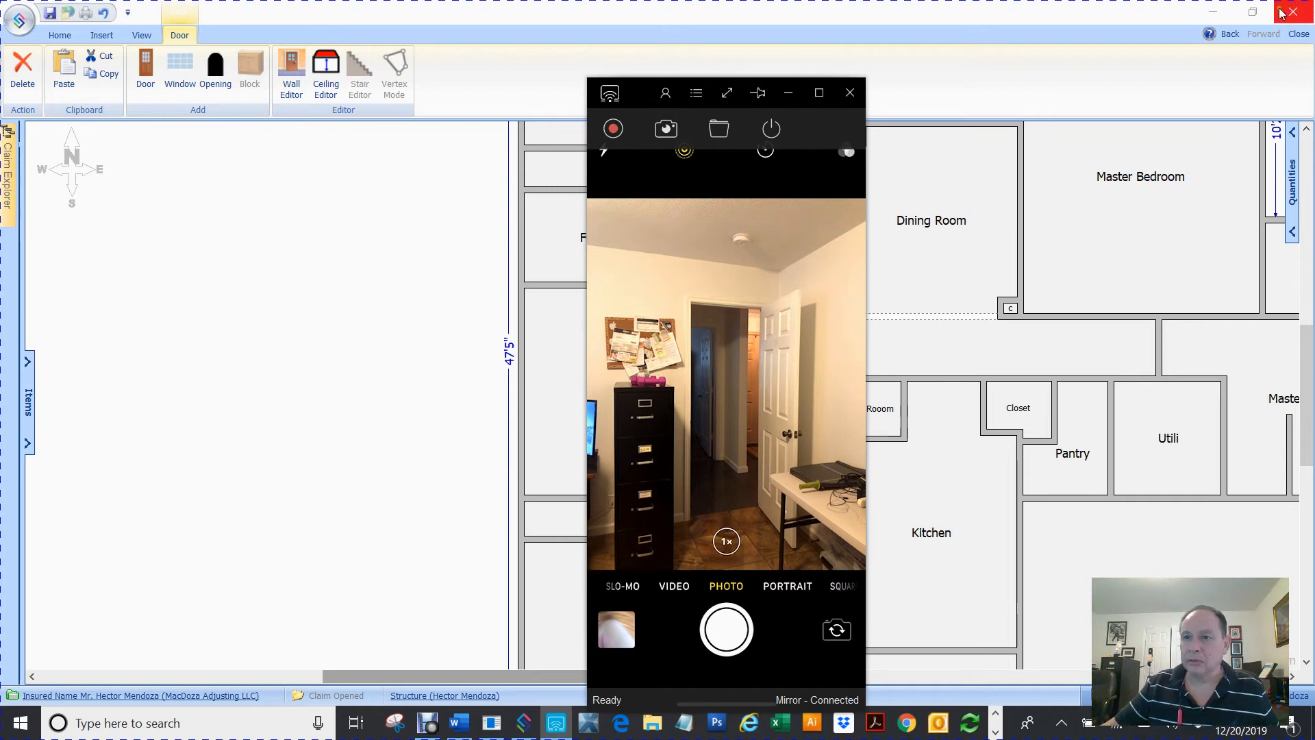
{"action": "left_click", "coordinate": [1258, 8]}
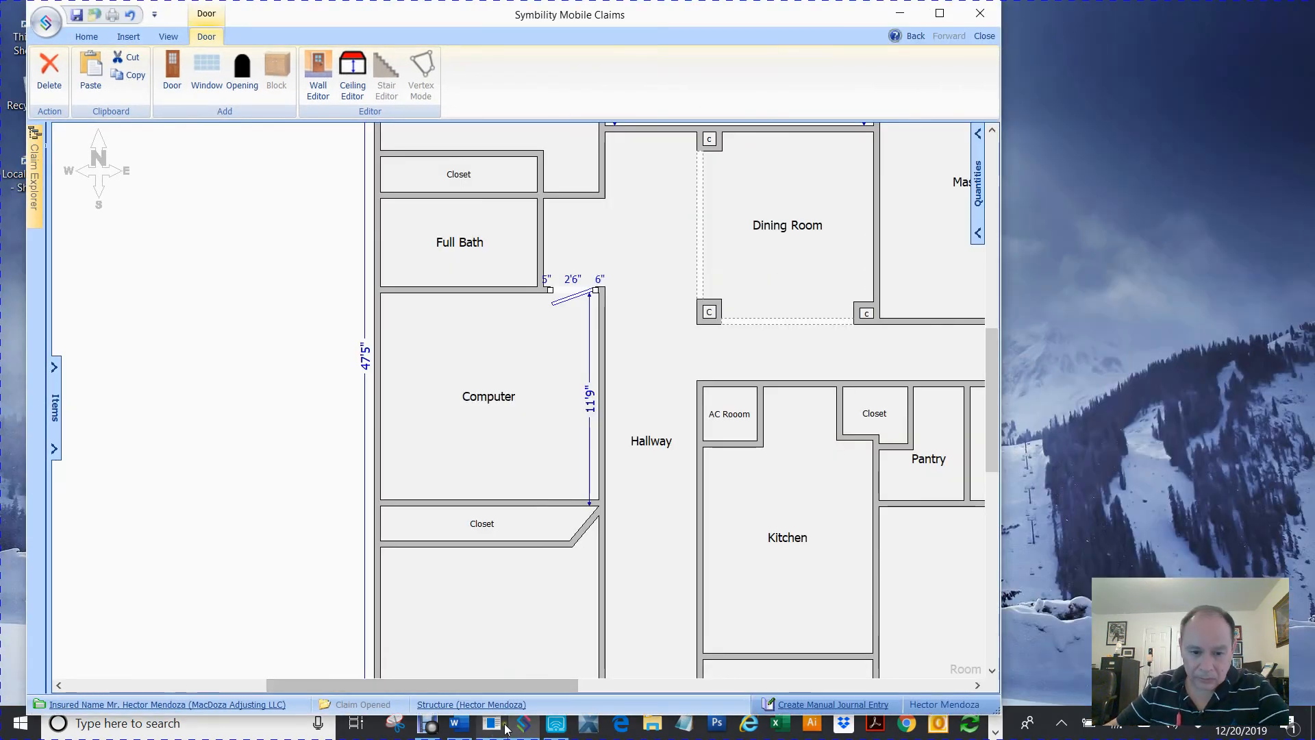
{"action": "left_click", "coordinate": [556, 724]}
{"action": "left_click_drag", "start_coordinate": [635, 88], "coordinate": [1079, 31]}
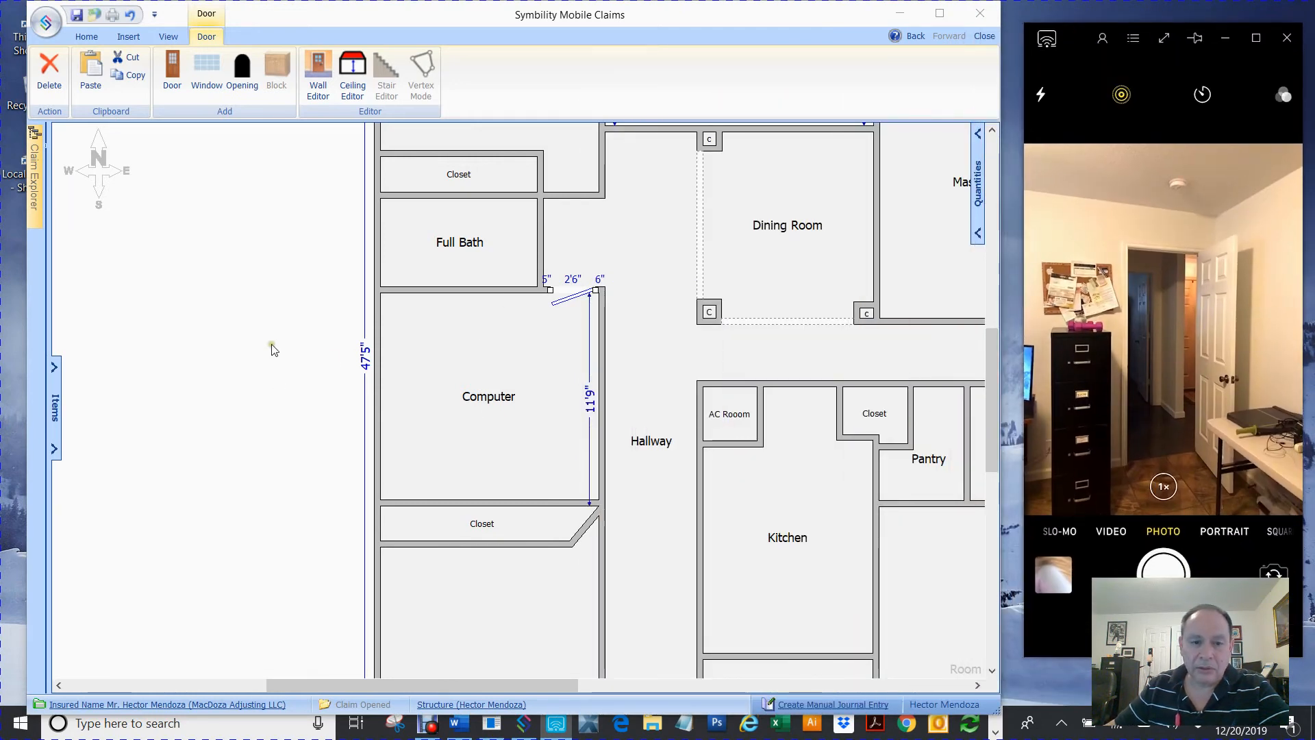
Capture the new door's width with the Disto laser and accept the maximum allowed size
{"action": "left_click", "coordinate": [574, 283]}
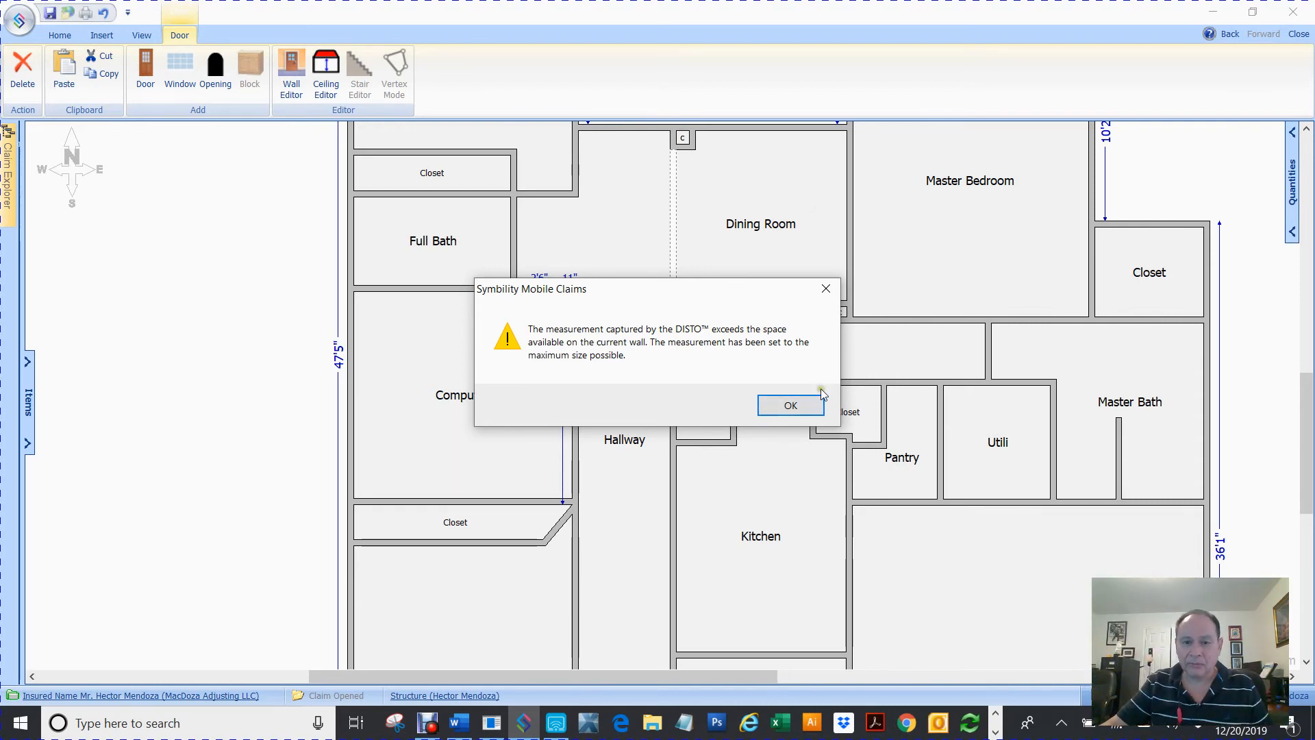
{"action": "left_click", "coordinate": [794, 405]}
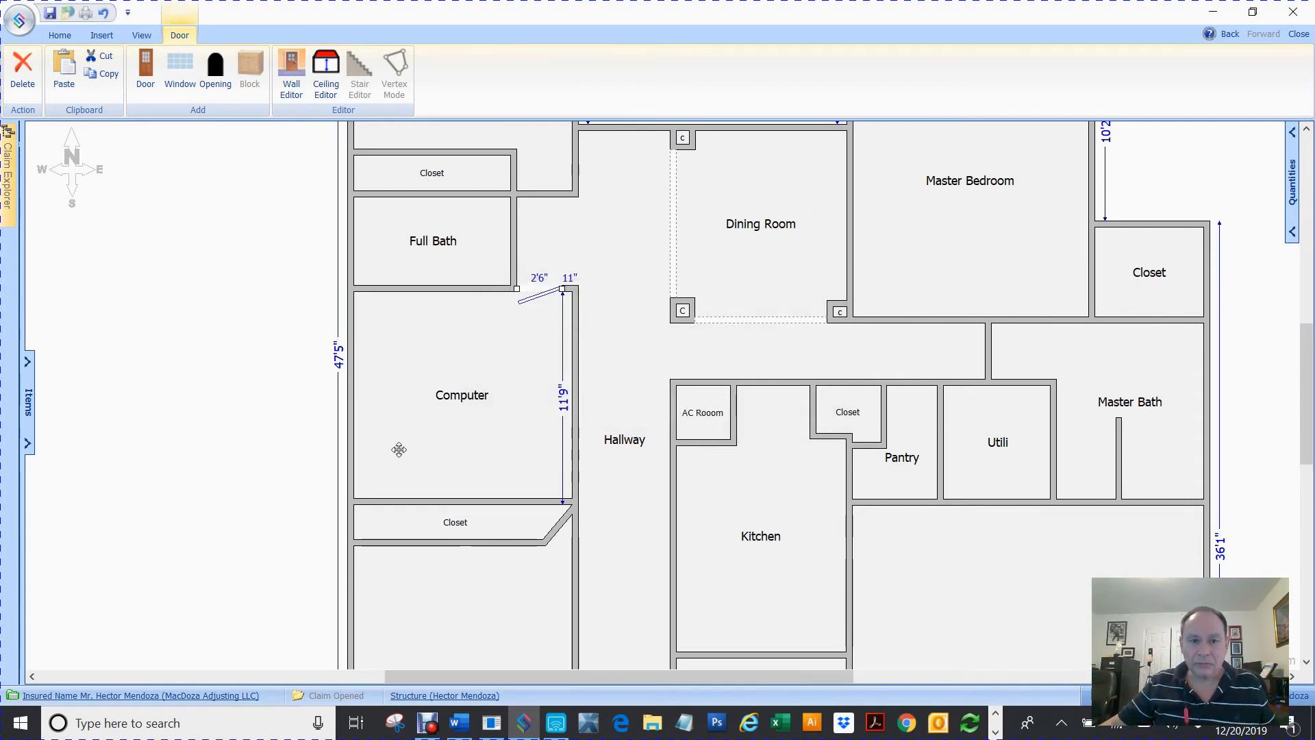
{"action": "left_click", "coordinate": [151, 415]}
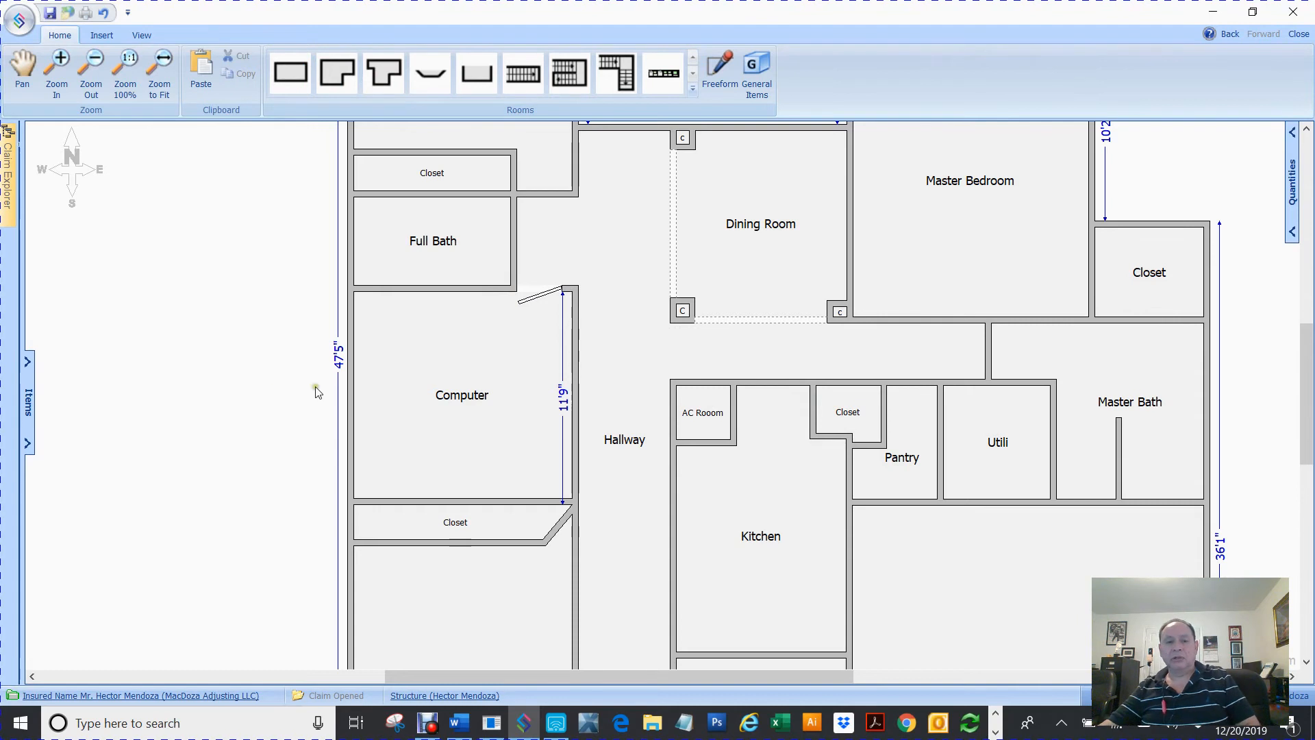
Add a window on the Computer room's left exterior wall
{"action": "left_click", "coordinate": [567, 721]}
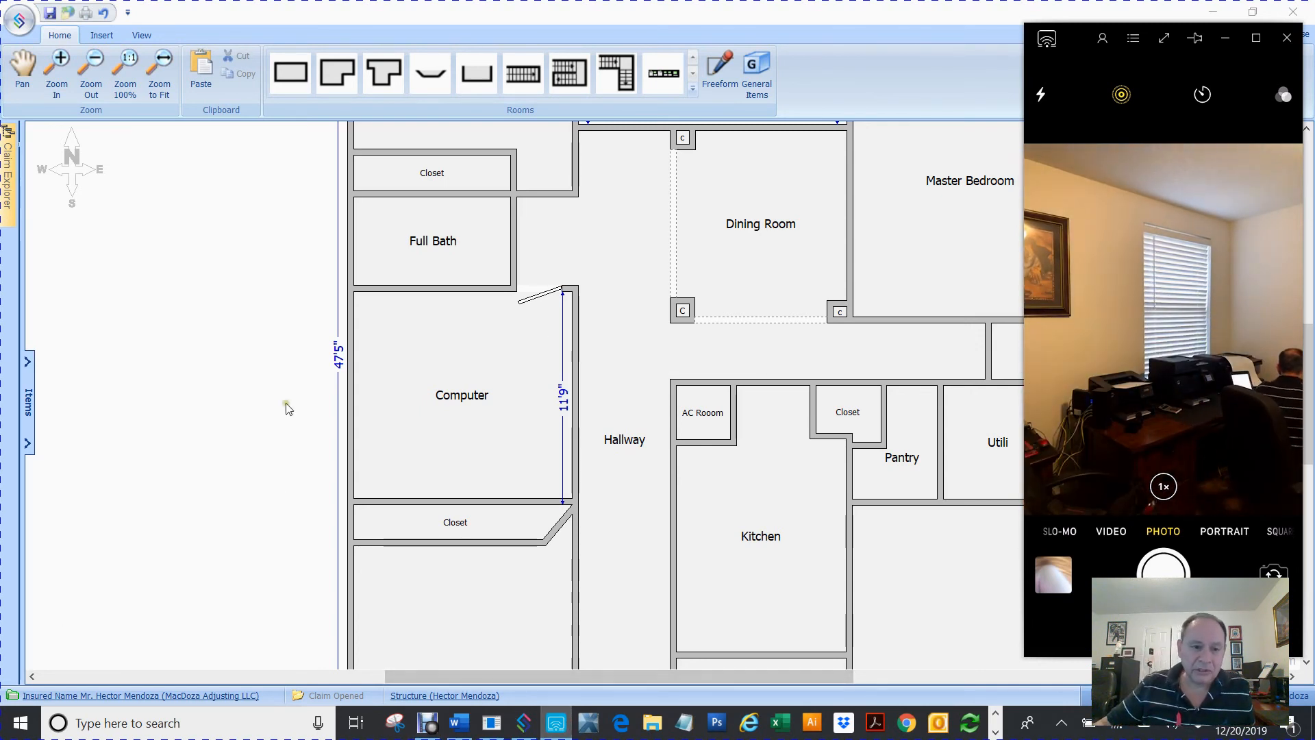
{"action": "left_click", "coordinate": [351, 340]}
{"action": "right_click", "coordinate": [352, 340]}
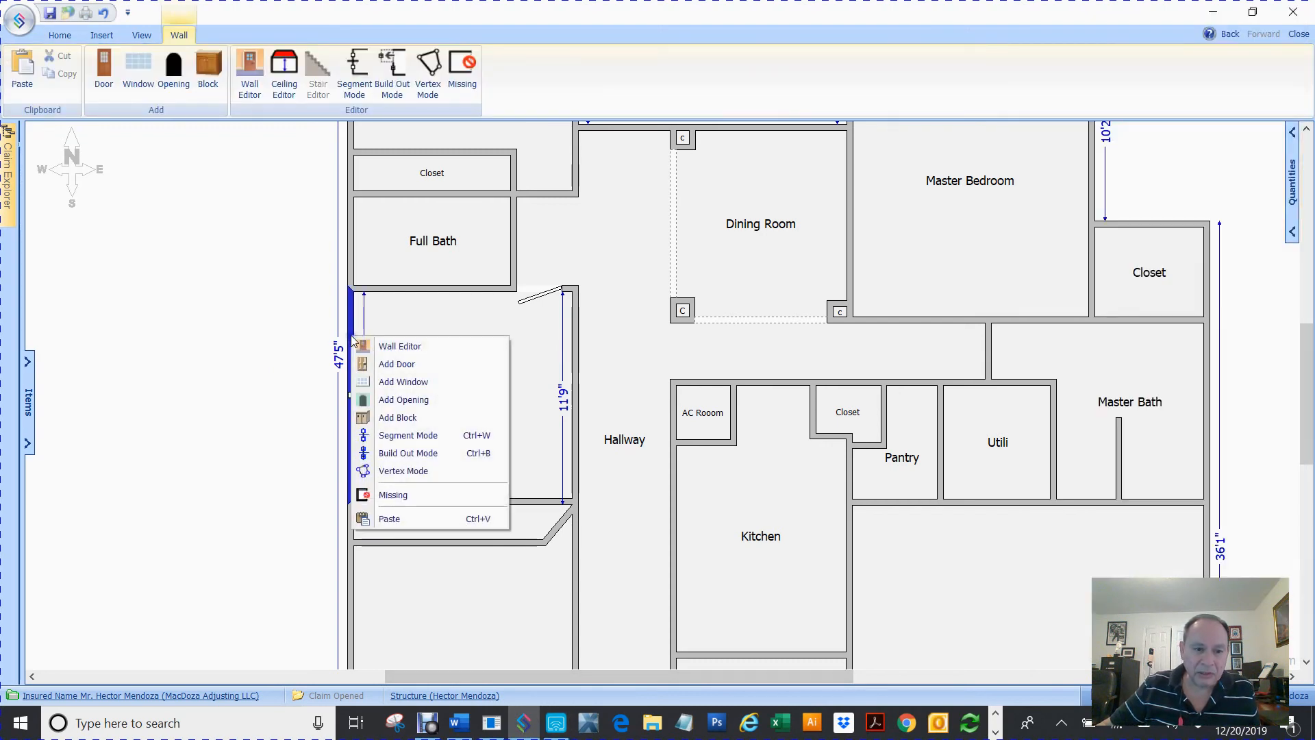
{"action": "left_click", "coordinate": [393, 382]}
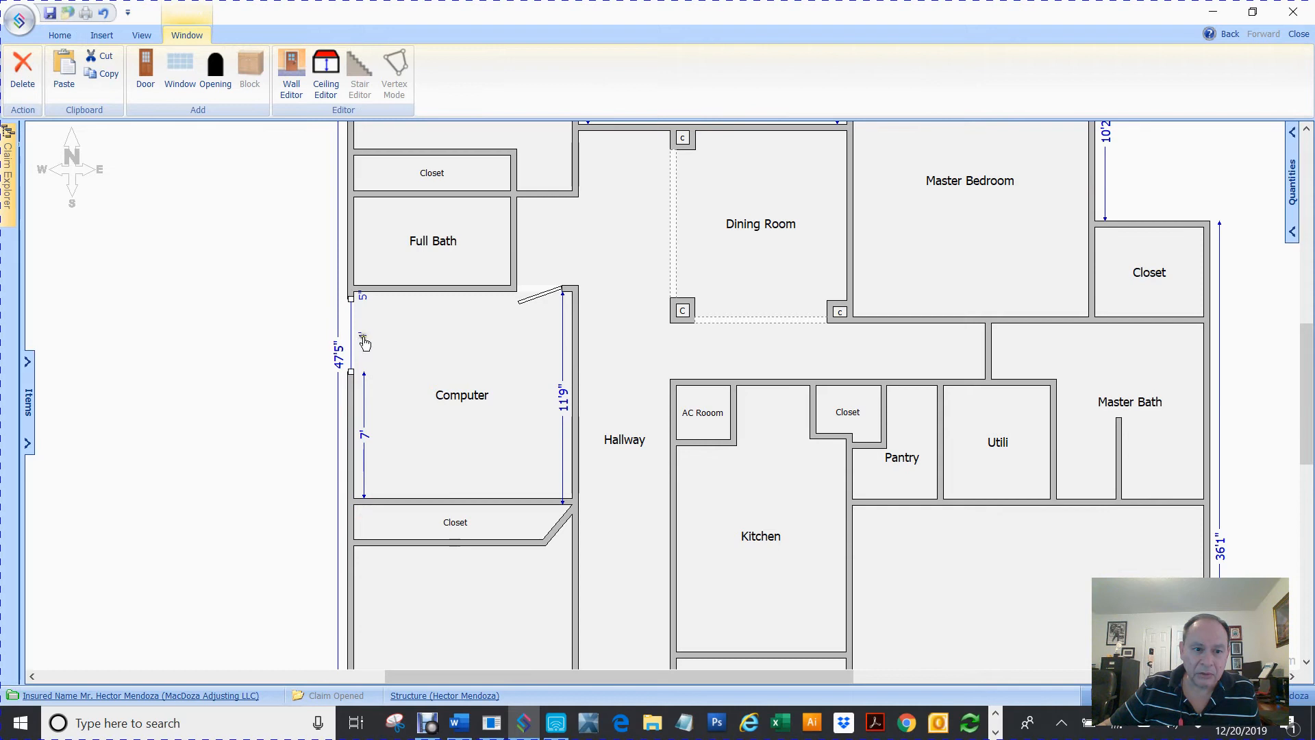
Capture the window's width with the Disto laser and accept the maximum allowed size
{"action": "left_click", "coordinate": [363, 339]}
{"action": "left_click", "coordinate": [380, 361]}
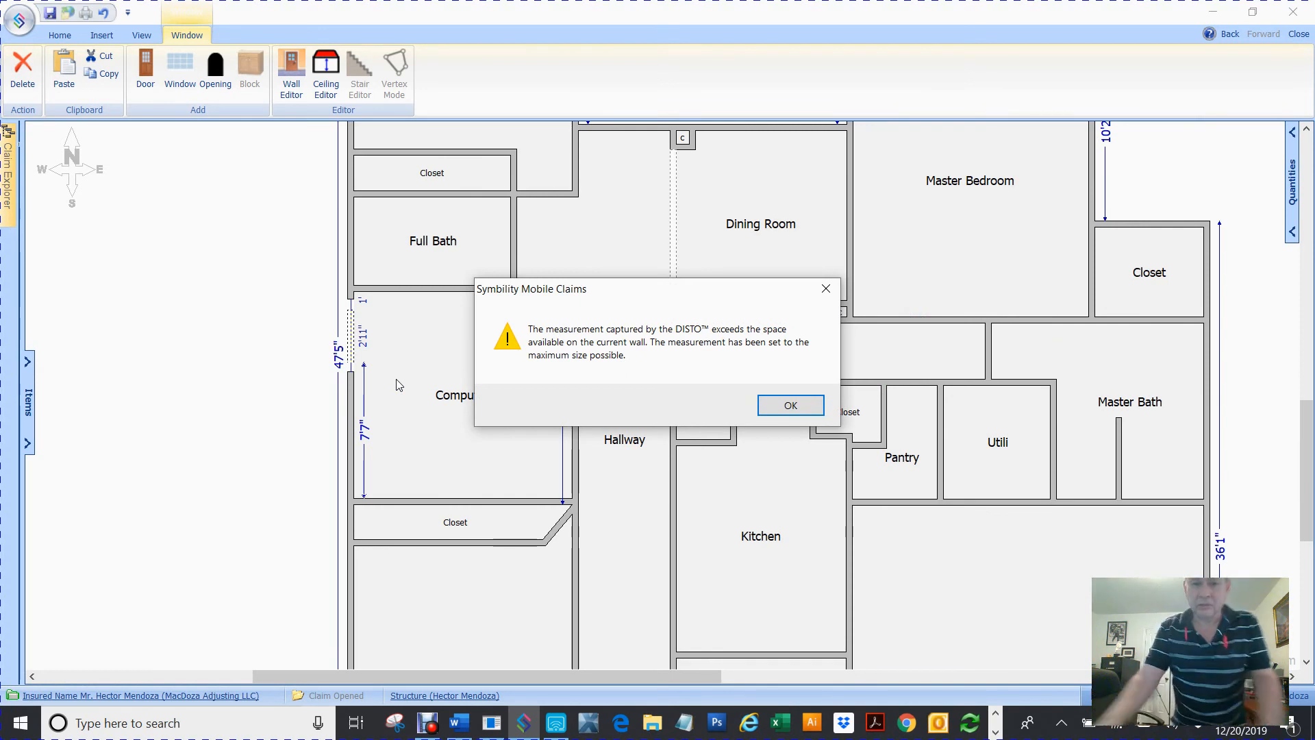
{"action": "left_click", "coordinate": [779, 407]}
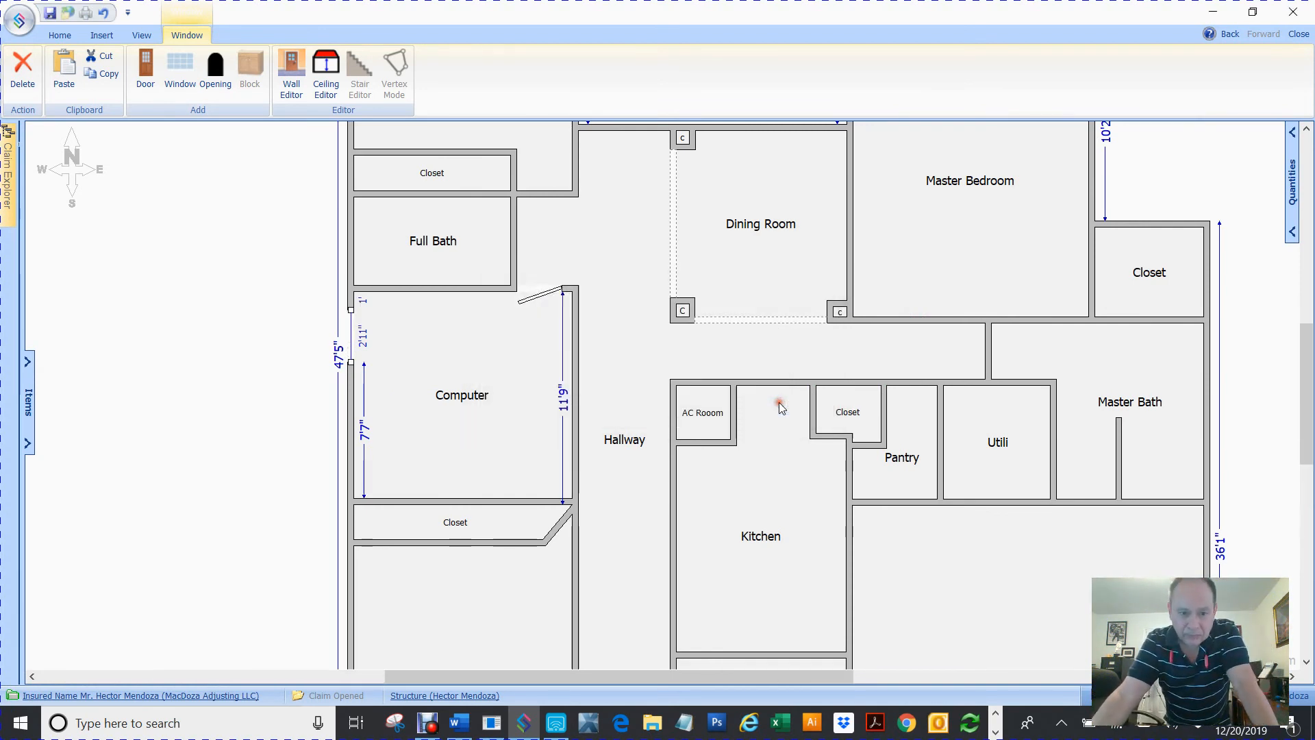
Capture the window's width again with the Disto laser and accept the maximum allowed size
{"action": "right_click", "coordinate": [353, 334]}
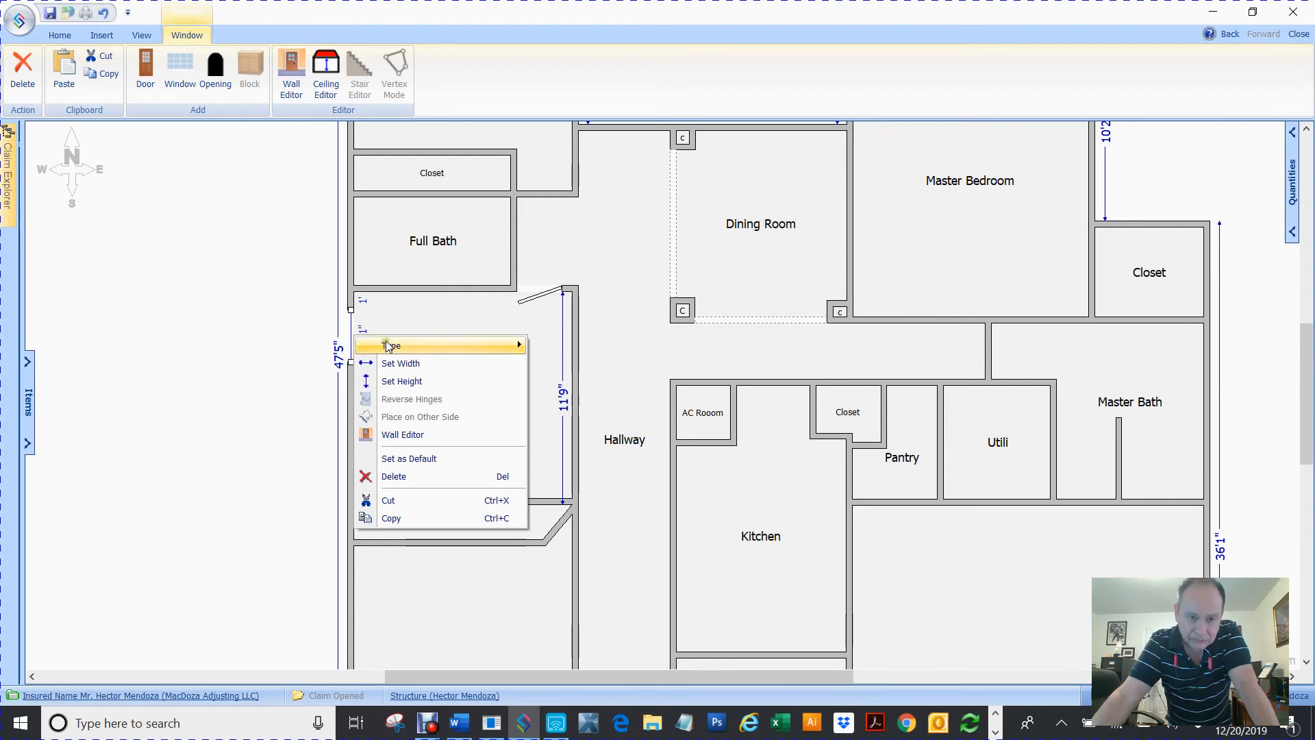
{"action": "left_click", "coordinate": [301, 335]}
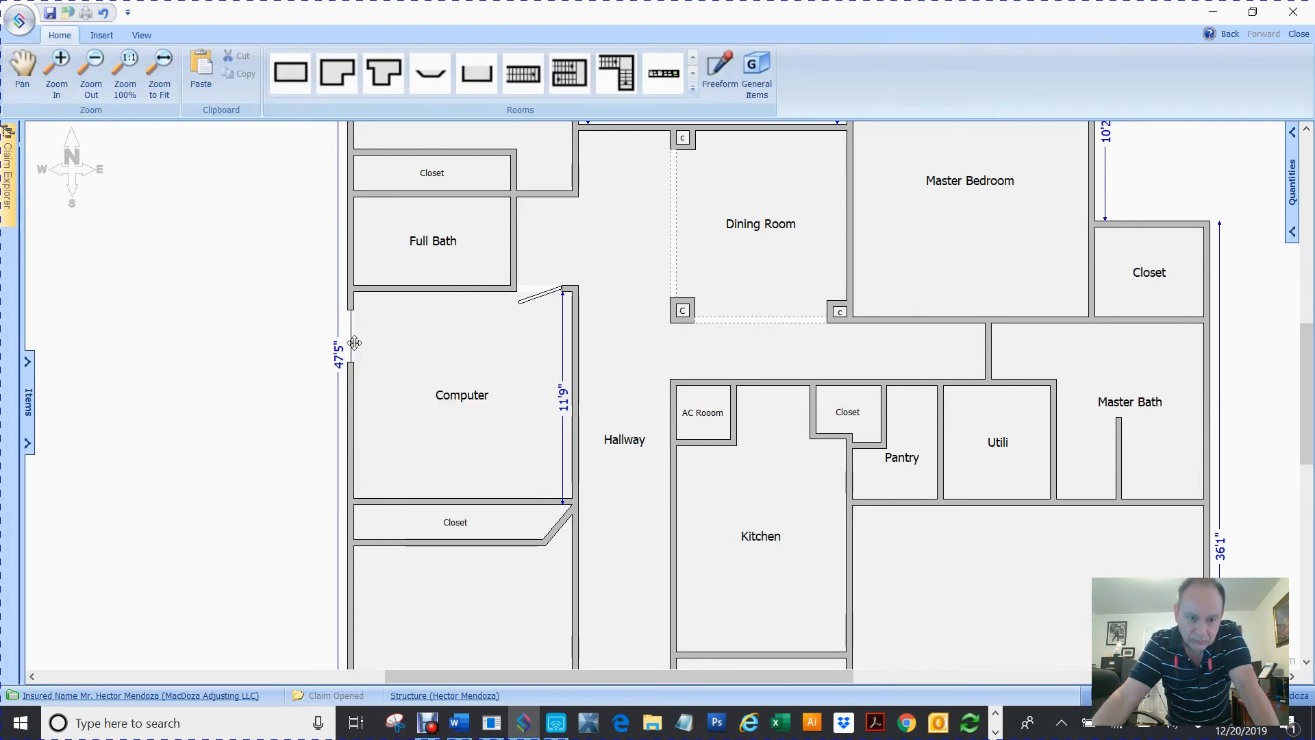
{"action": "left_click", "coordinate": [354, 342]}
{"action": "left_click", "coordinate": [363, 337]}
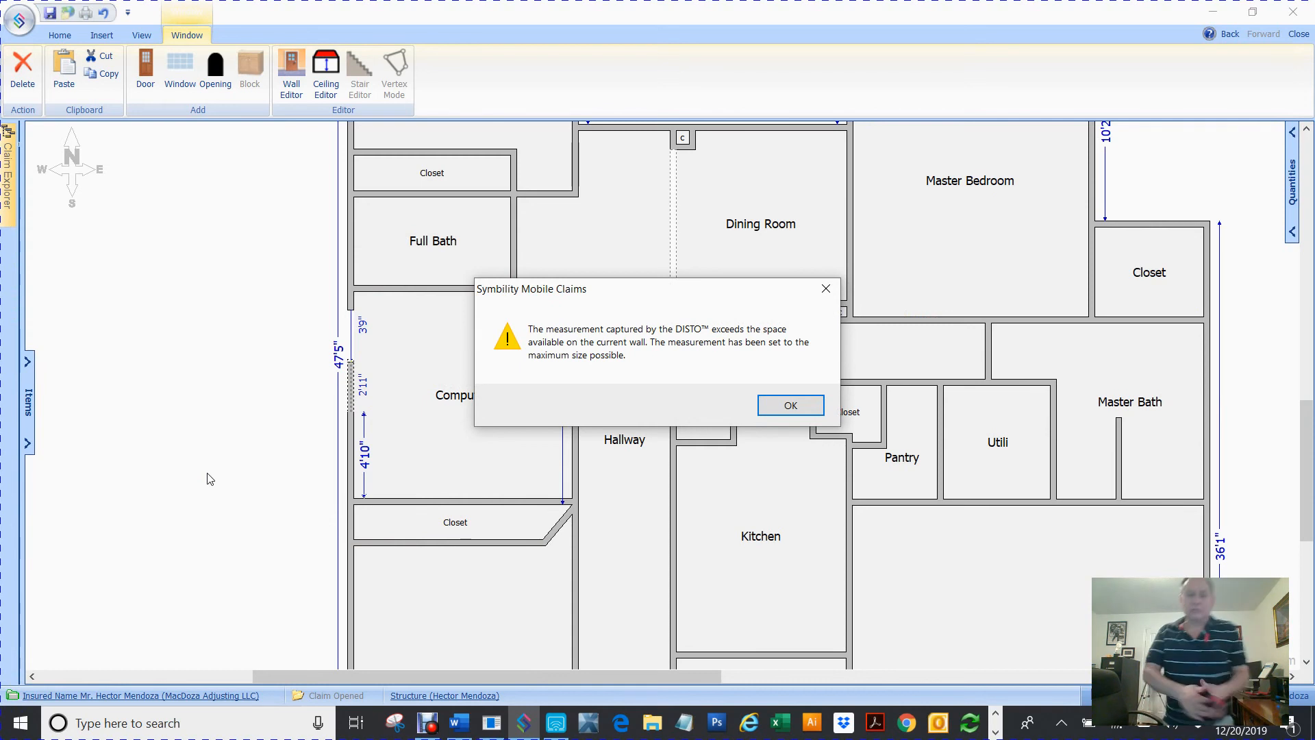
{"action": "left_click", "coordinate": [790, 405]}
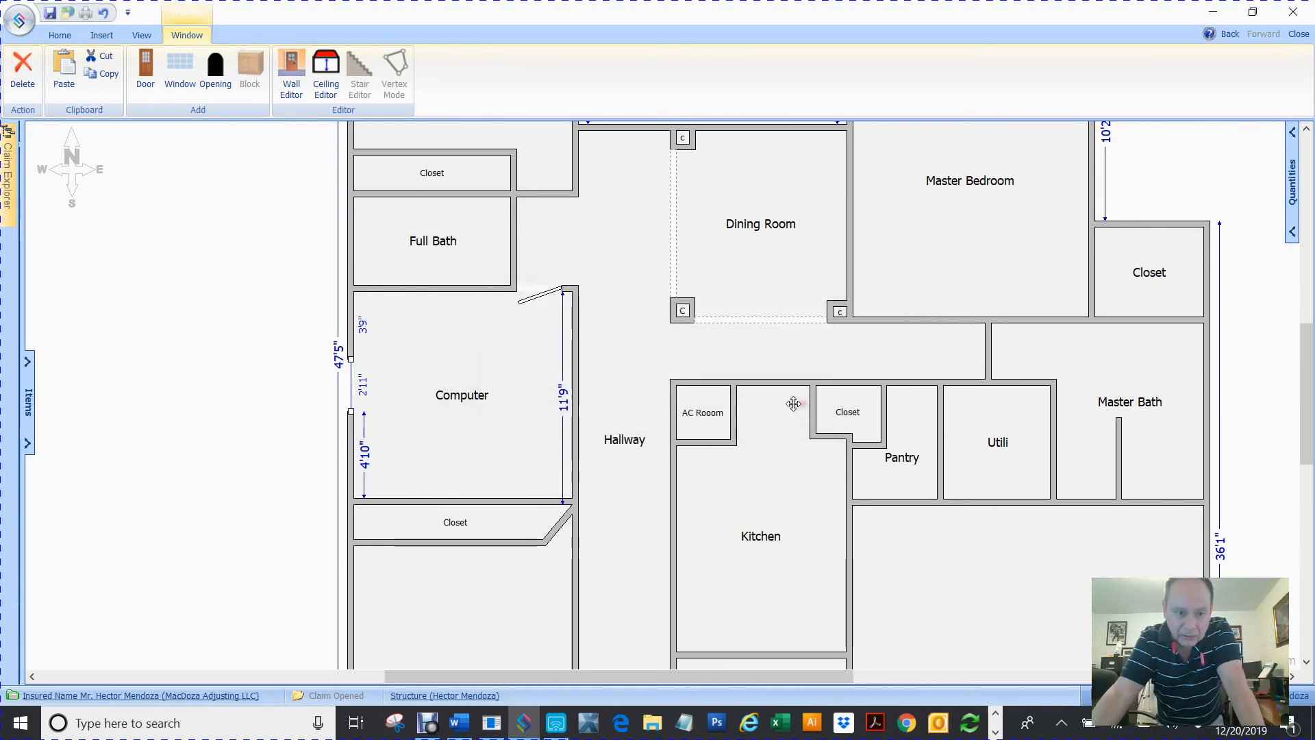
Move the window up the left wall to about 1' from the room's upper corner
{"action": "left_click", "coordinate": [351, 383]}
{"action": "left_click_drag", "start_coordinate": [351, 384], "coordinate": [351, 334]}
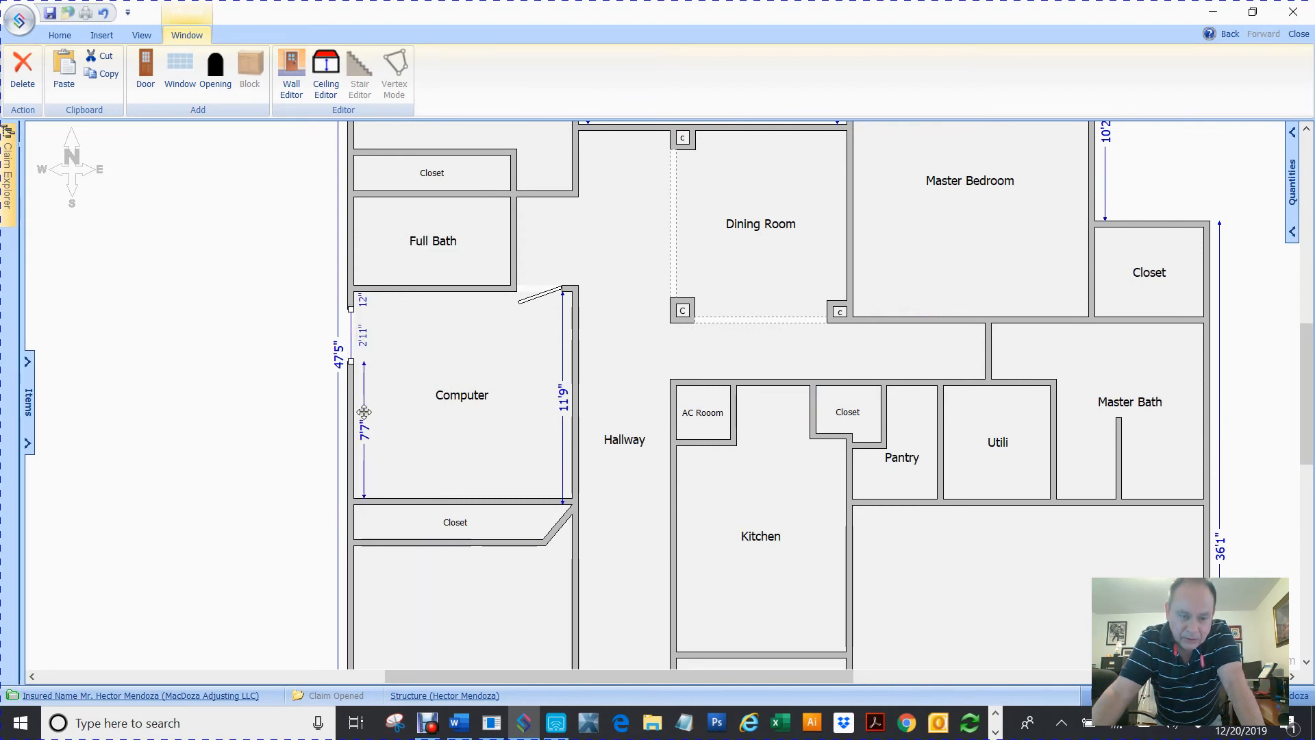
{"action": "left_click", "coordinate": [365, 339]}
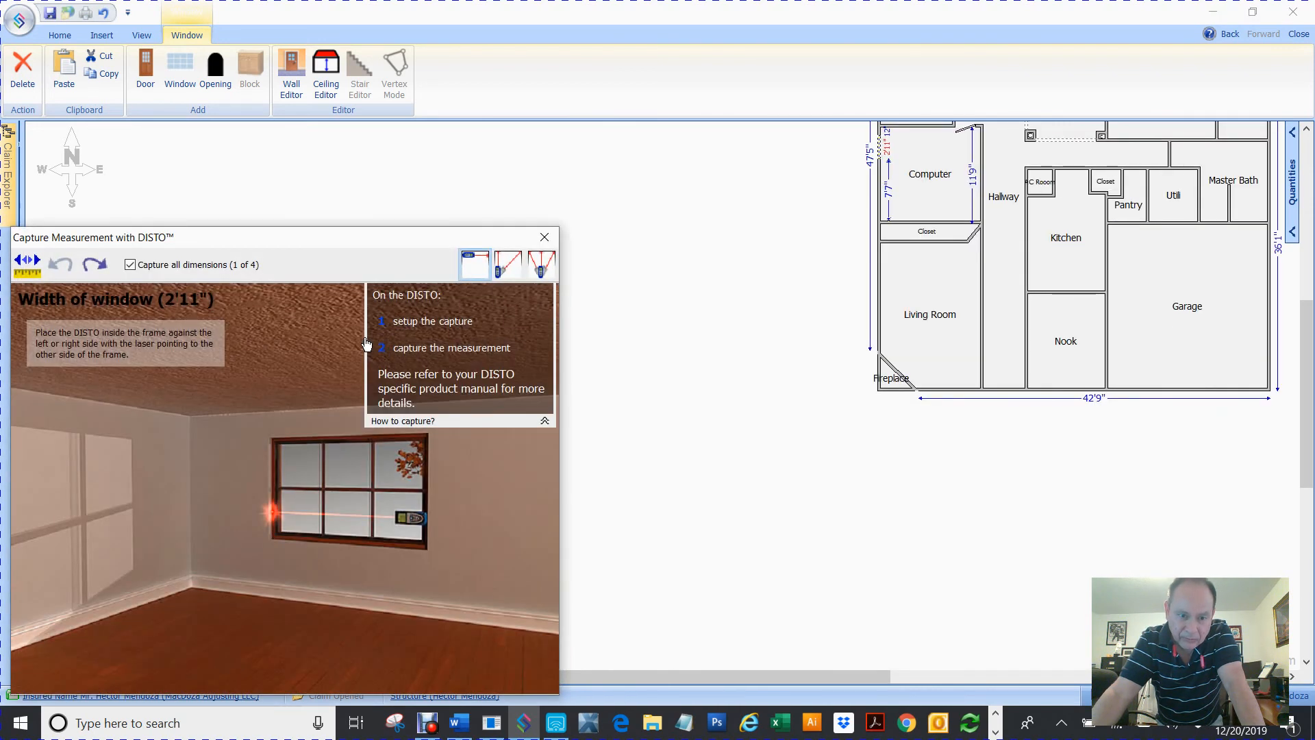
{"action": "left_click", "coordinate": [543, 237]}
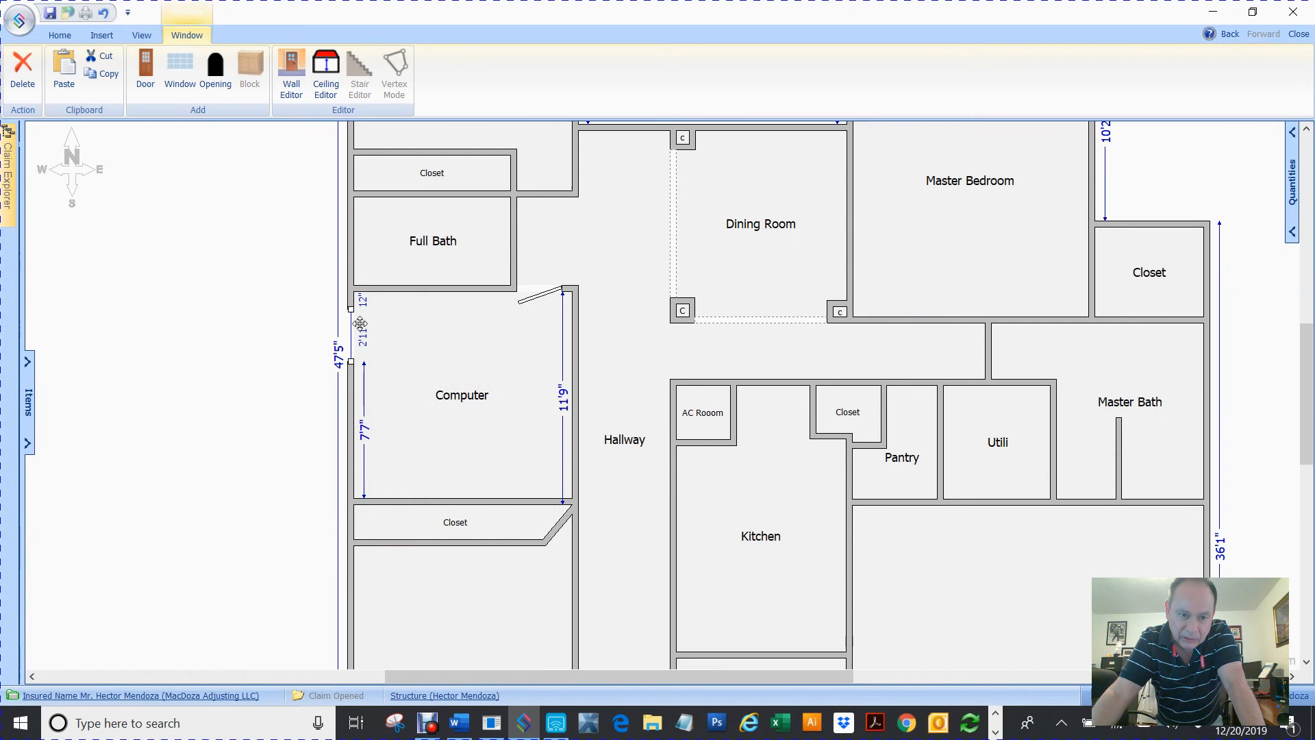
{"action": "left_click_drag", "start_coordinate": [351, 329], "coordinate": [352, 311]}
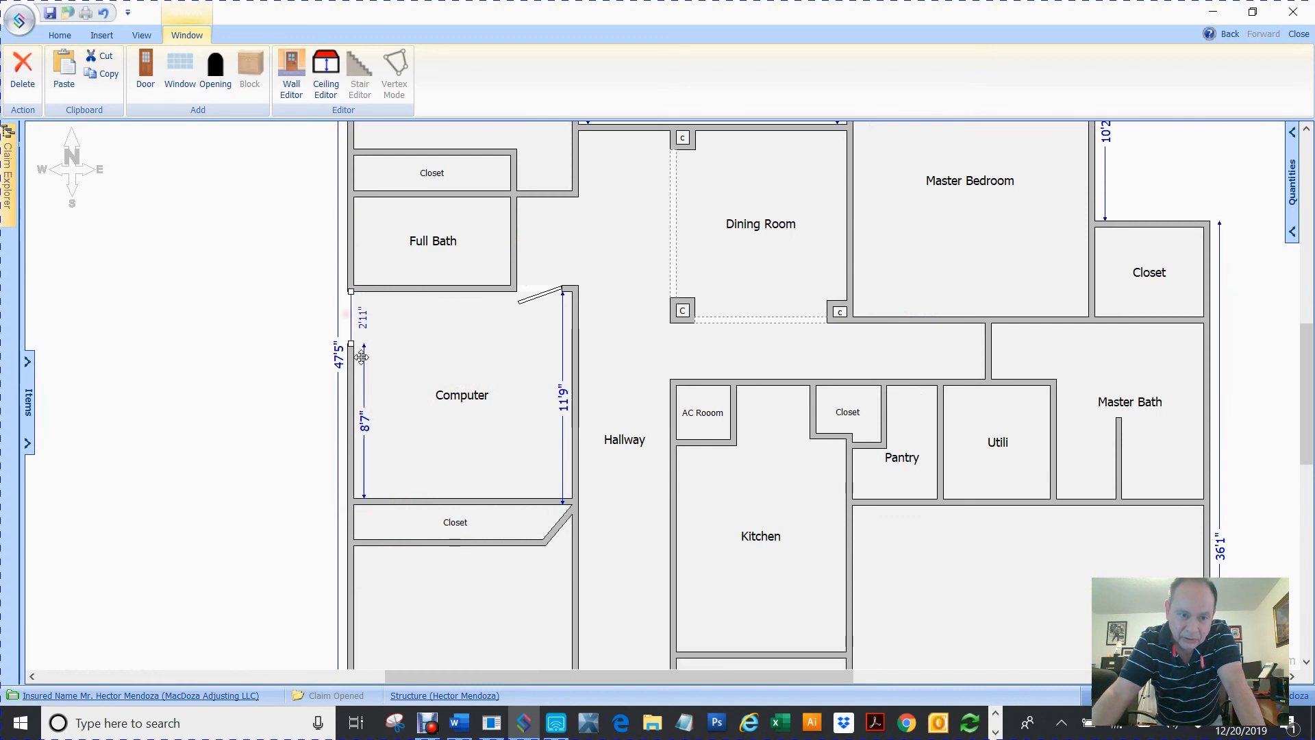
{"action": "double_click", "coordinate": [364, 323]}
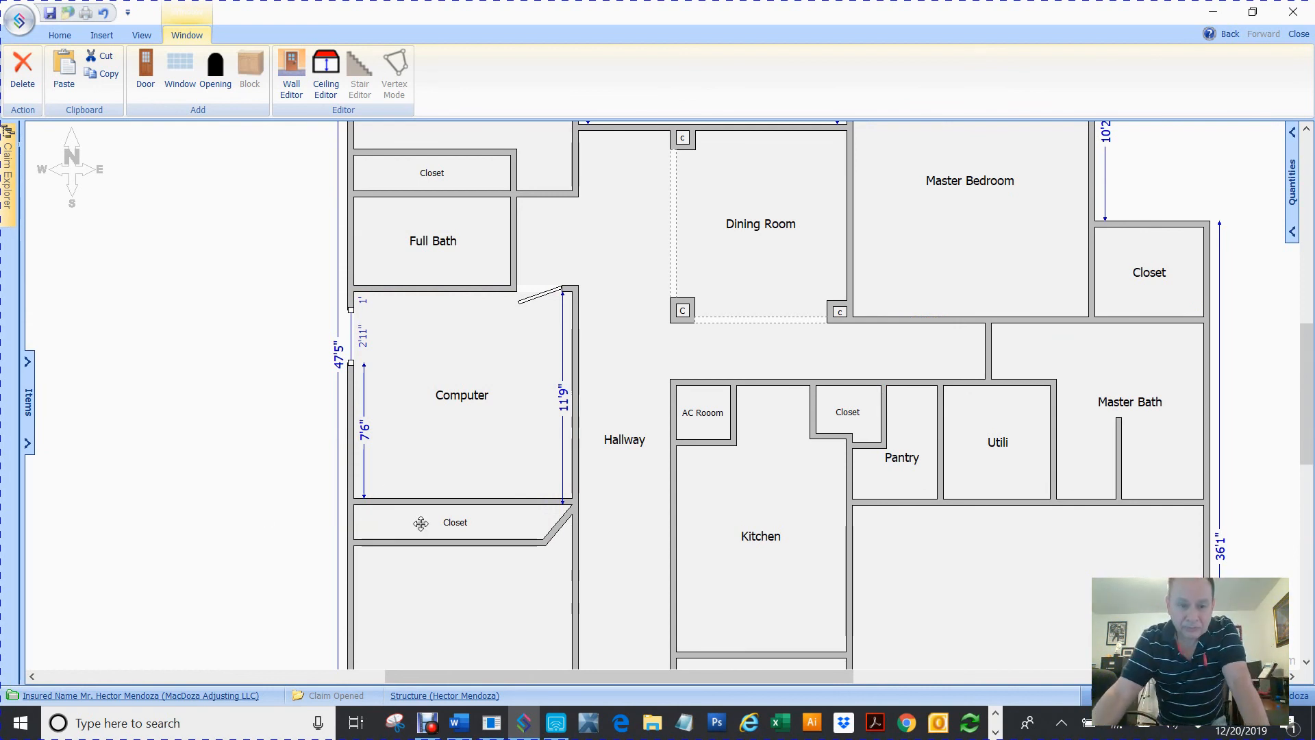
Add a door centered on the wall between the Computer room and its closet, and set its type to Bi-fold
{"action": "left_click", "coordinate": [457, 502]}
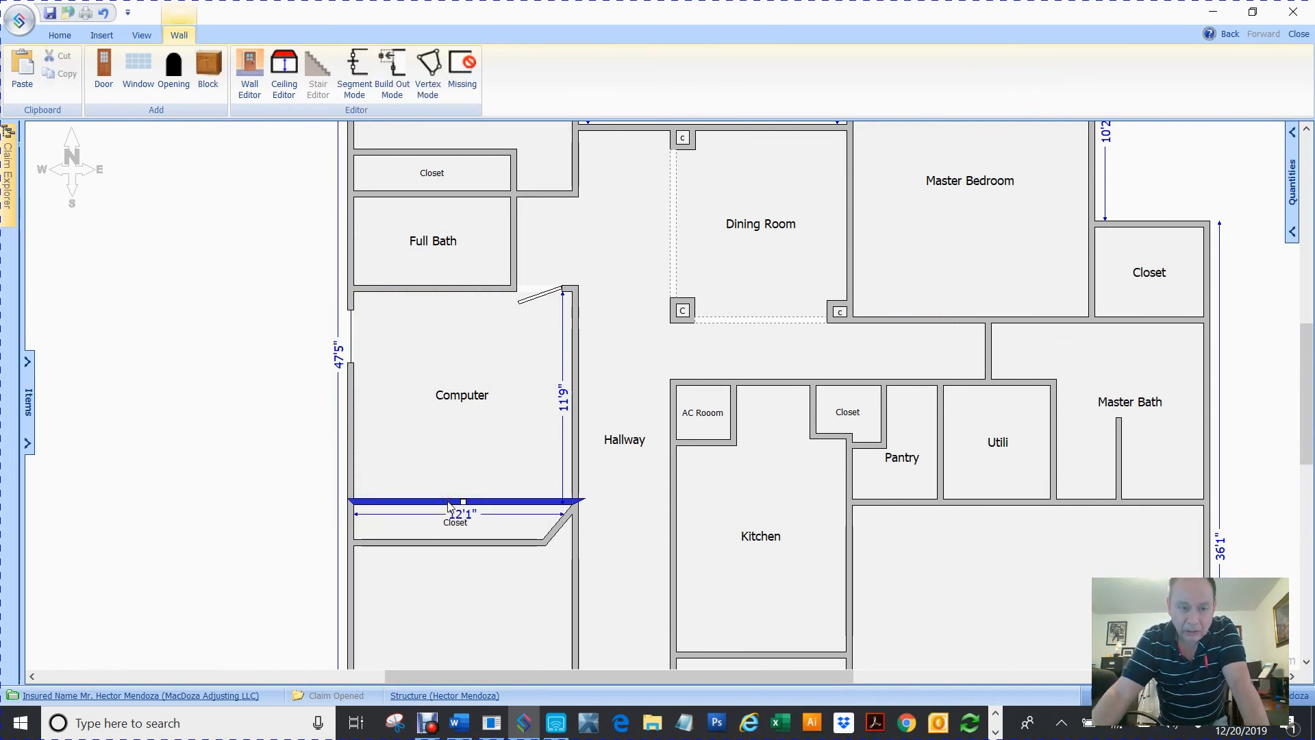
{"action": "left_click", "coordinate": [103, 66]}
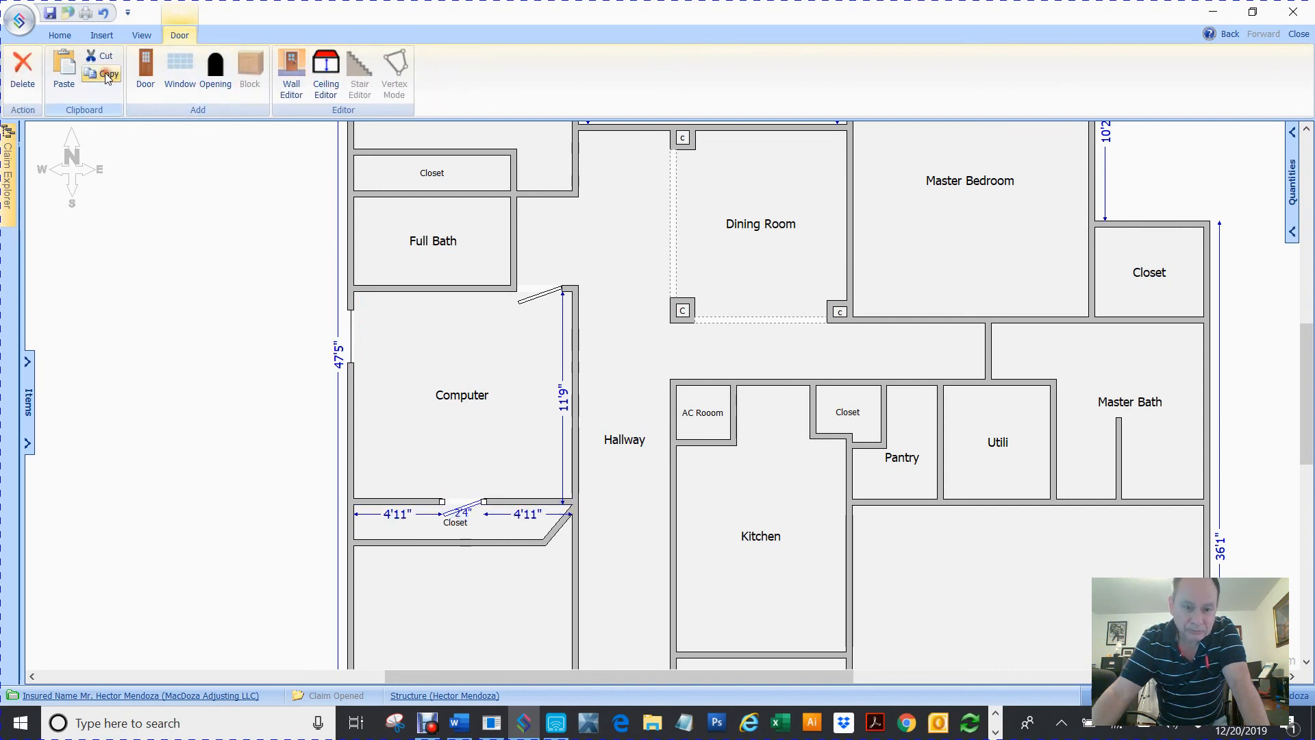
{"action": "right_click", "coordinate": [453, 504]}
{"action": "mouse_move", "coordinate": [504, 514]}
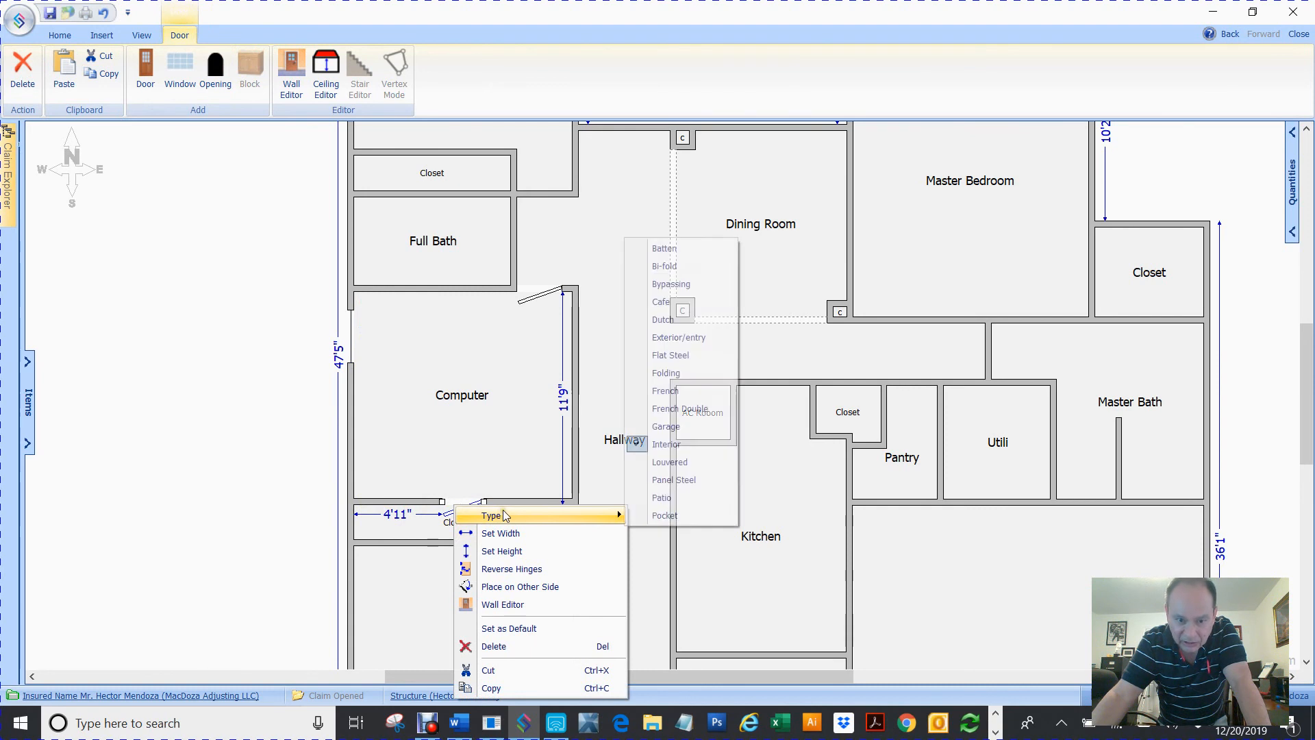
{"action": "left_click", "coordinate": [660, 266]}
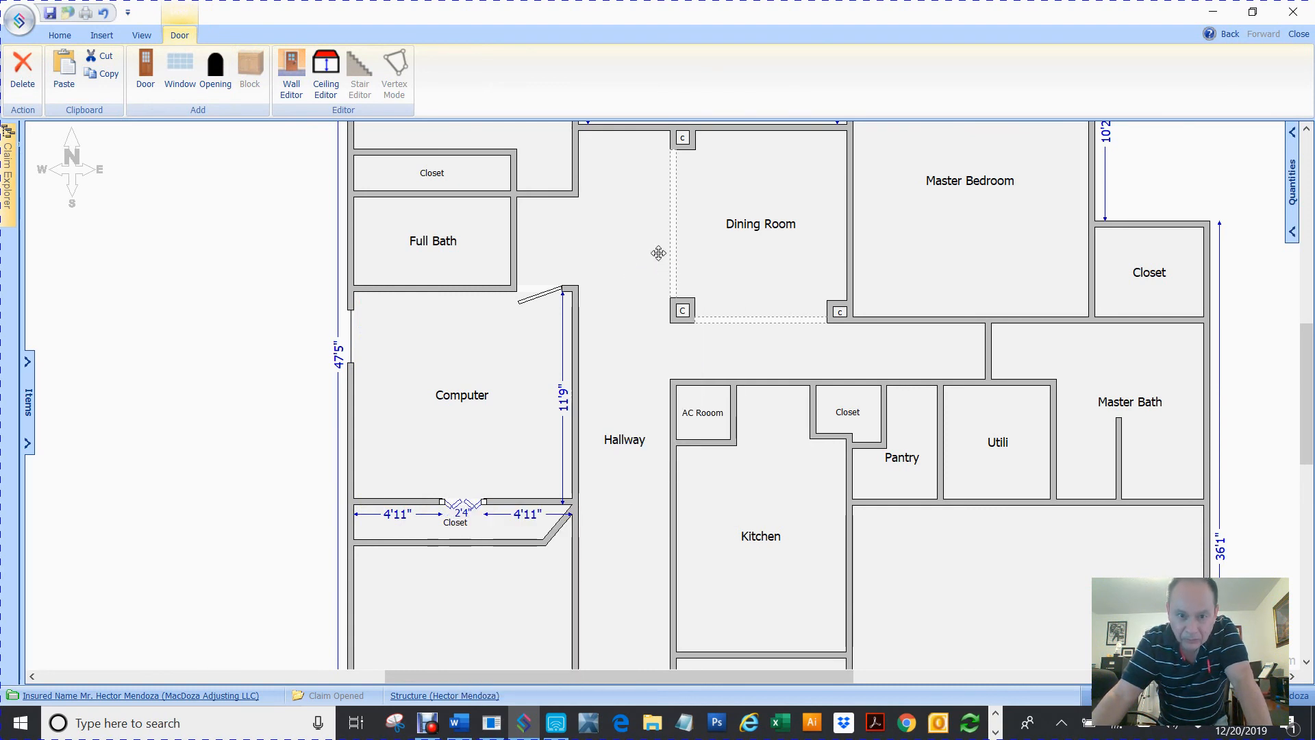
Change the closet door's type to Folding
{"action": "right_click", "coordinate": [460, 508]}
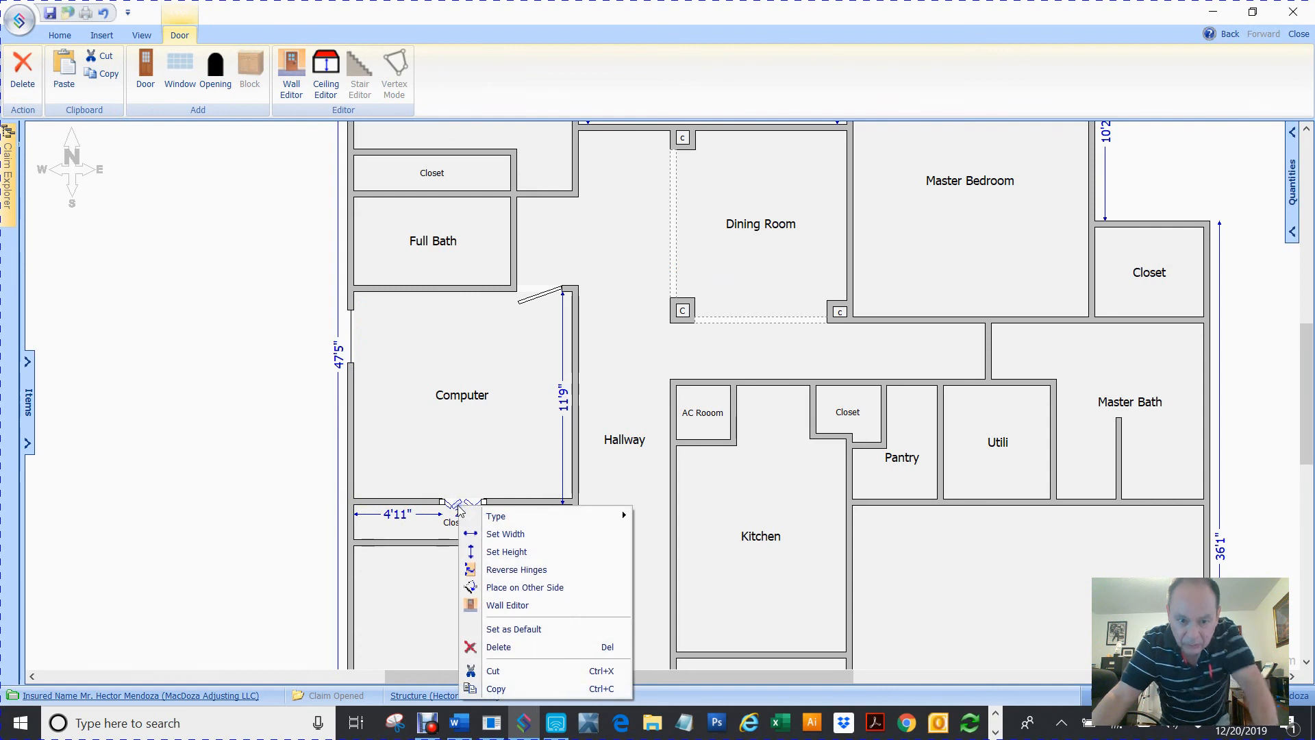
{"action": "mouse_move", "coordinate": [510, 523]}
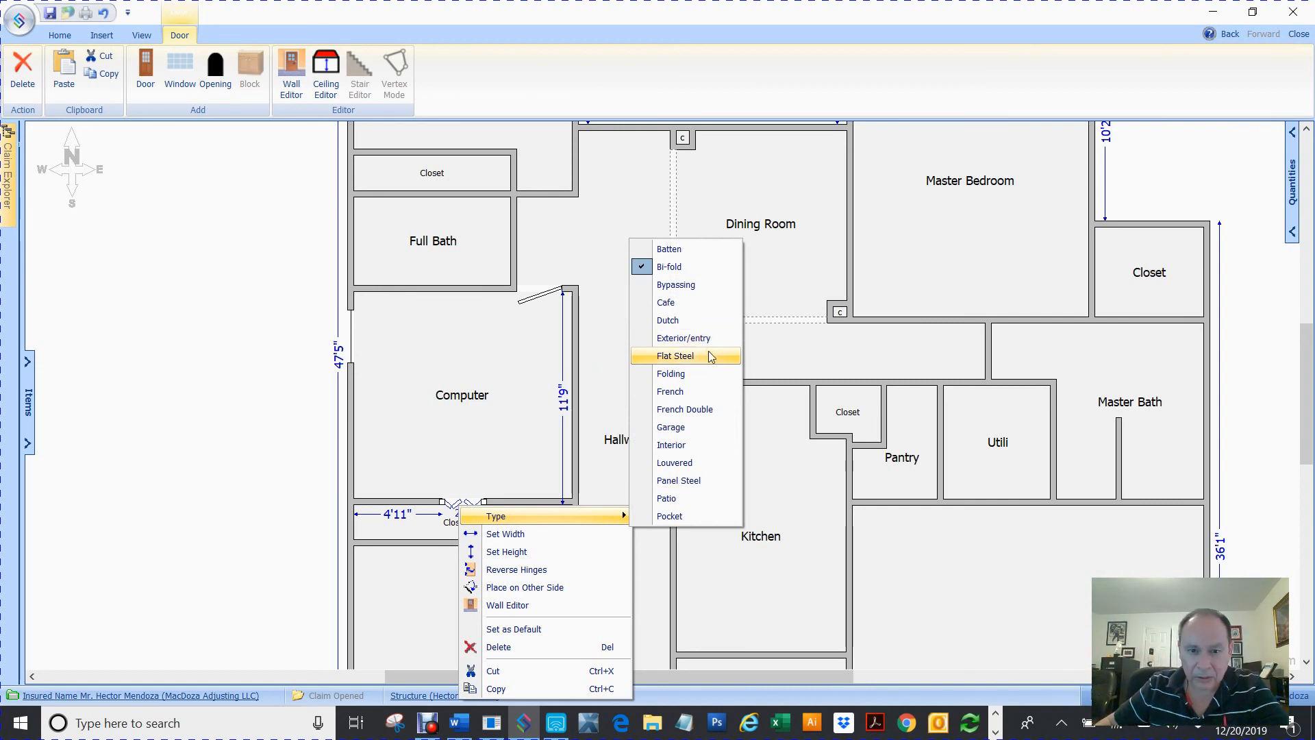
{"action": "left_click", "coordinate": [682, 374]}
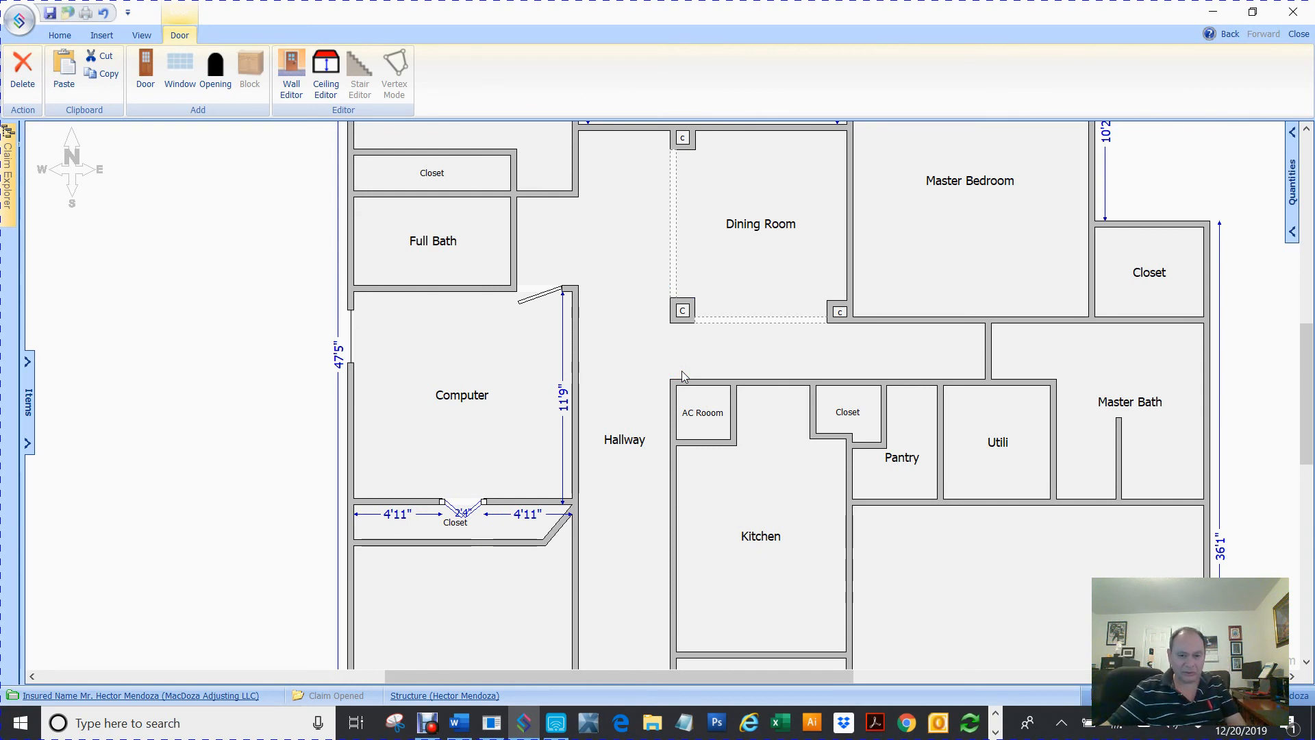
{"action": "left_click", "coordinate": [461, 515]}
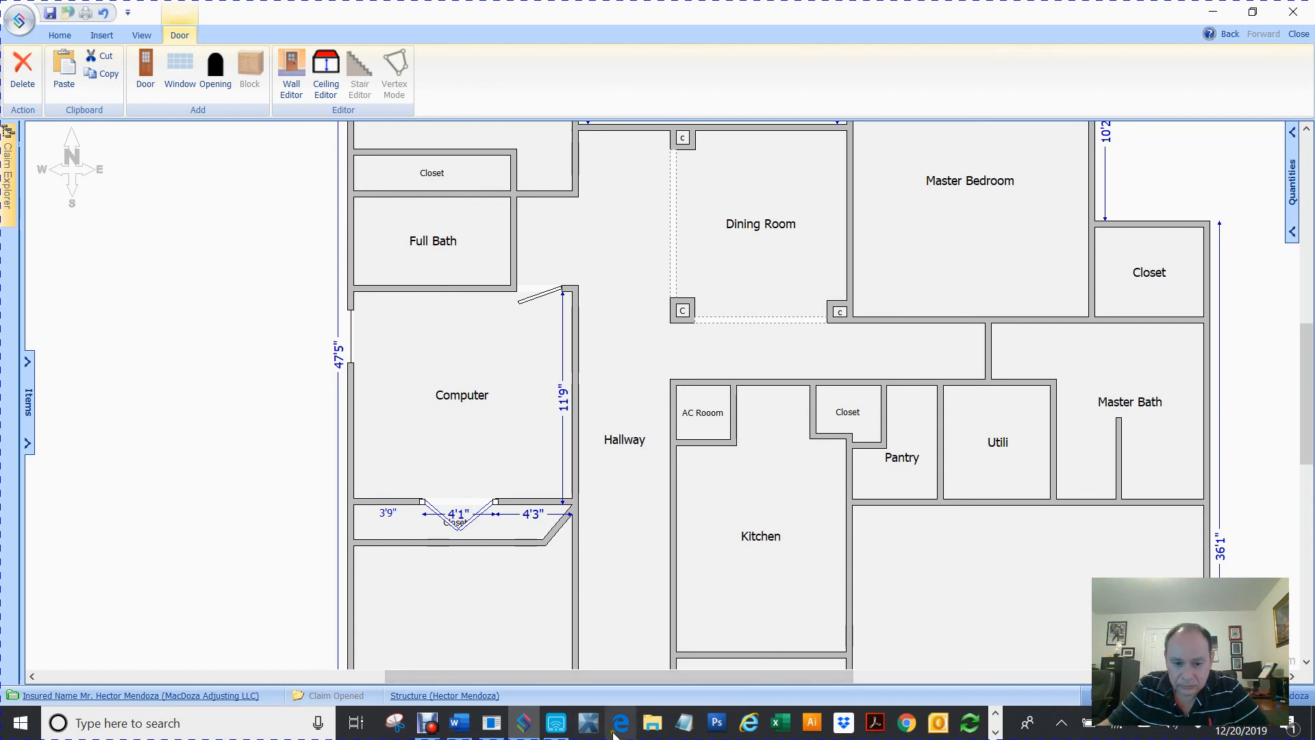
{"action": "left_click", "coordinate": [563, 732]}
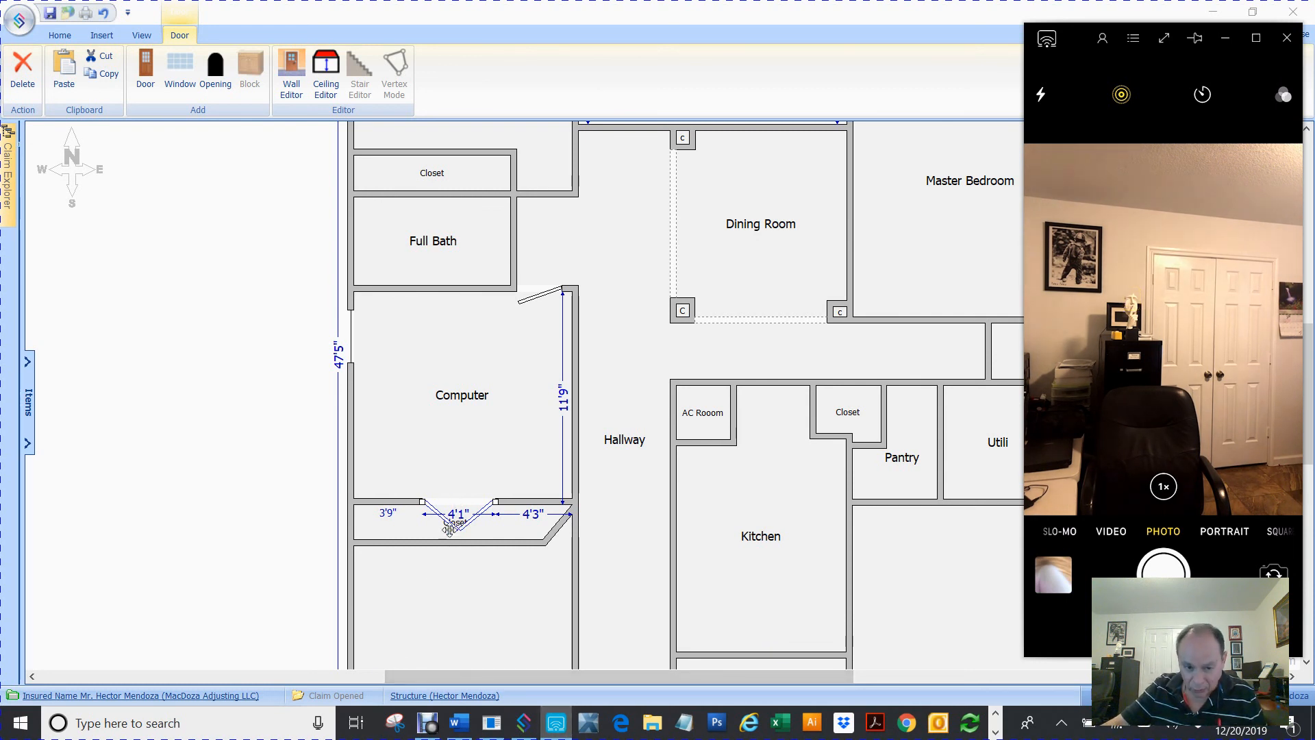
Flip the closet door so it is placed on the other side of the wall
{"action": "right_click", "coordinate": [469, 517]}
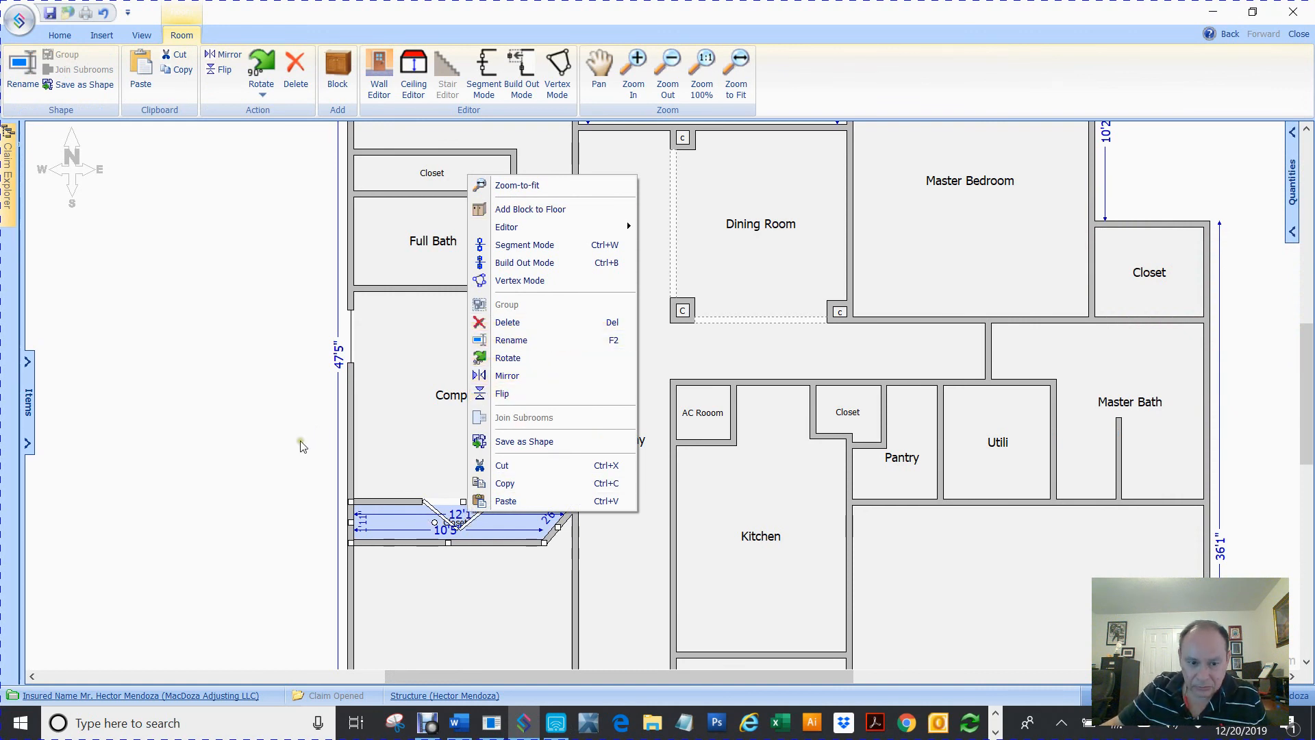
{"action": "left_click", "coordinate": [438, 521]}
{"action": "left_click", "coordinate": [447, 519]}
{"action": "right_click", "coordinate": [447, 518]}
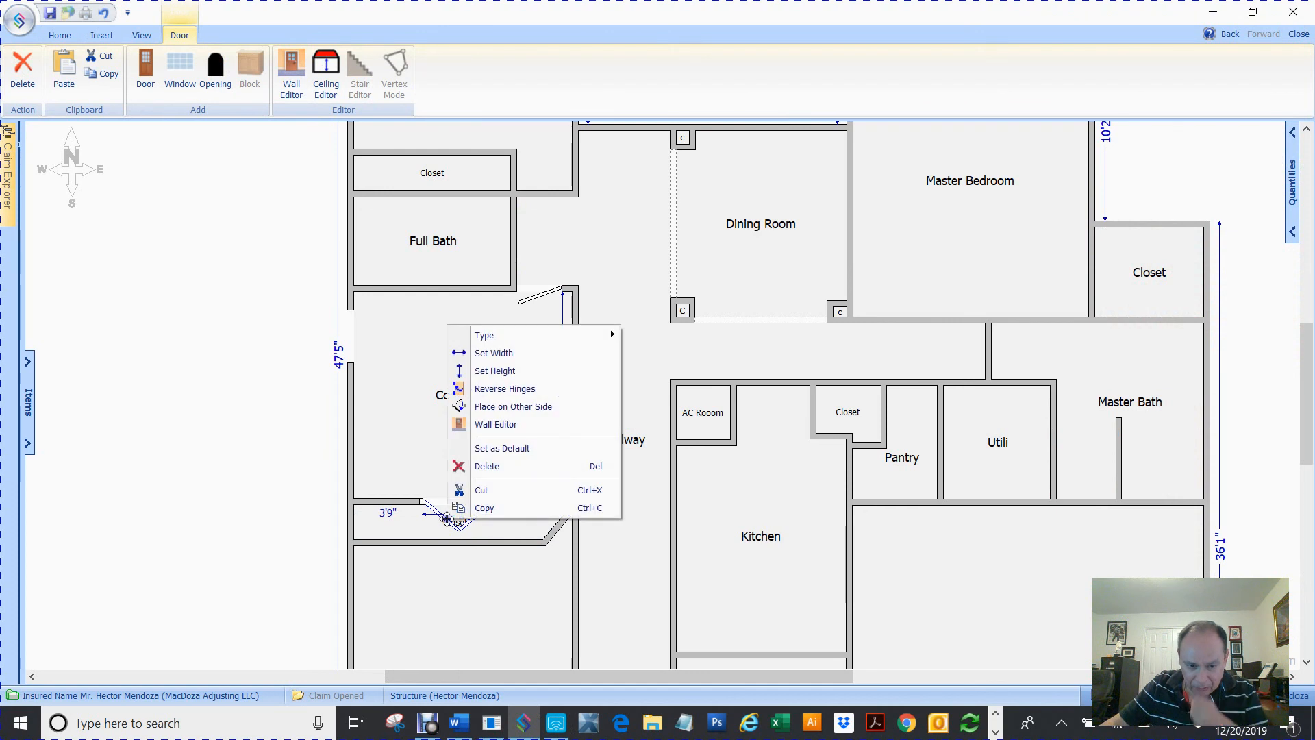
{"action": "left_click", "coordinate": [507, 408]}
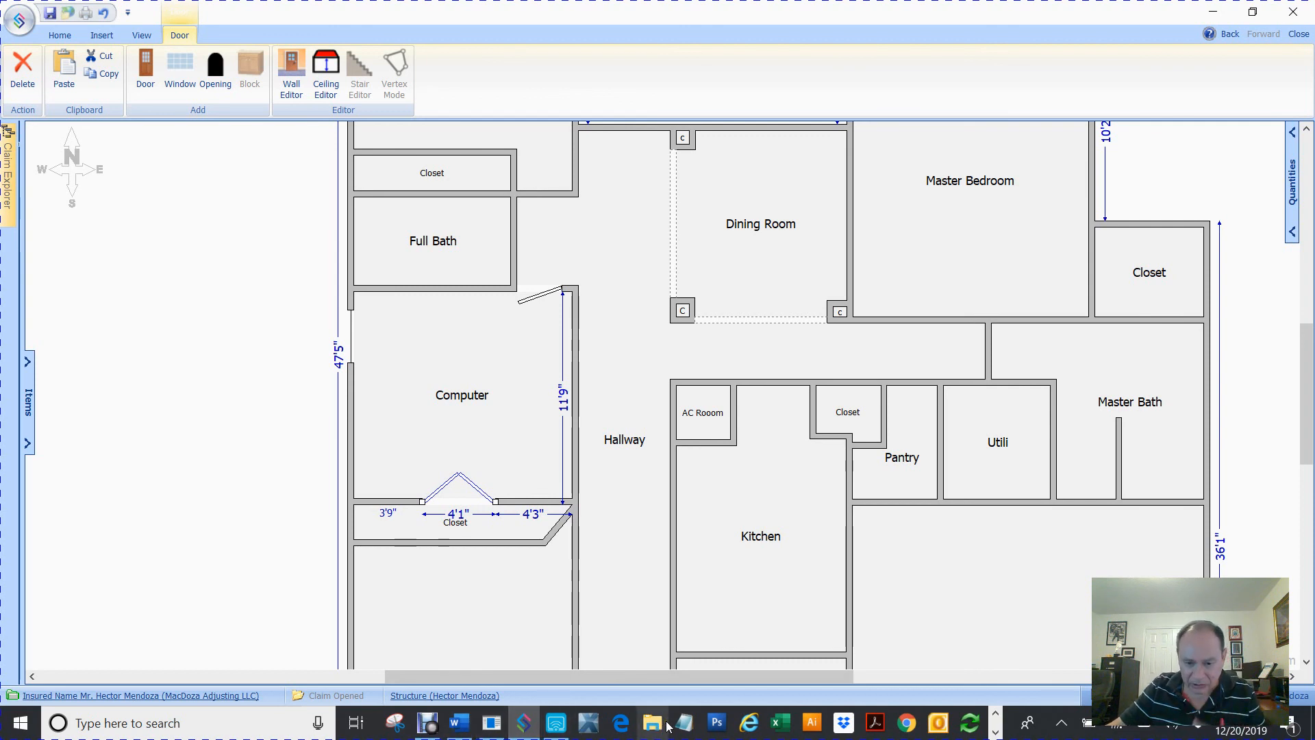
{"action": "left_click", "coordinate": [557, 729]}
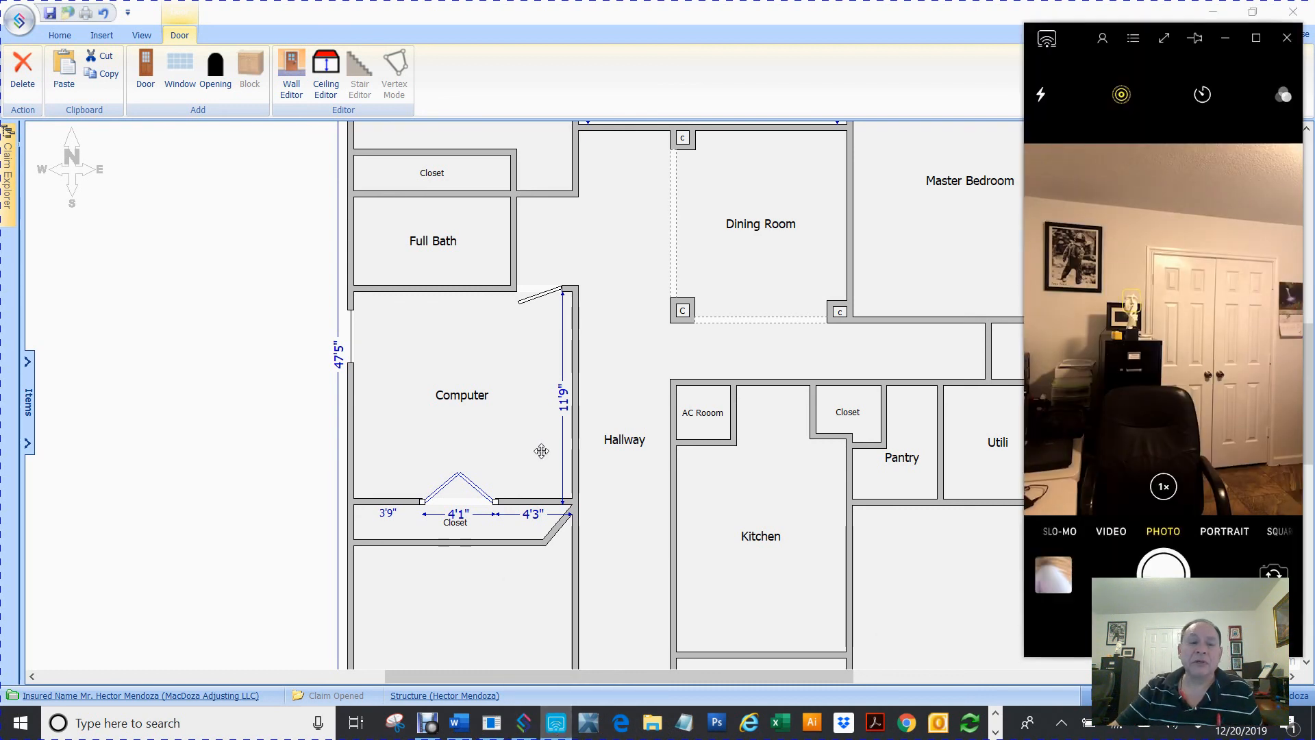
{"action": "left_click", "coordinate": [247, 399]}
{"action": "scroll", "coordinate": [251, 402], "scroll_direction": "down", "scroll_amount": 2}
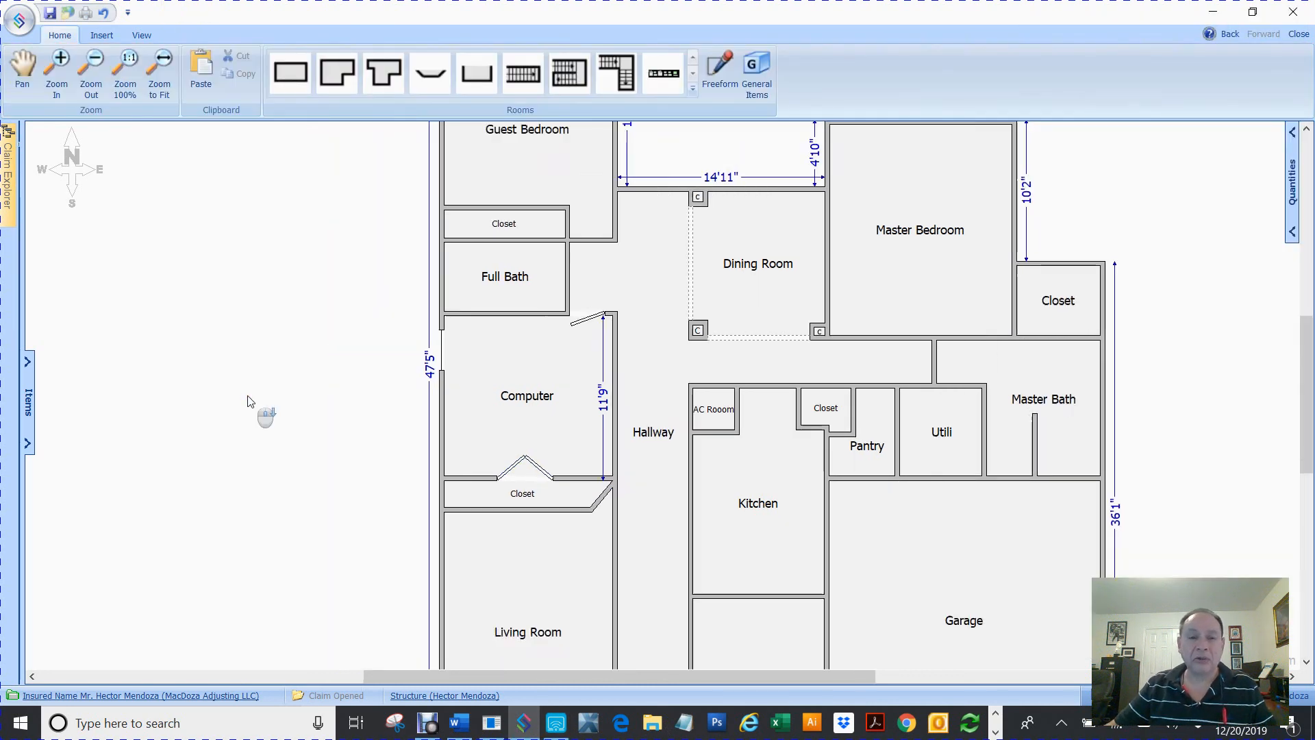
{"action": "scroll", "coordinate": [249, 401], "scroll_direction": "down", "scroll_amount": 2}
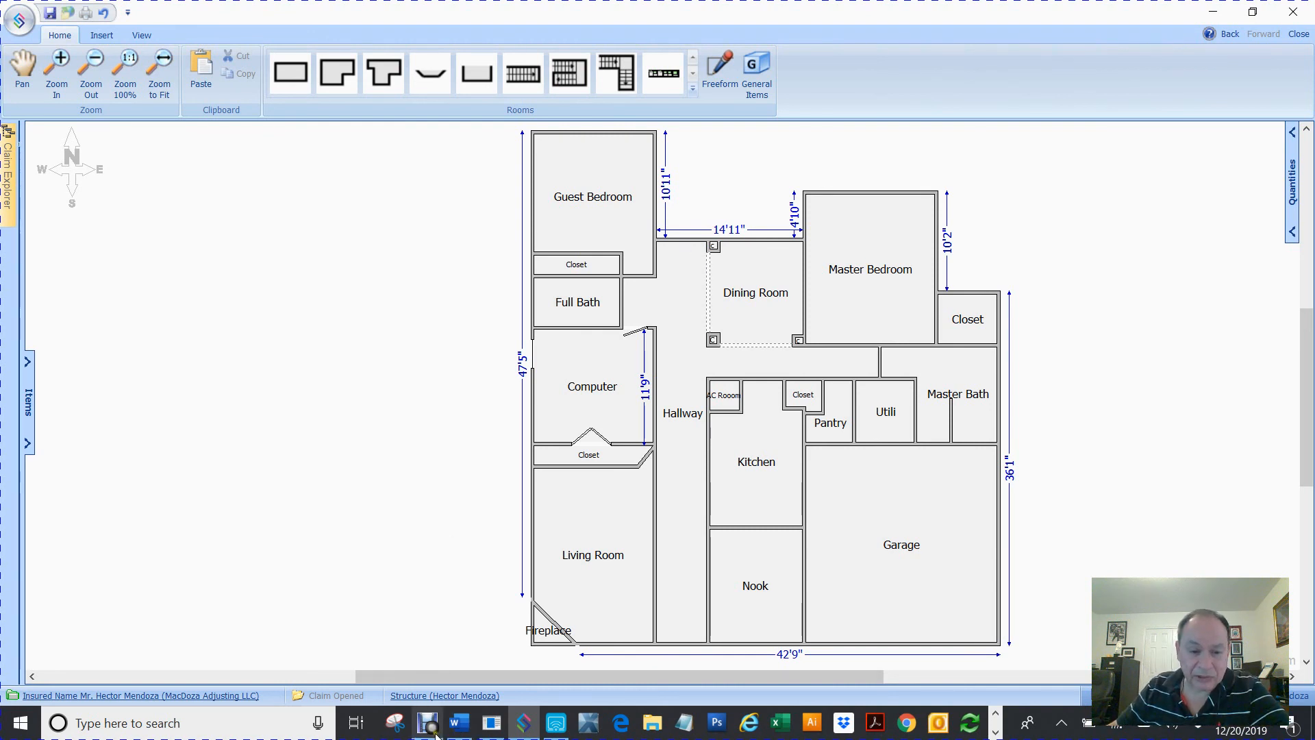
Switch to the Word document and select the contact e-mail address
{"action": "left_click", "coordinate": [459, 724]}
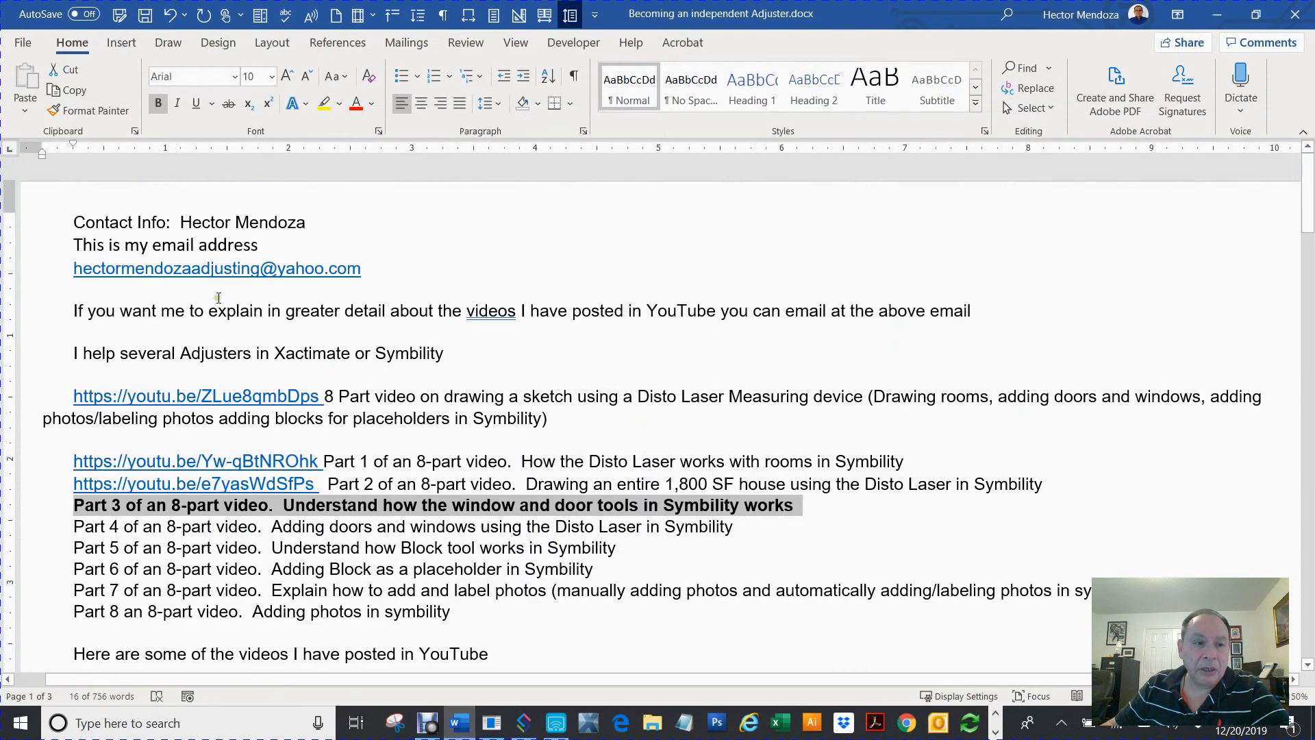
{"action": "double_click", "coordinate": [213, 277]}
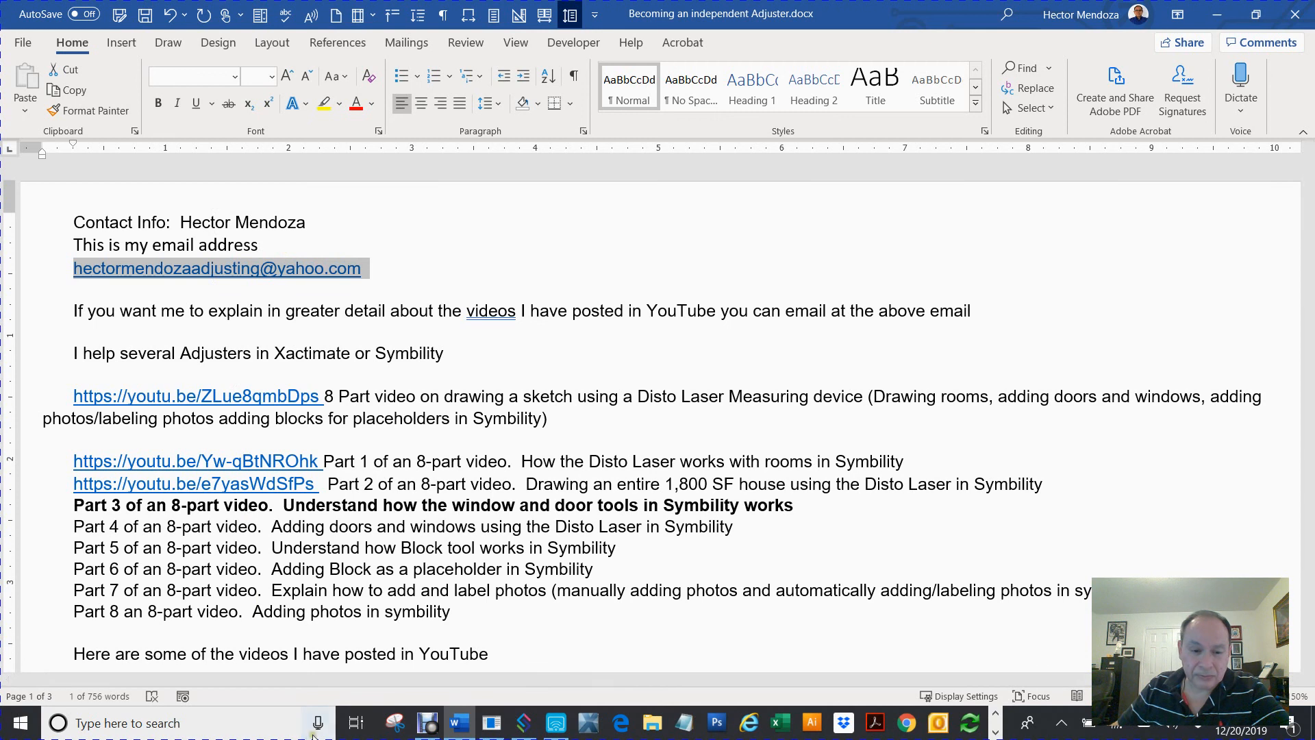
{"action": "left_click", "coordinate": [427, 723]}
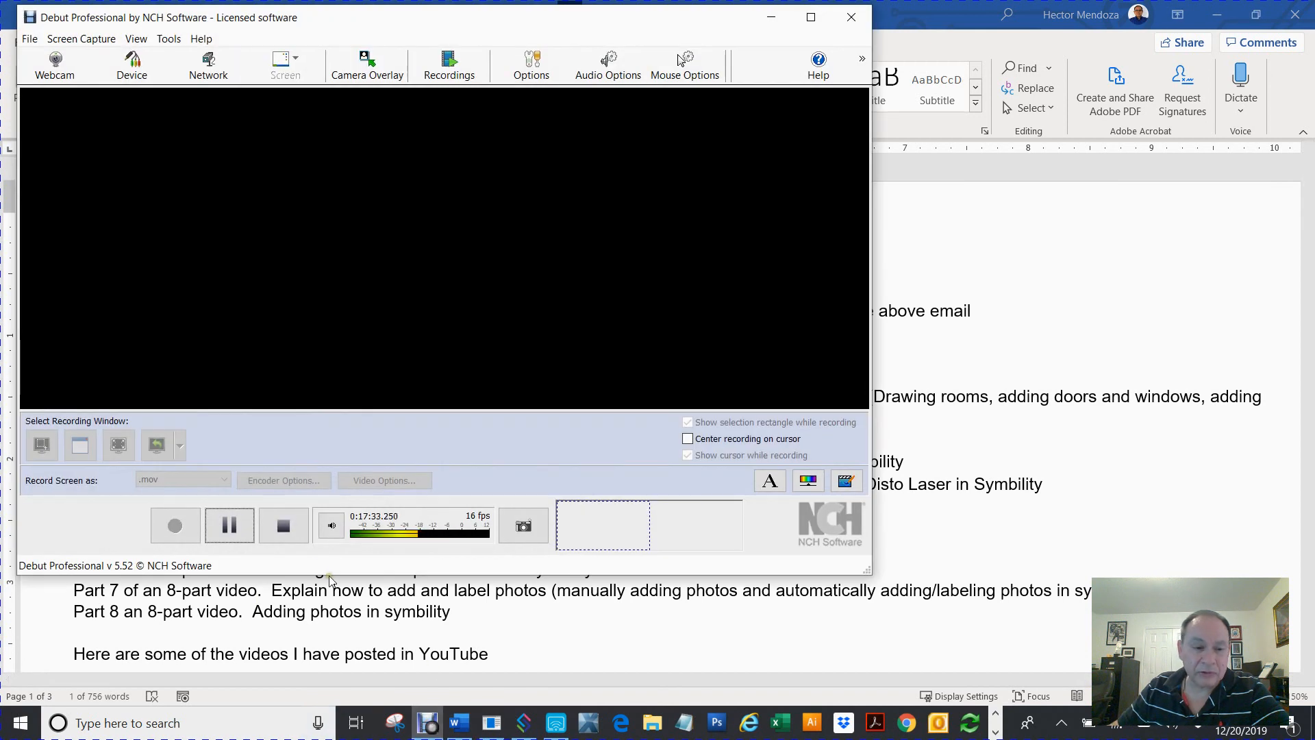